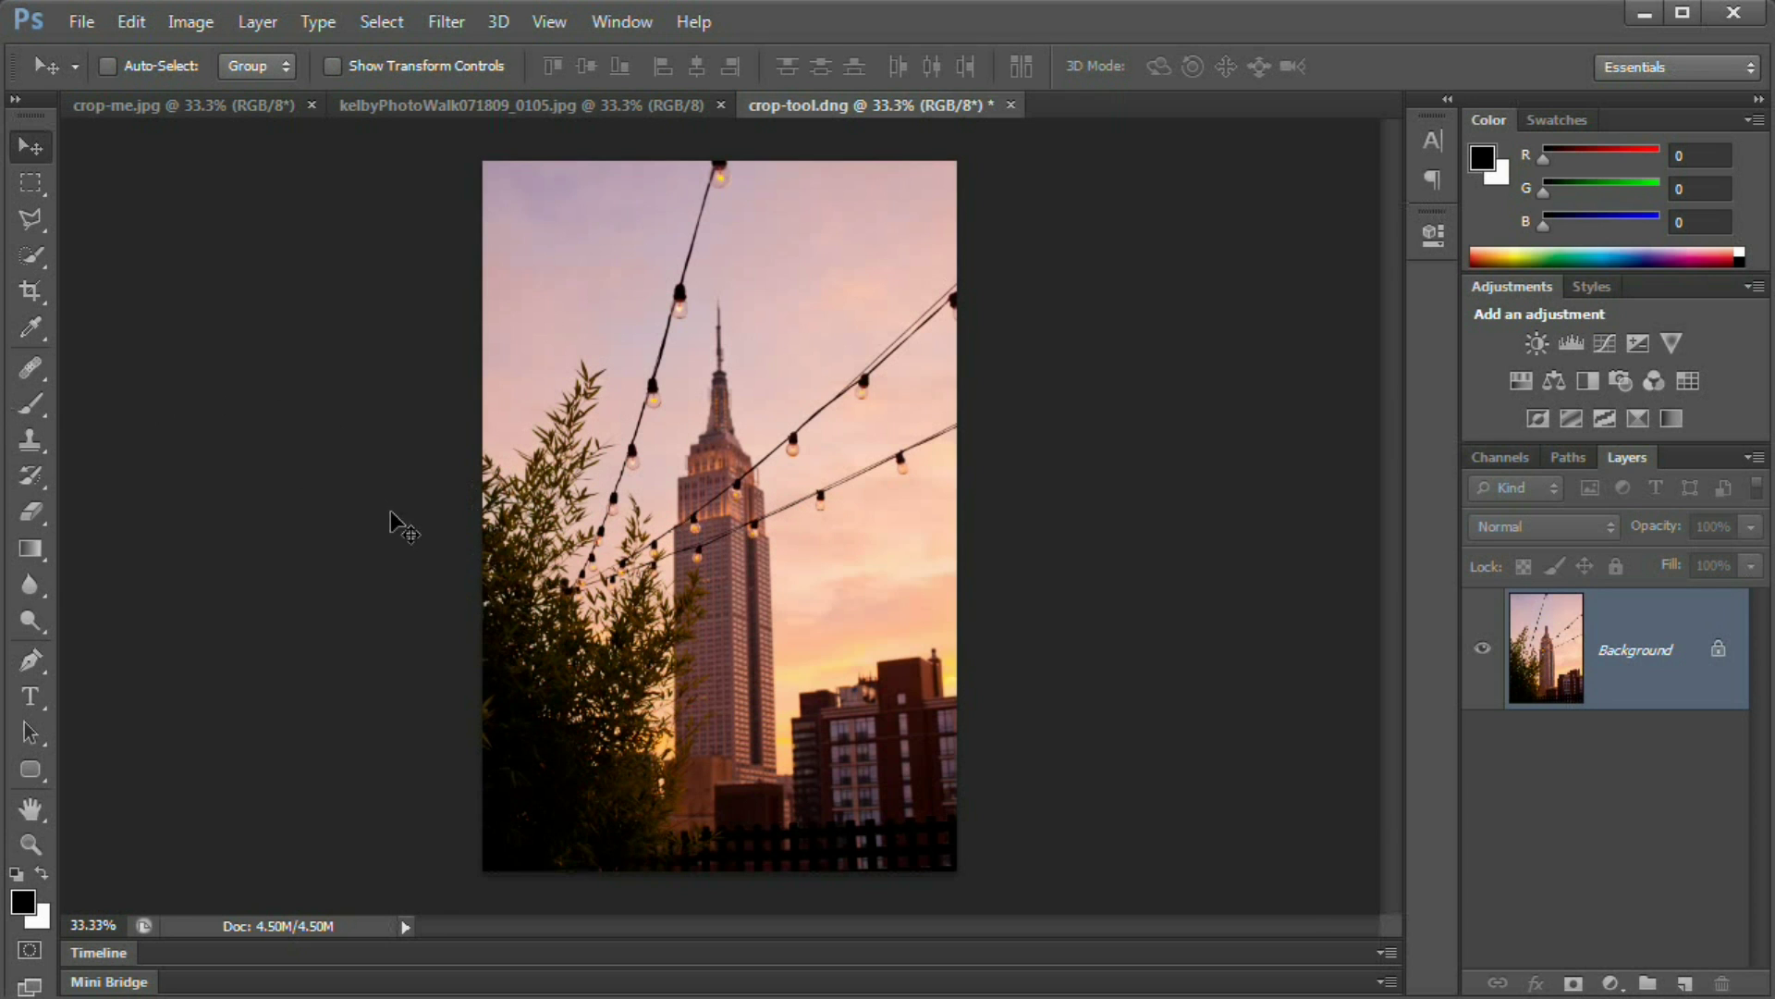
- Select the standard Crop Tool and pull the top-right crop handle in around the Empire State Building
click(31, 290)
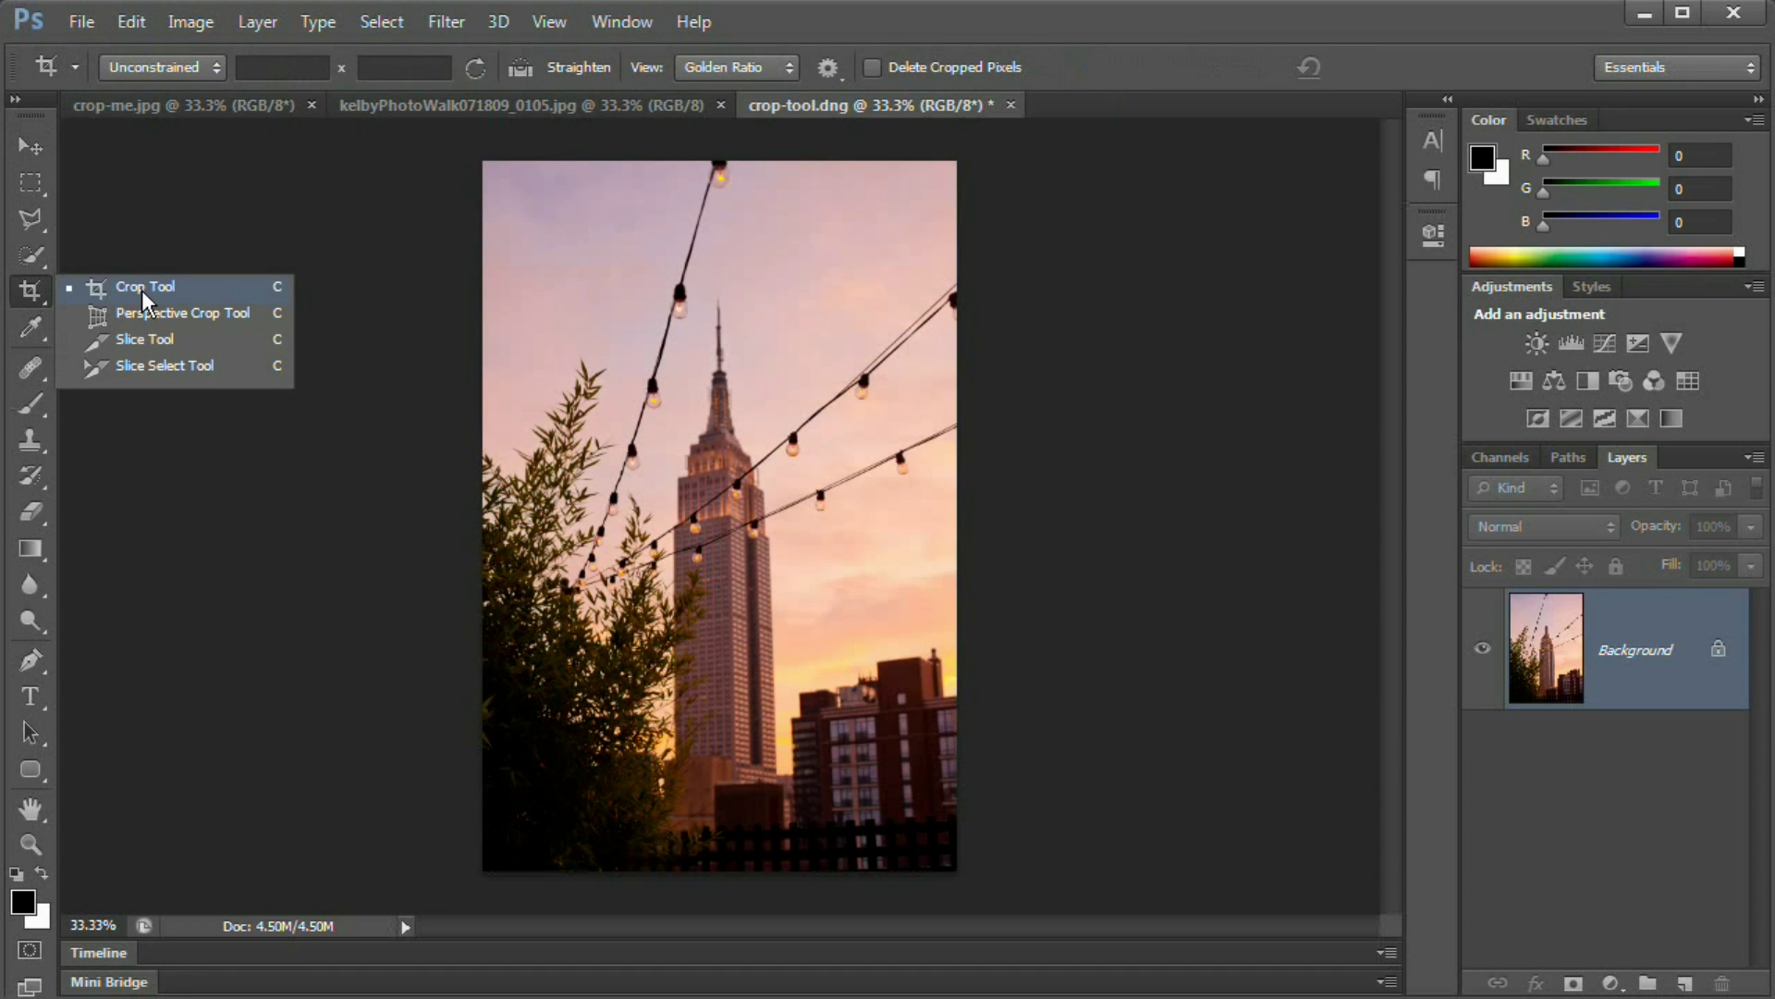
click(191, 285)
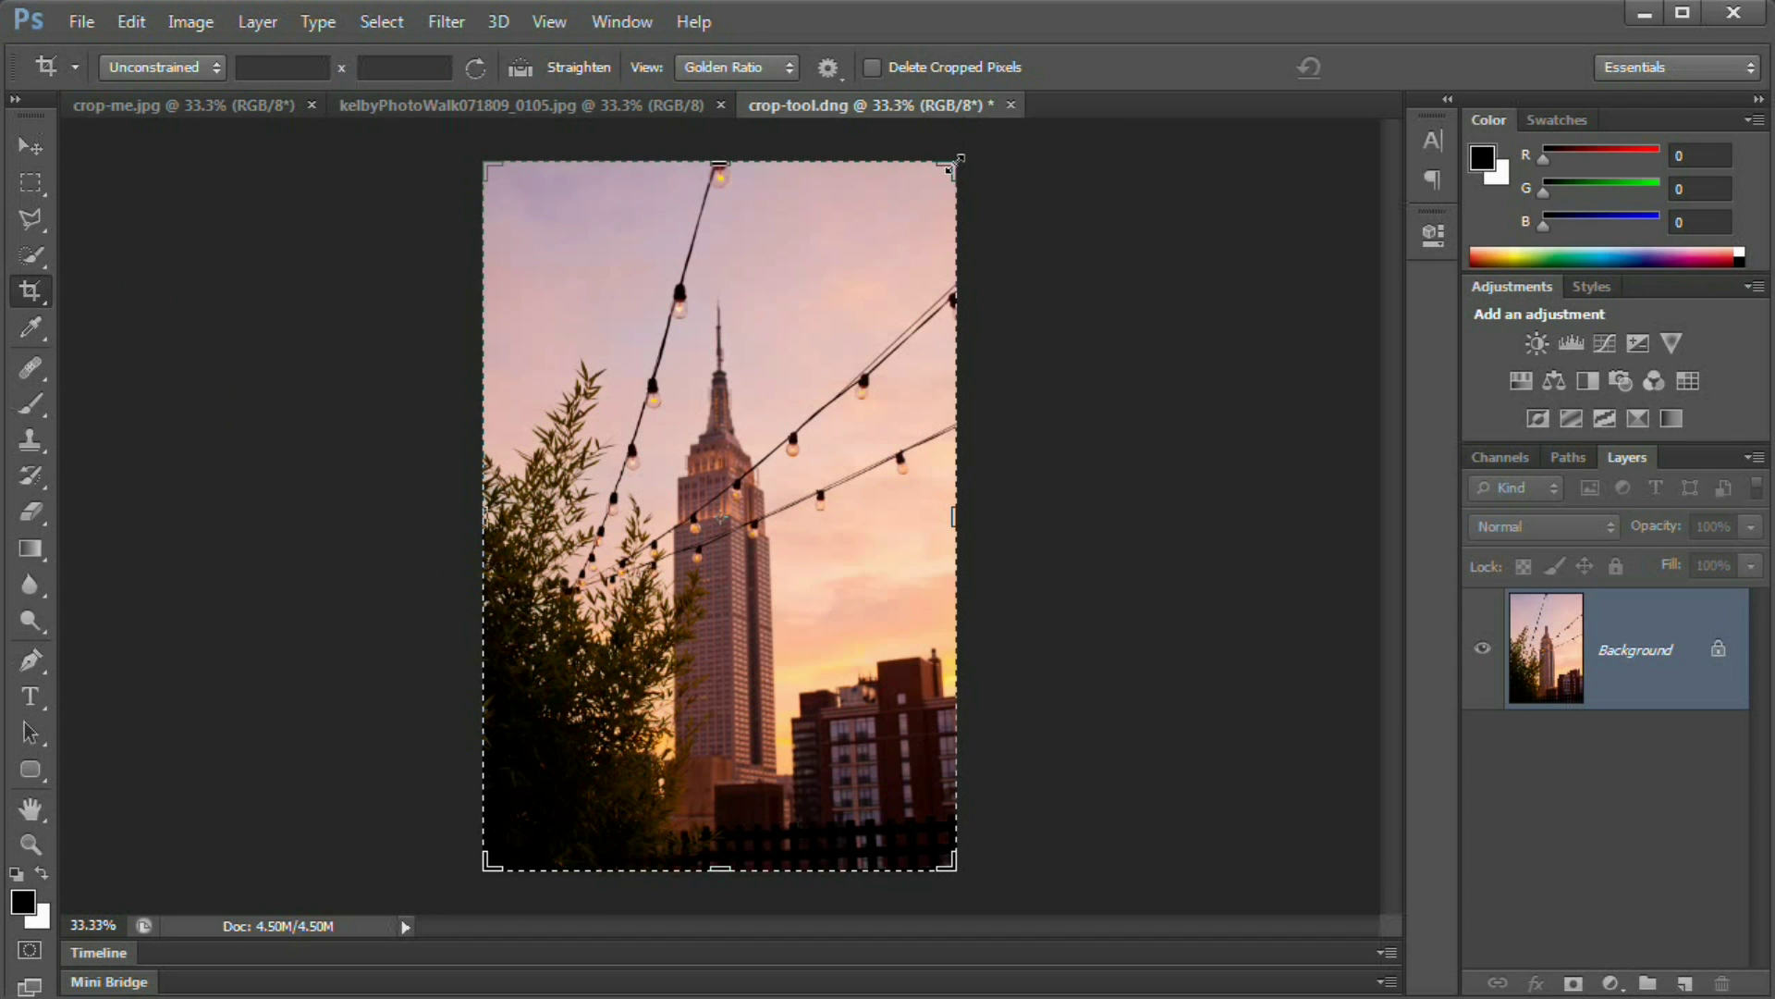
drag(953, 164, 910, 220)
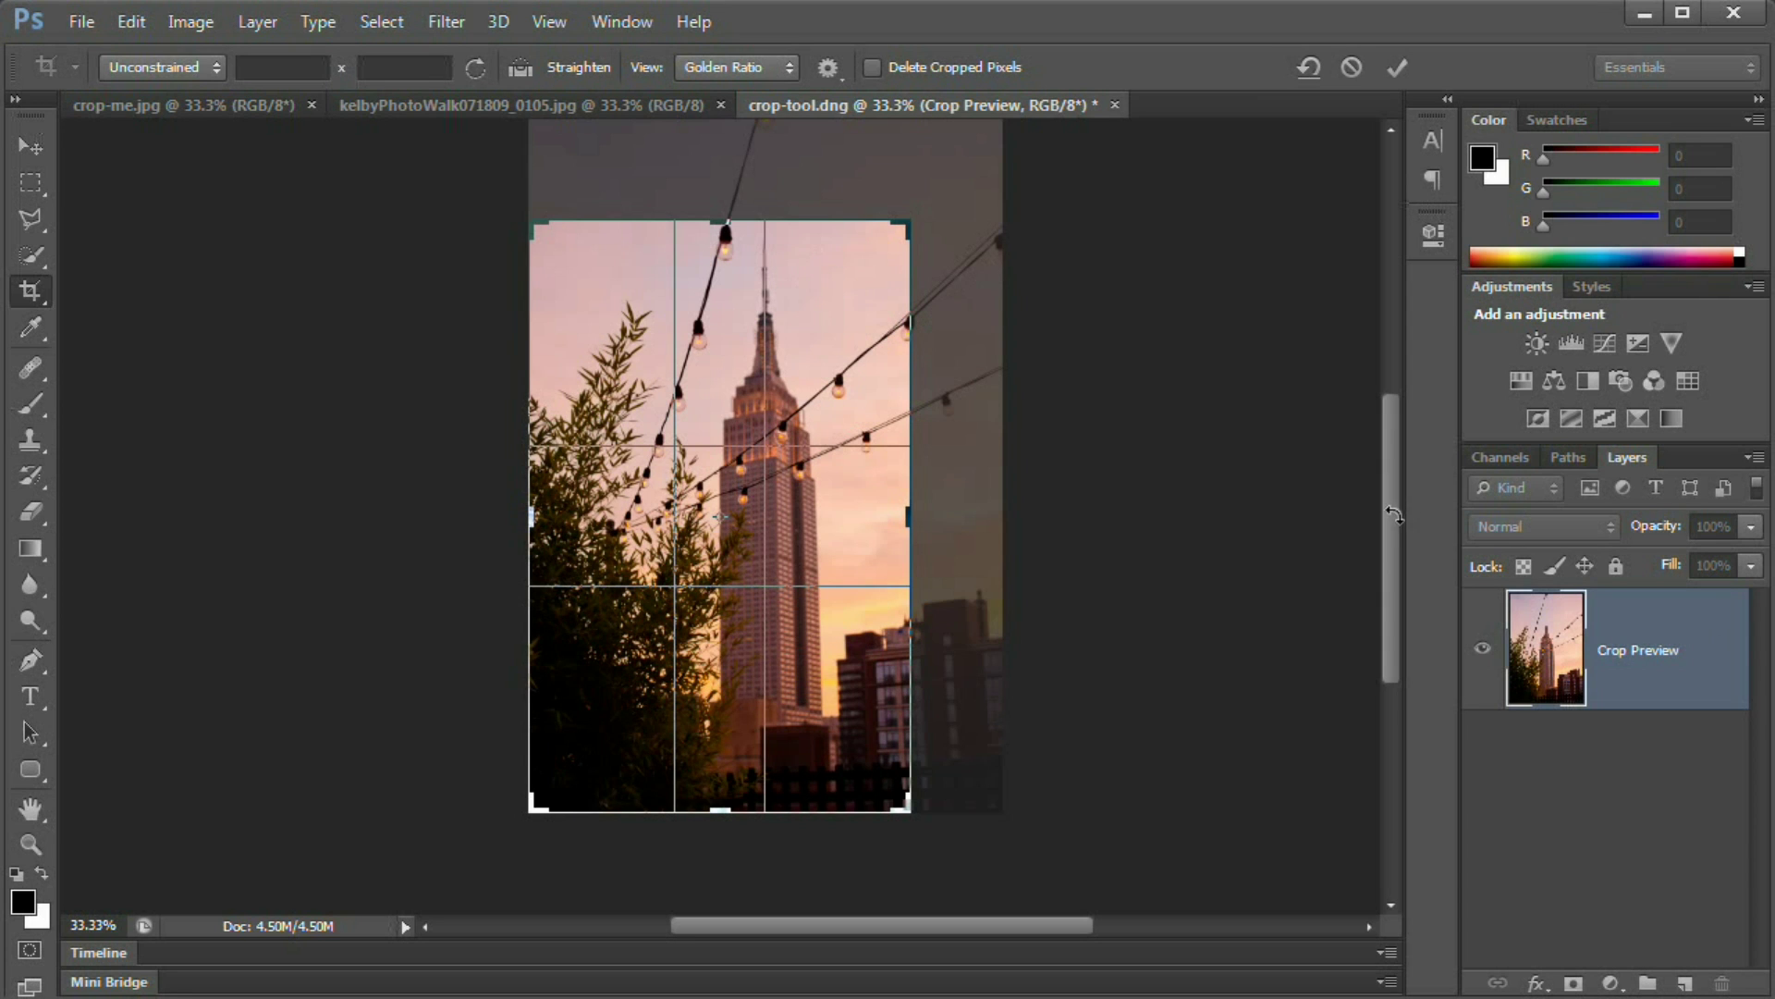
- Shift the photo within the crop, swap the crop to landscape with X, and slide the photo sideways
drag(1391, 499, 1389, 485)
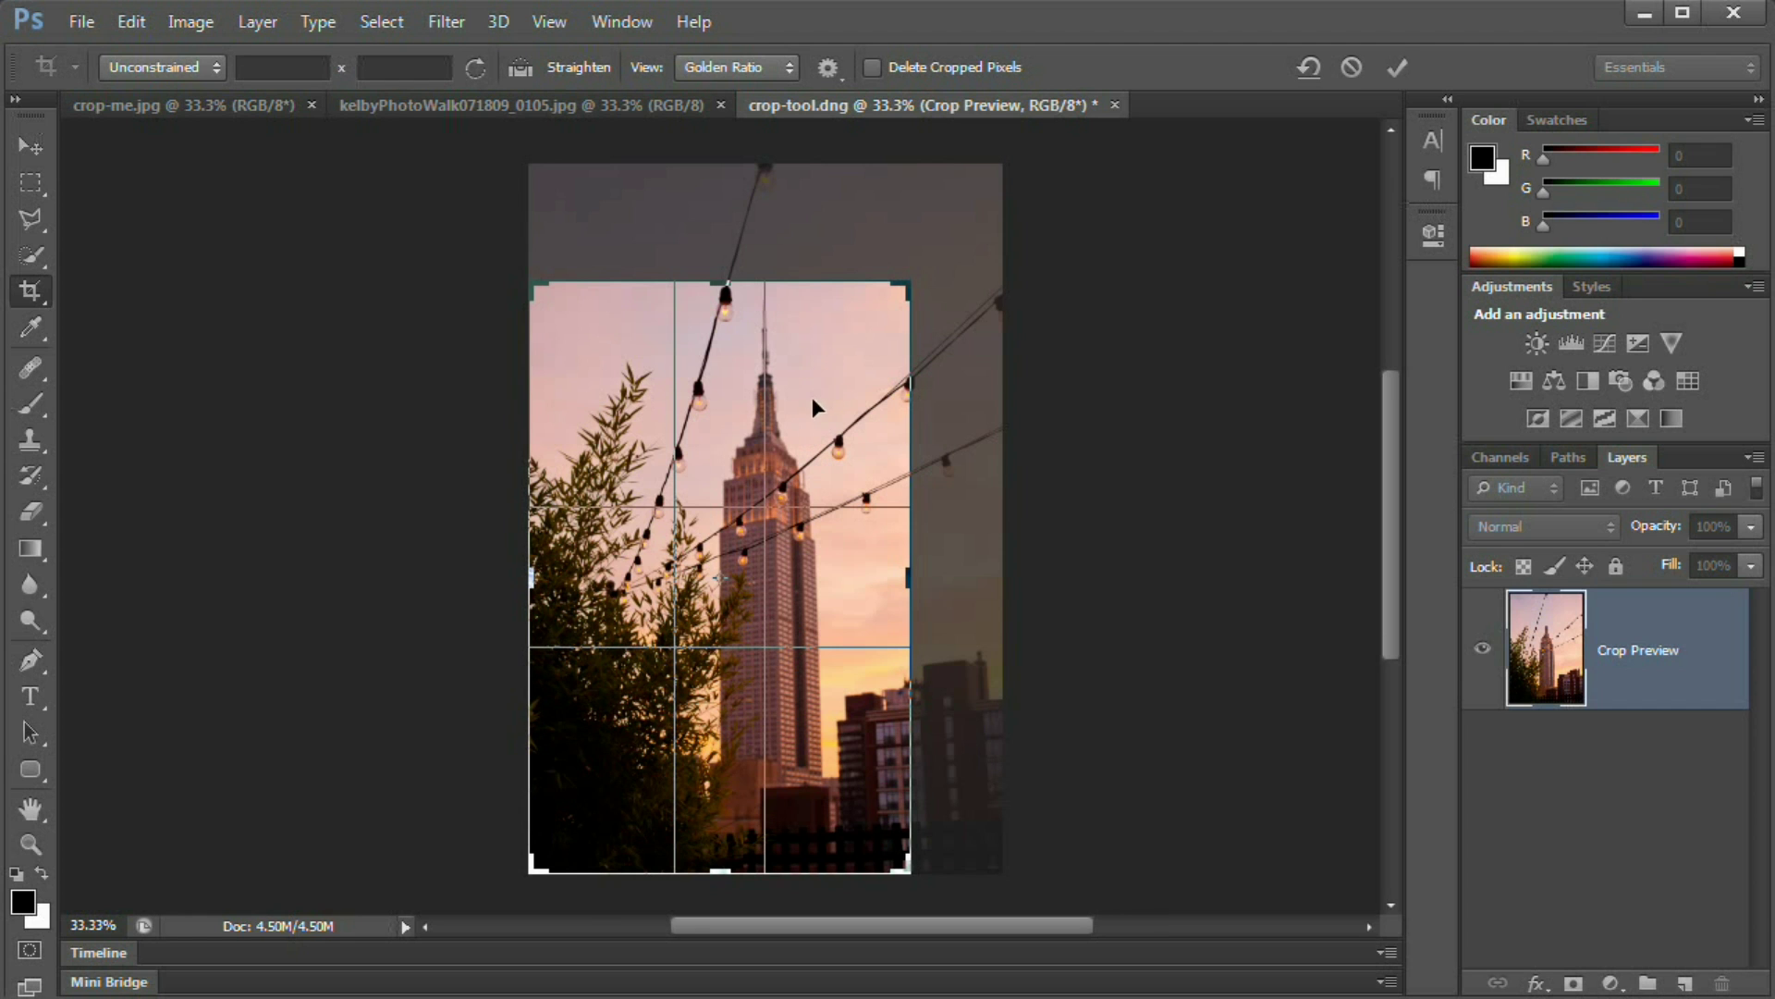
drag(811, 399, 771, 320)
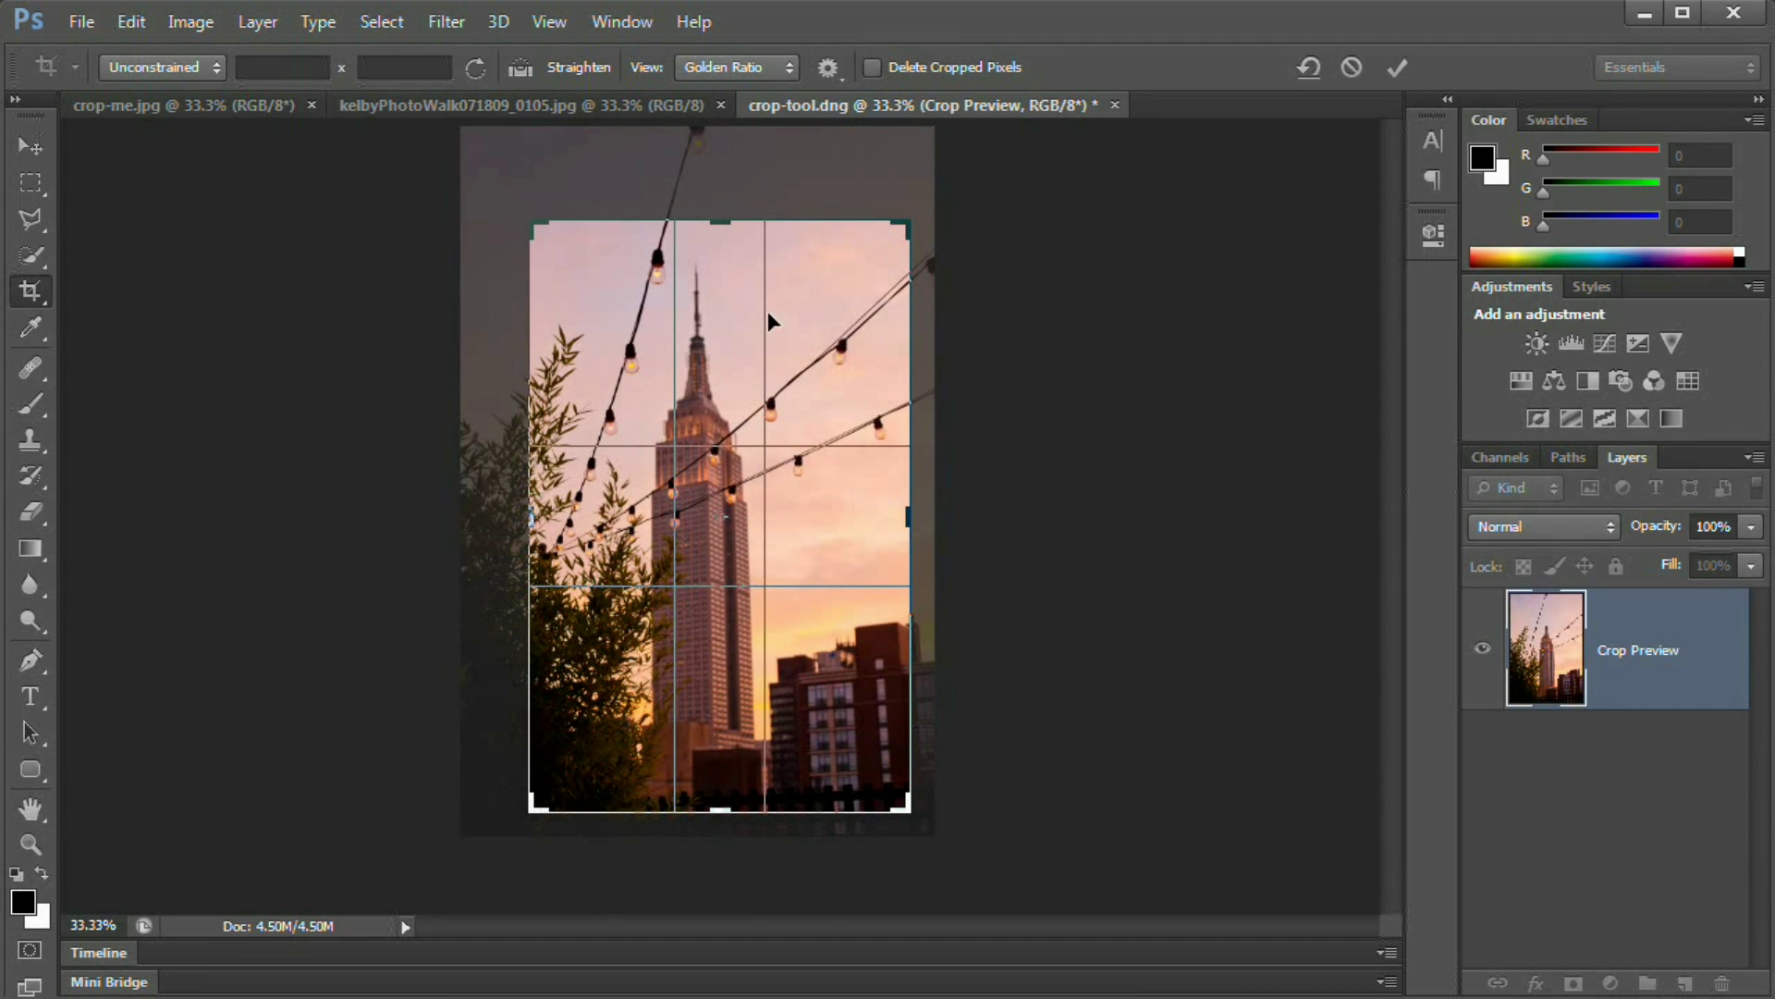
drag(788, 368, 842, 337)
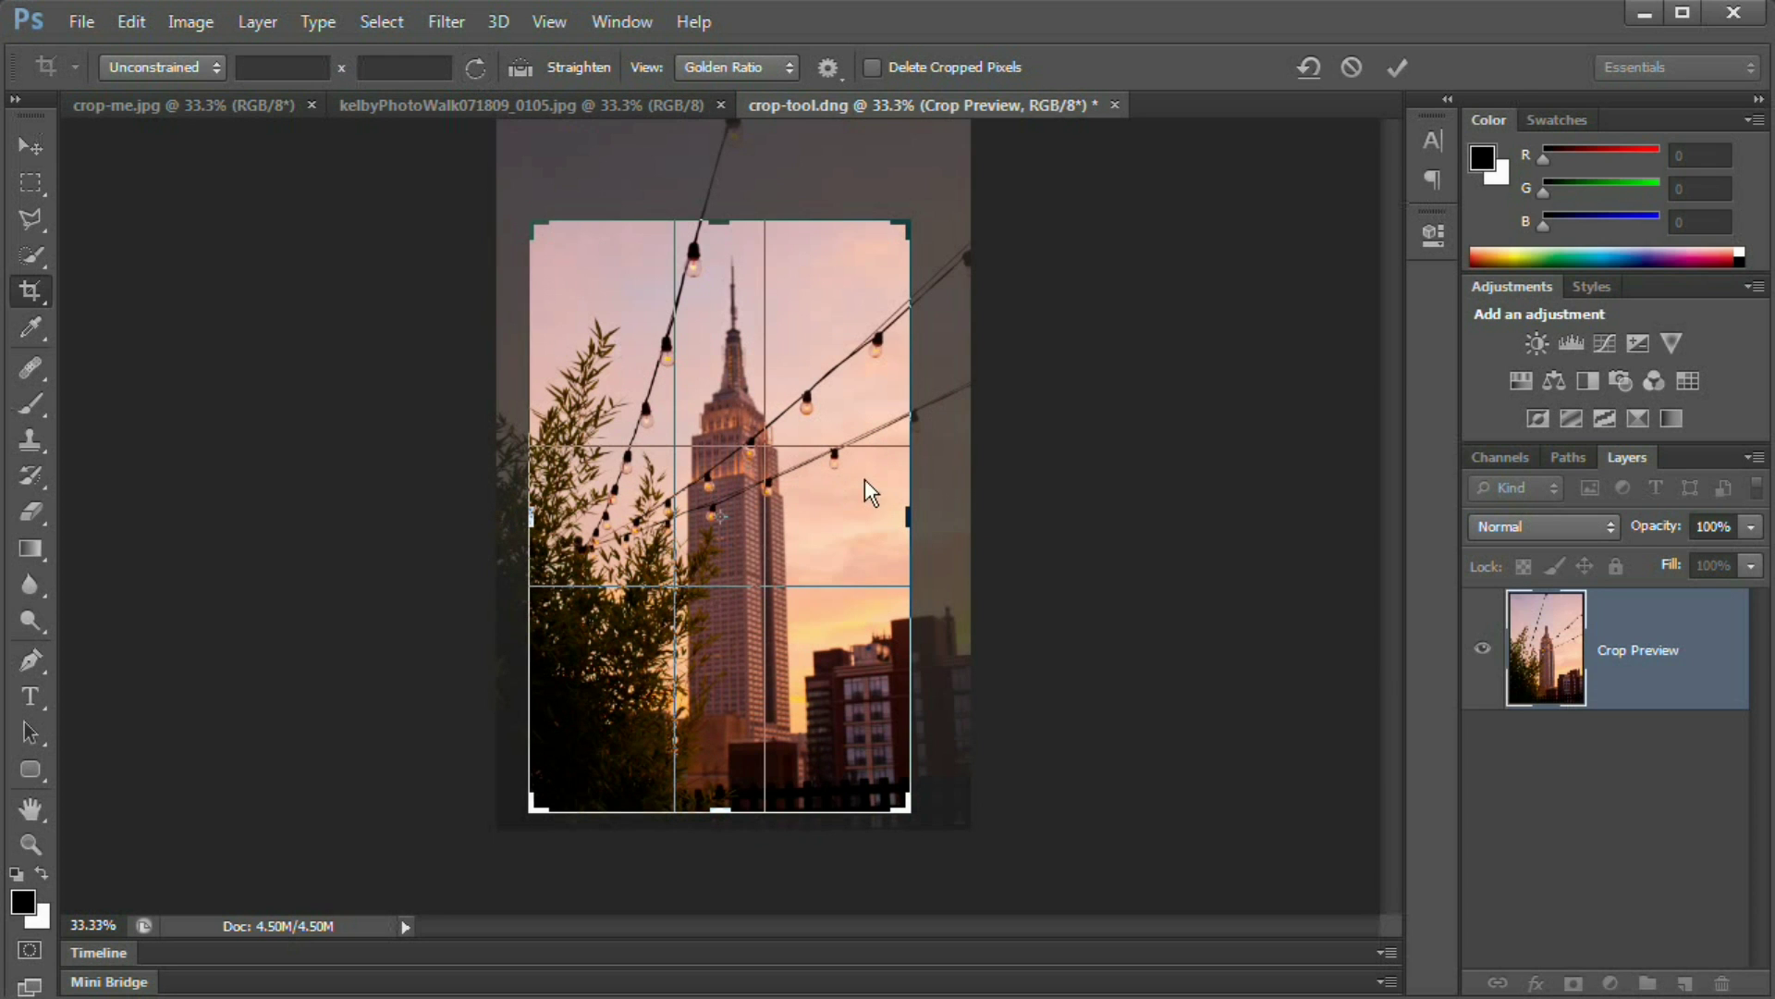
key(x)
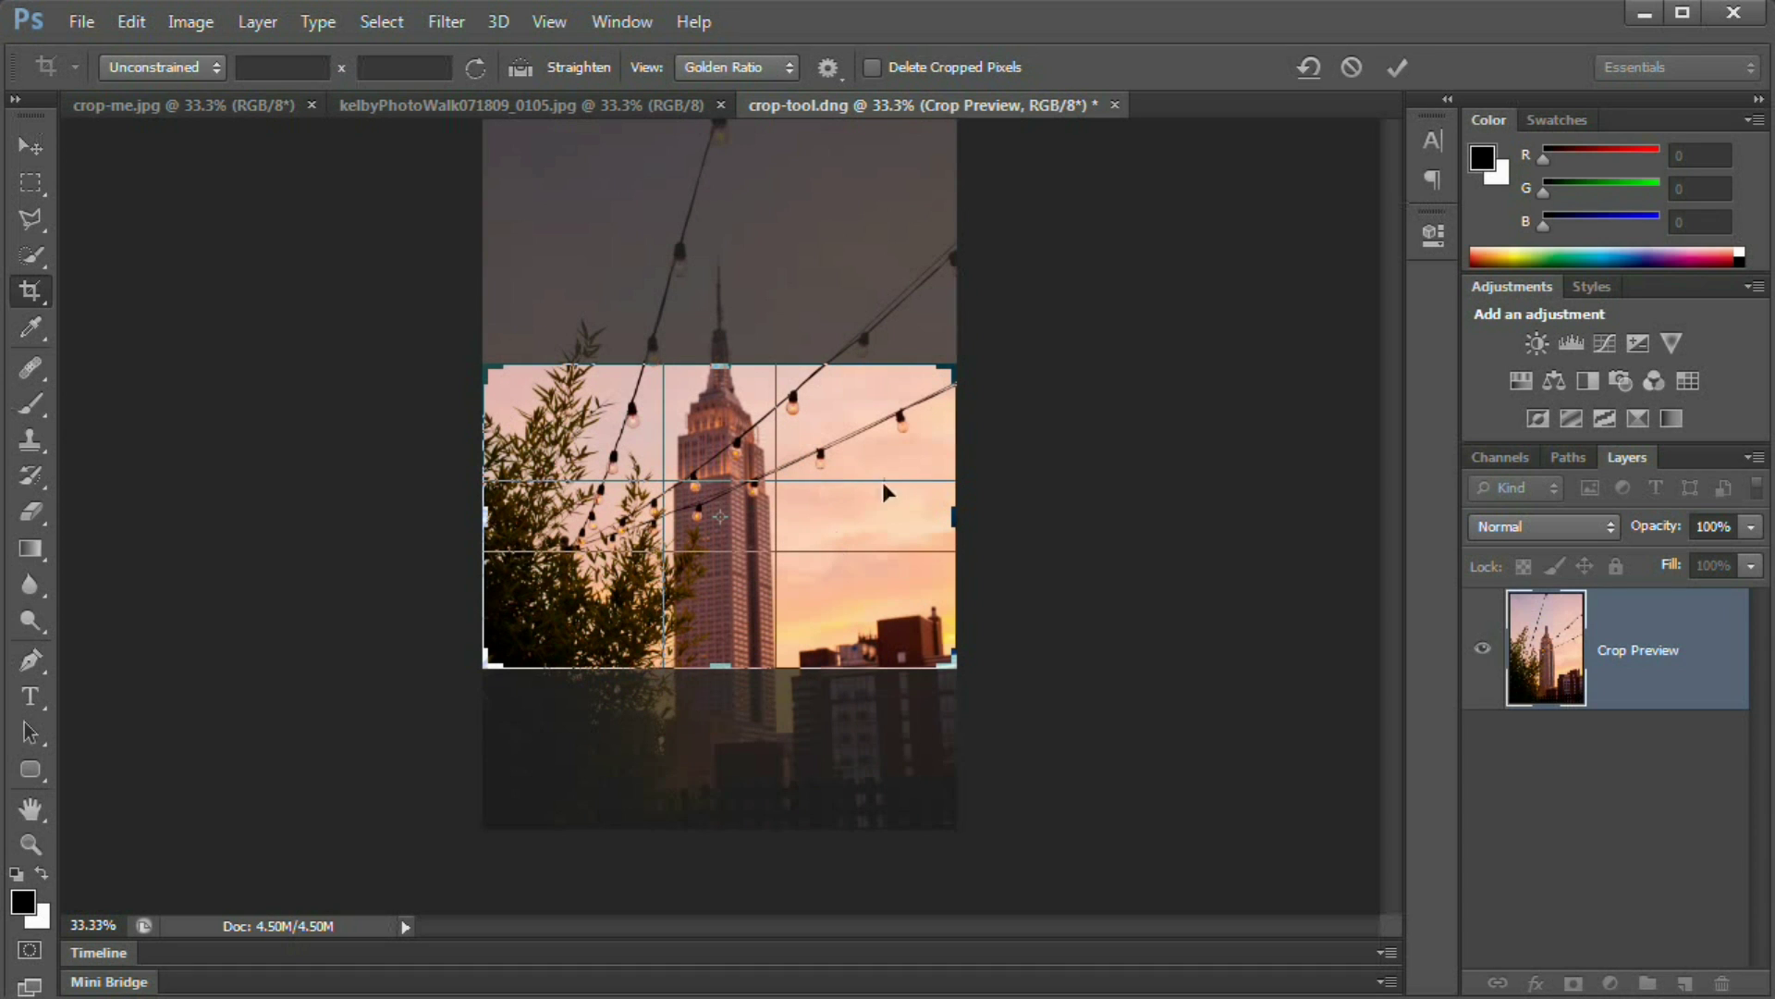
drag(790, 470, 935, 599)
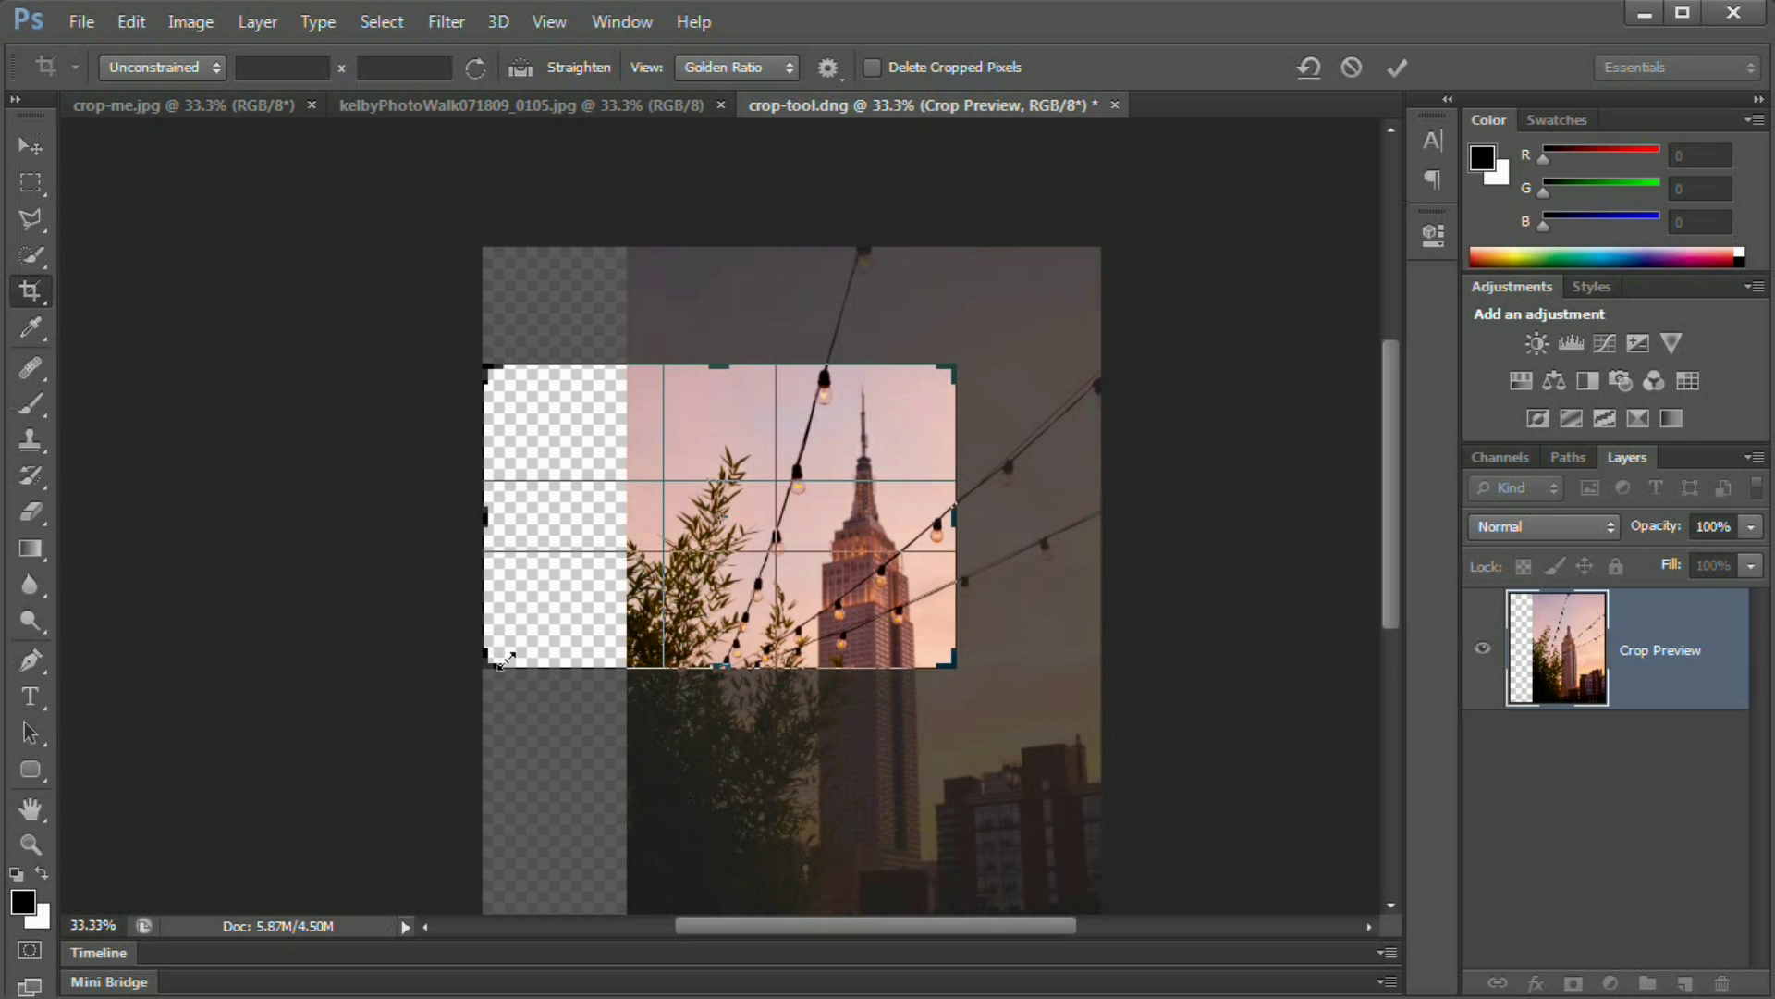
- Nudge the bottom-left crop corner, then use Rotate Crop Box to return the crop to portrait
drag(493, 666, 503, 659)
right_click(745, 475)
click(815, 514)
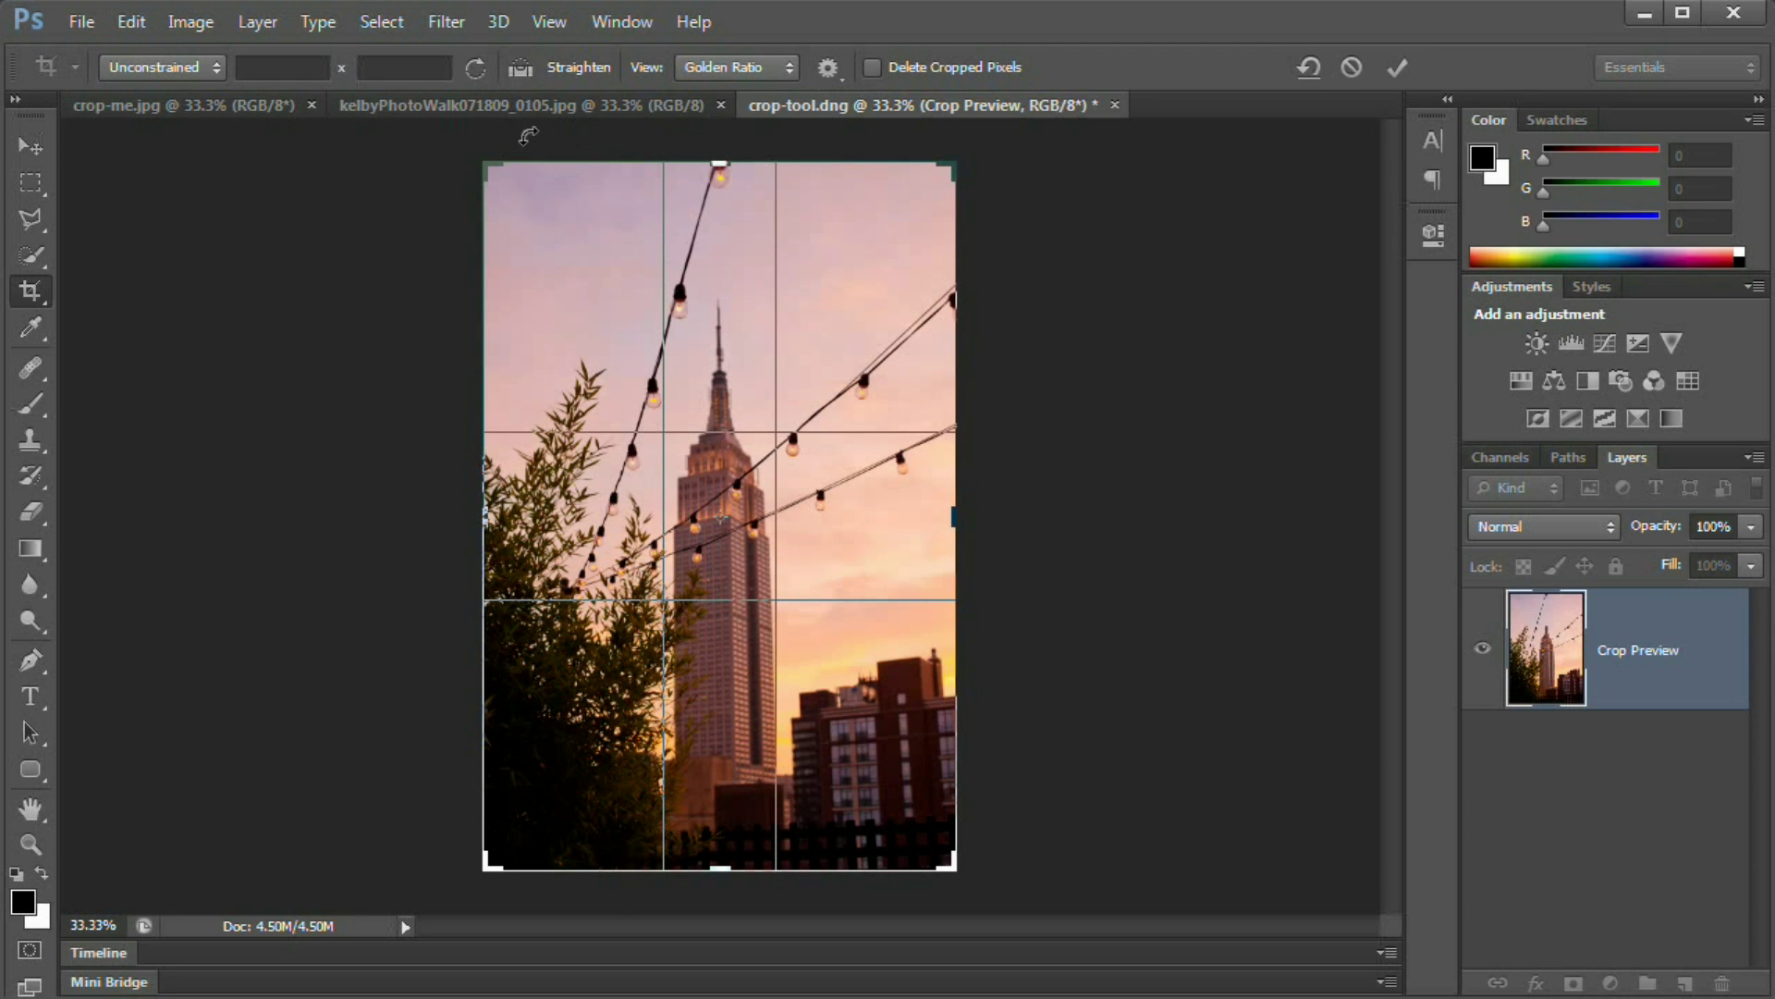
- Straighten the photo along a drawn level line, then shrink the crop from the top-left corner
click(522, 67)
drag(754, 762, 747, 525)
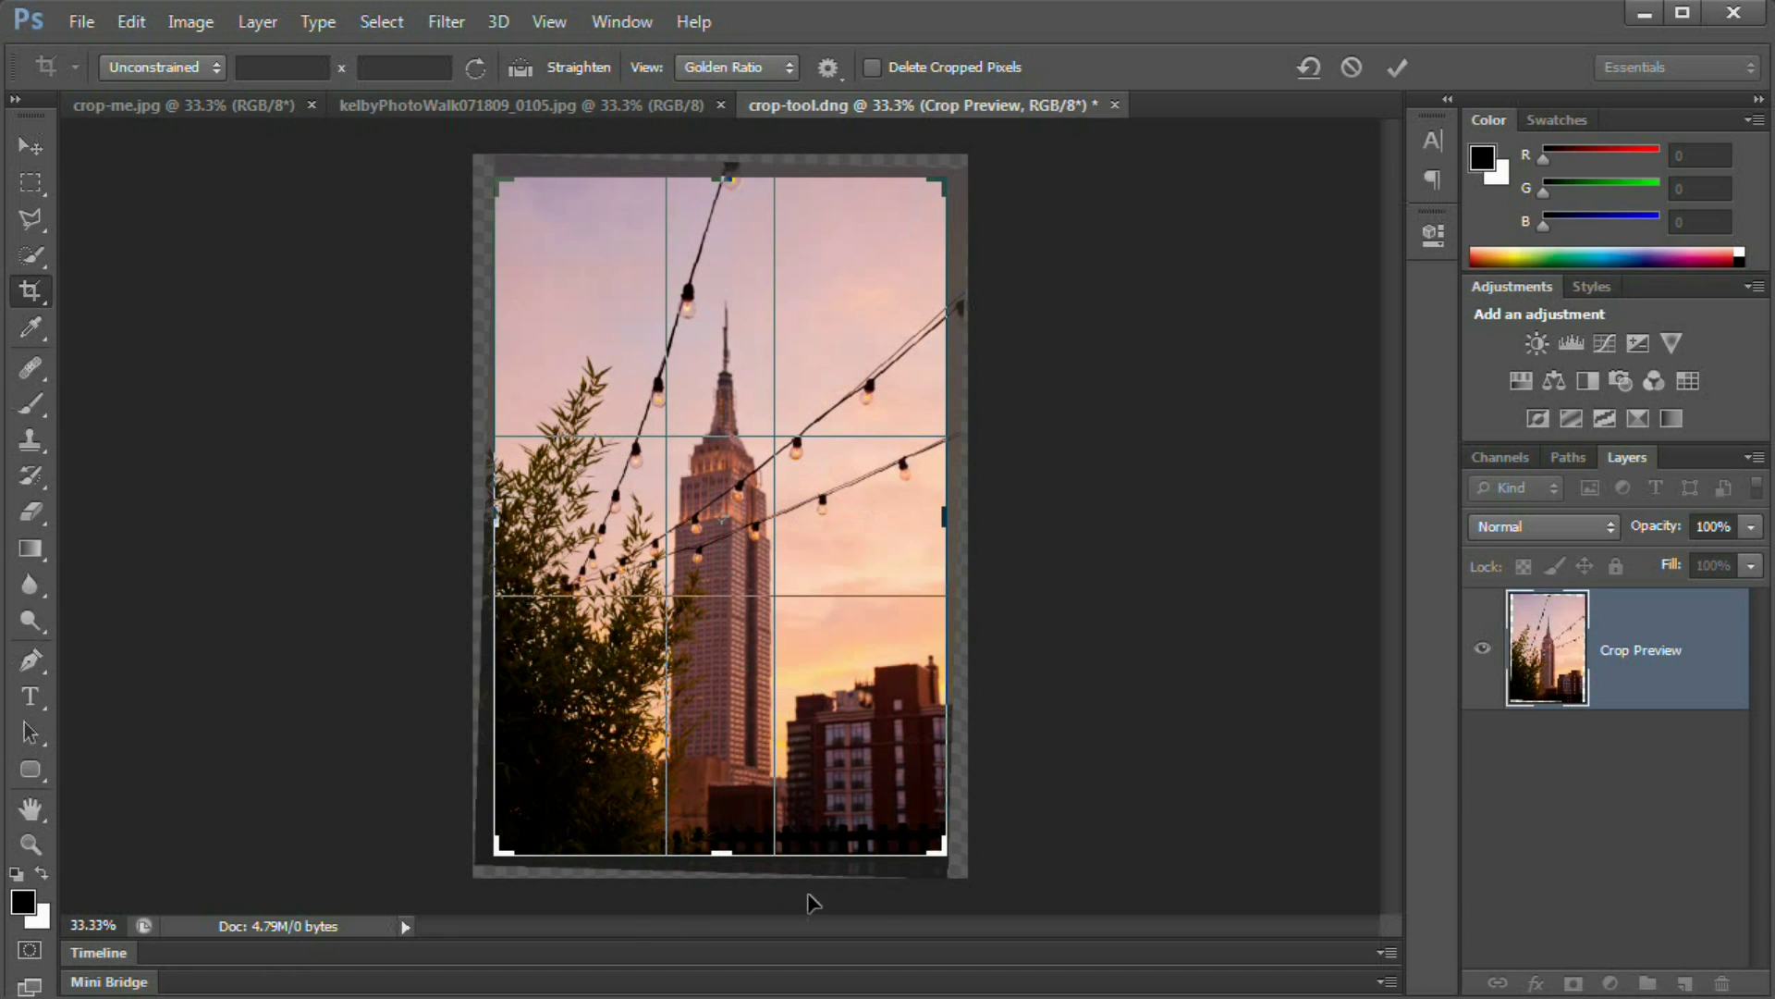
drag(499, 185, 511, 199)
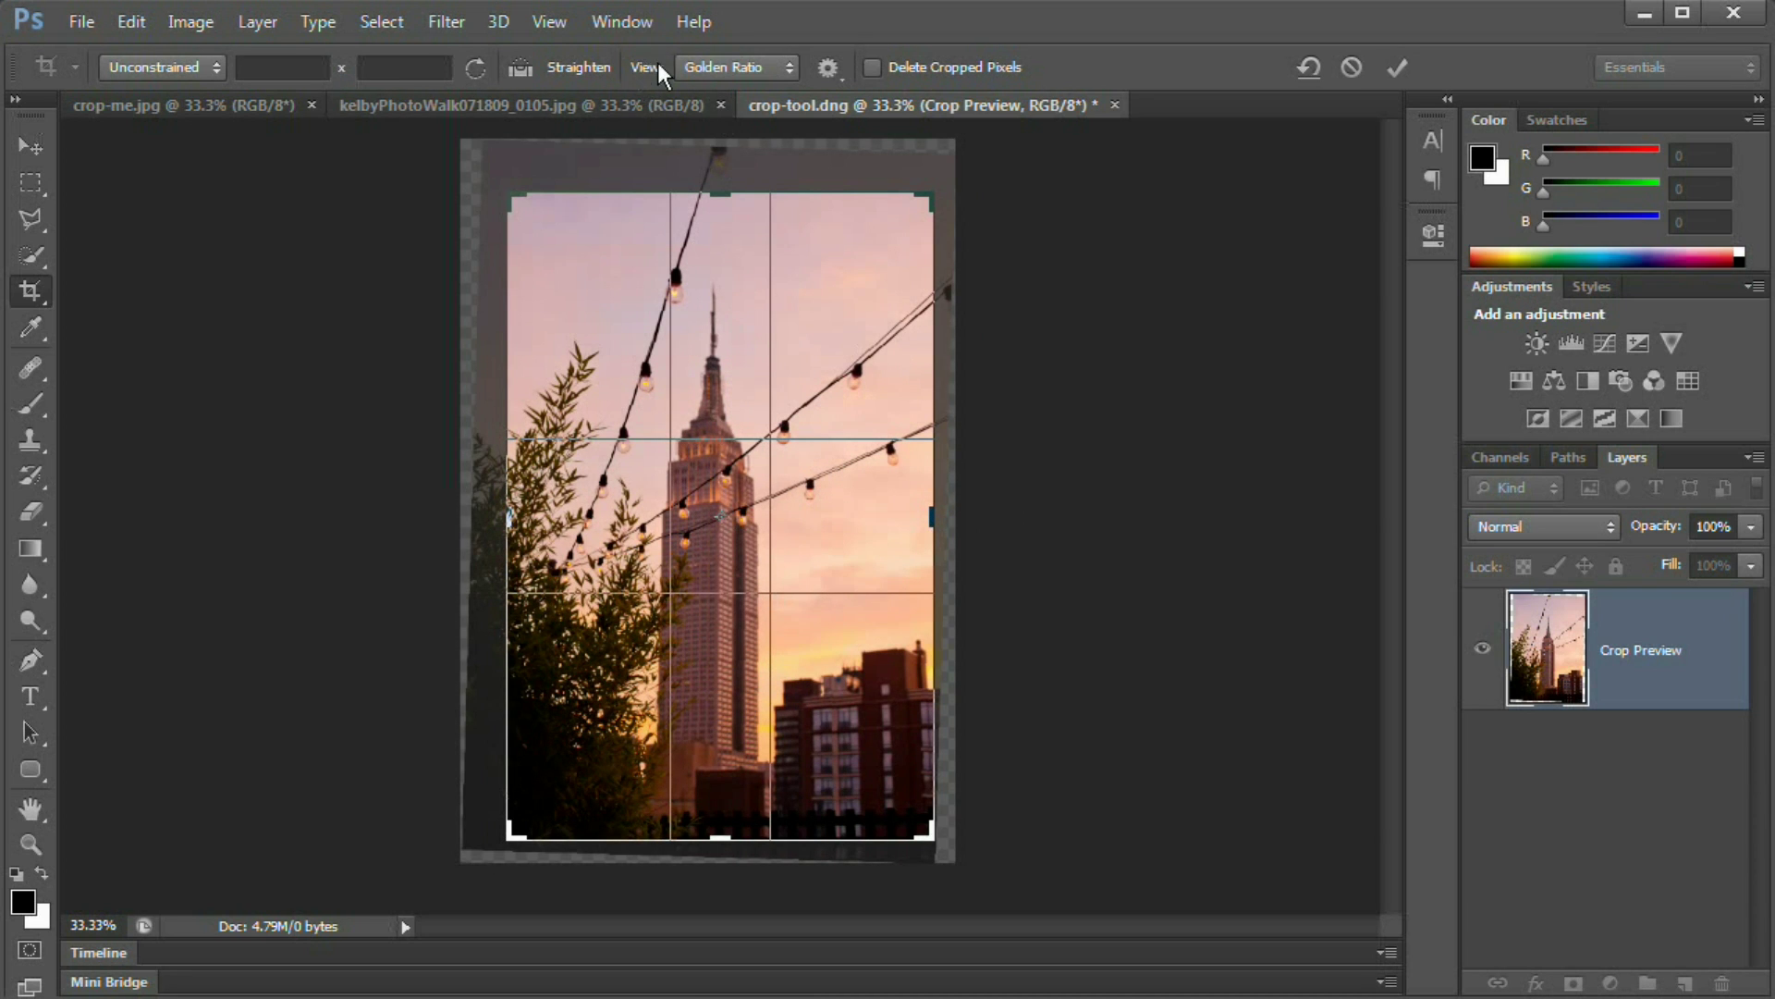
- Cycle the crop overlays through Golden Spiral, Rule of Thirds, Grid and Triangle, then commit the crop
click(763, 63)
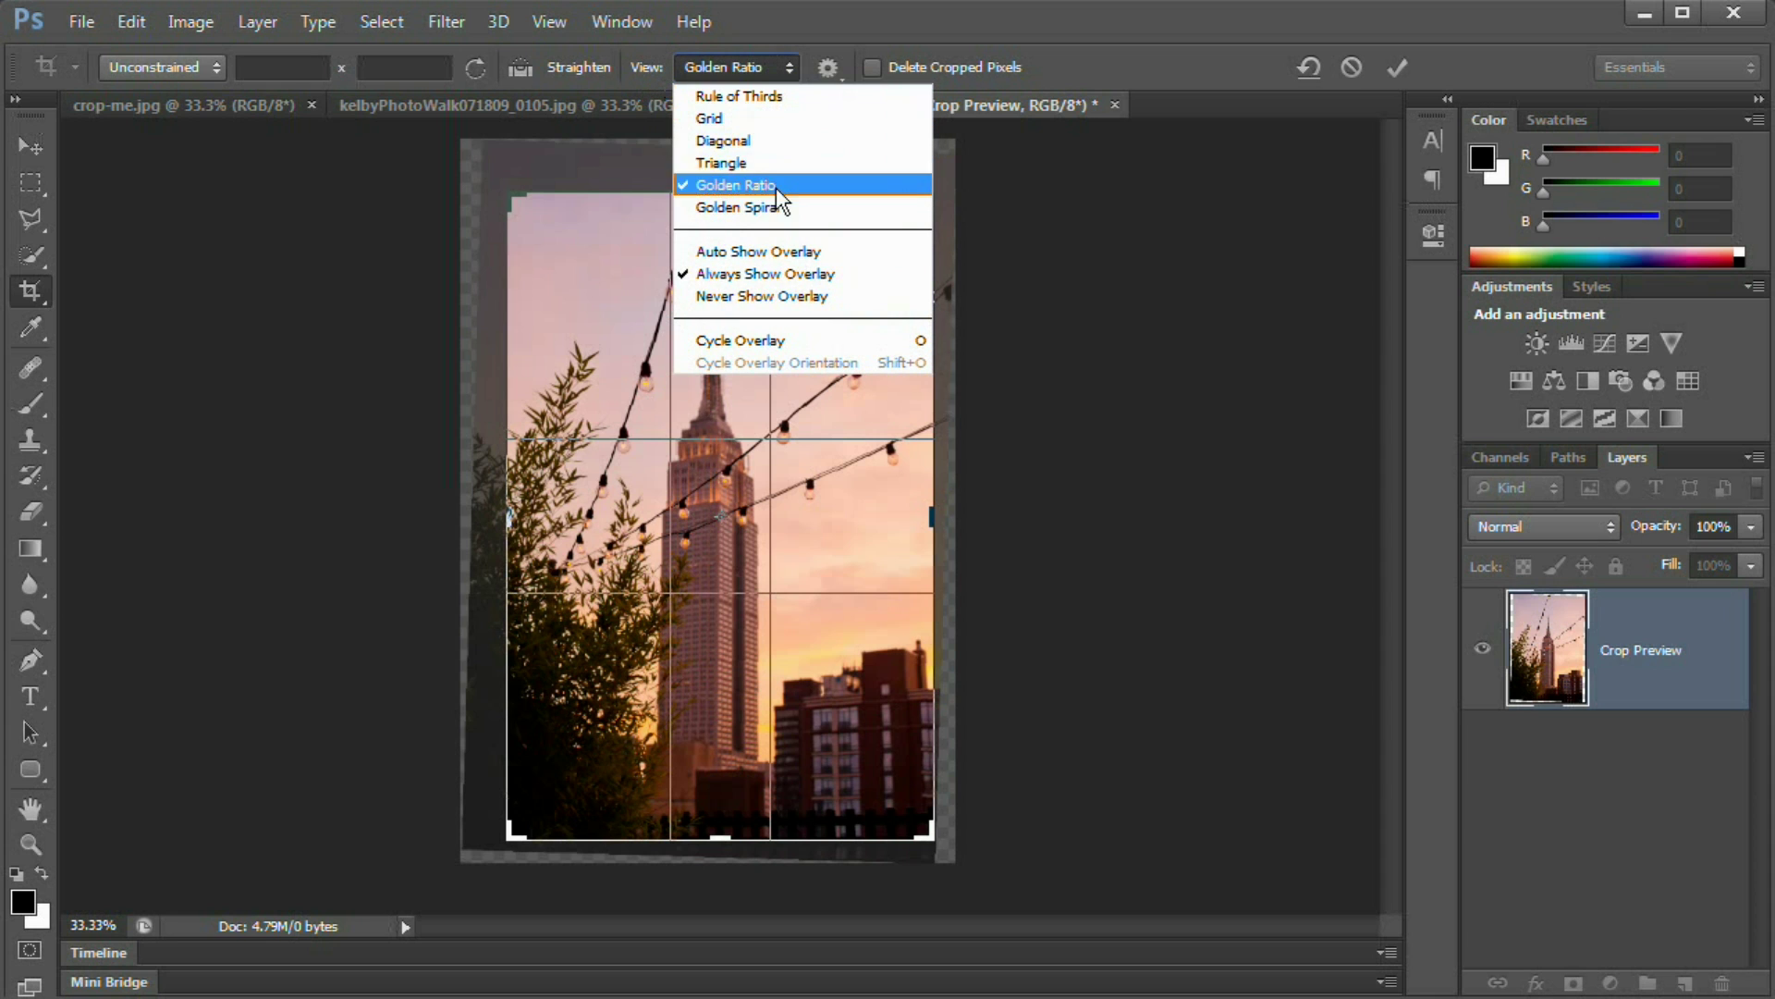
click(742, 72)
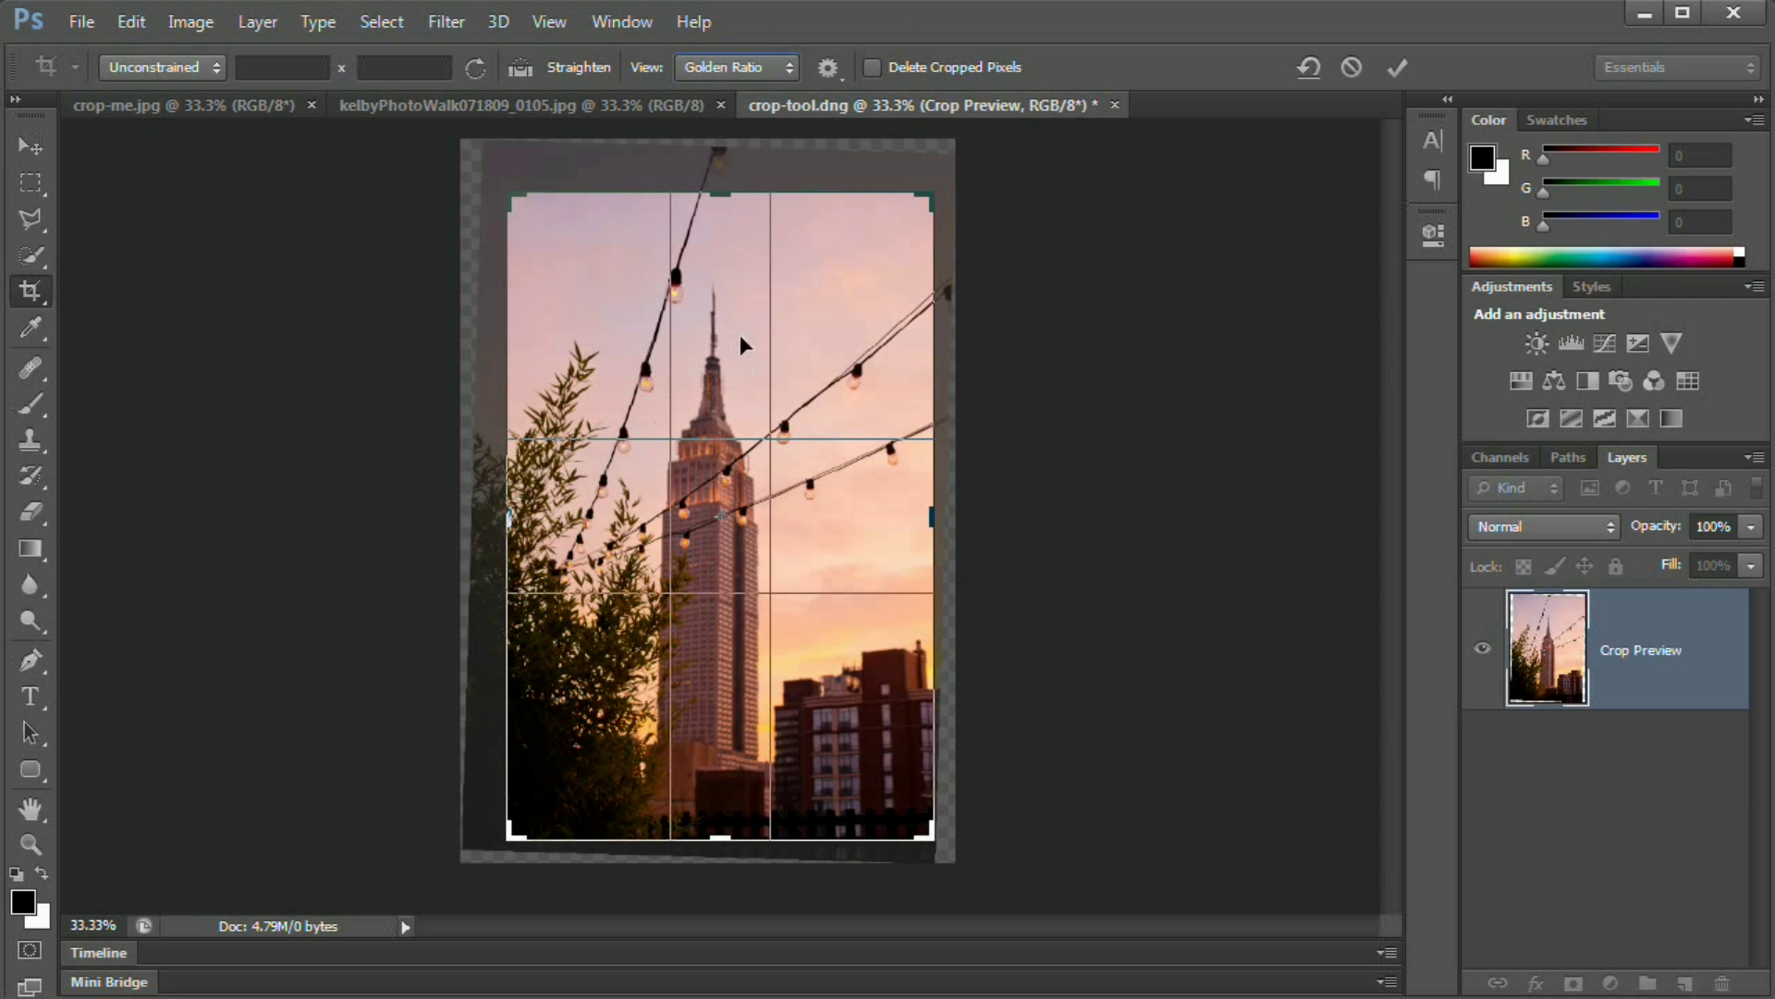
key(o)
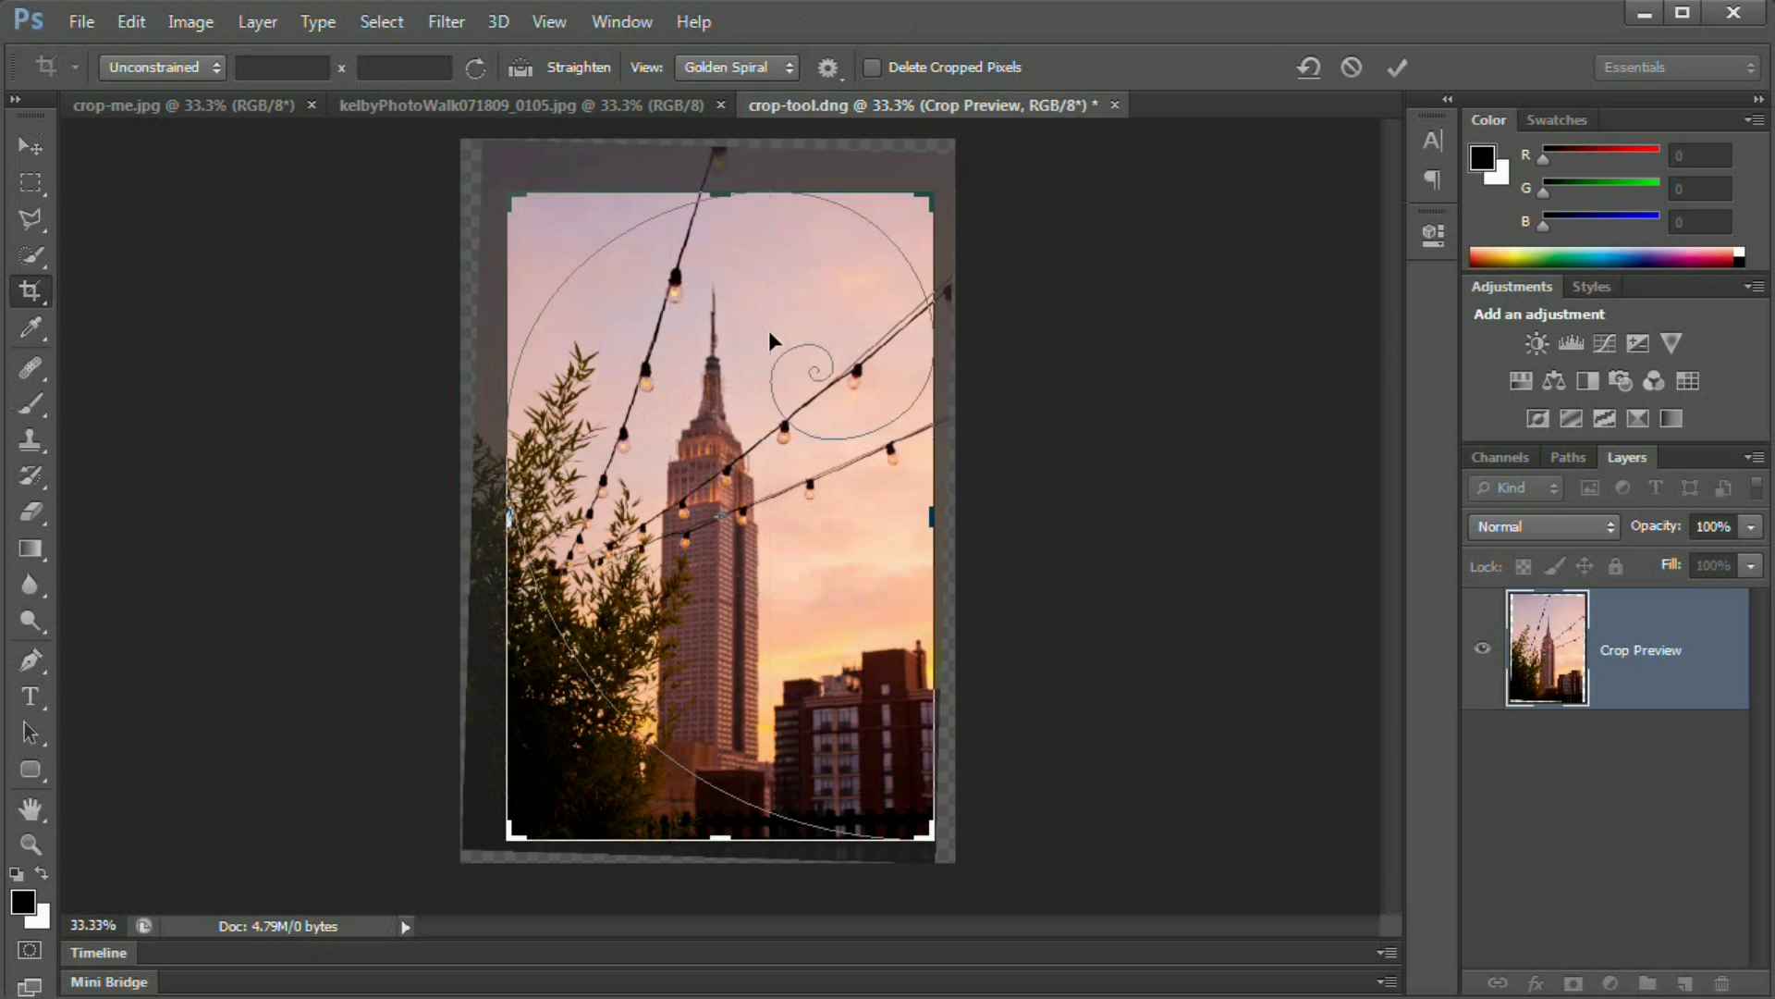
key(o)
key(o)
key(o)
key(o)
key(o)
key(o)
key(o)
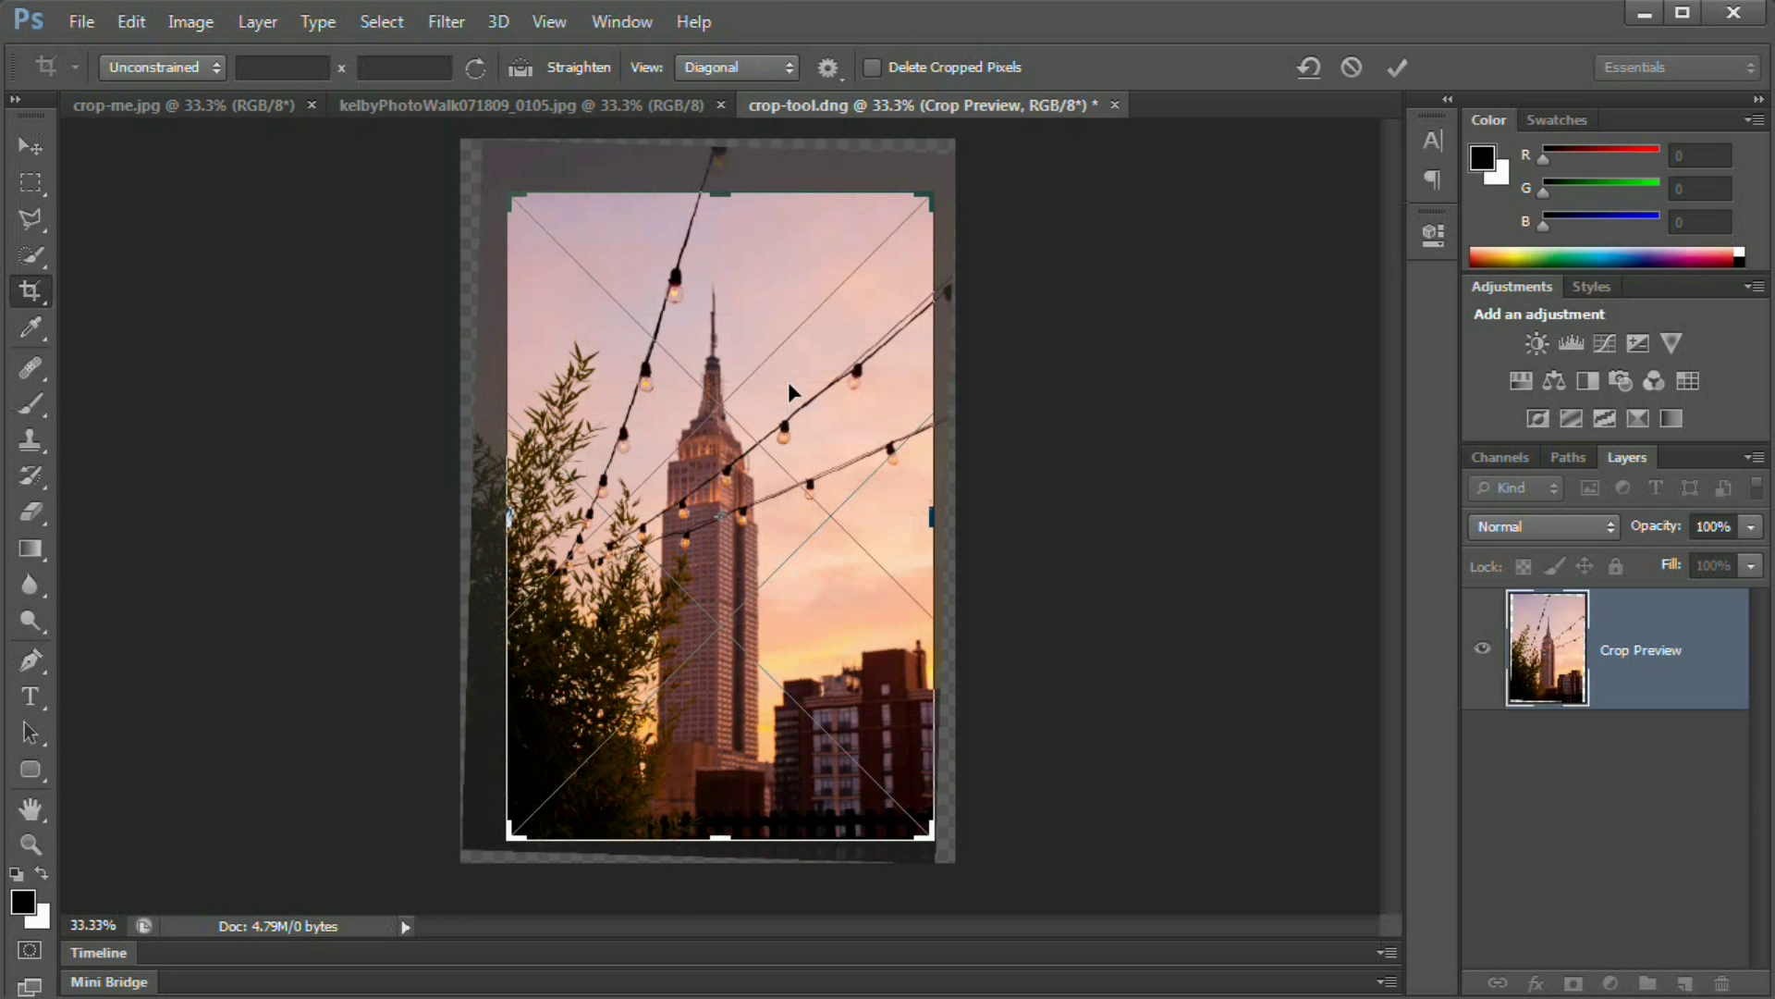
key(o)
key(o)
key(o)
key(o)
key(o)
key(o)
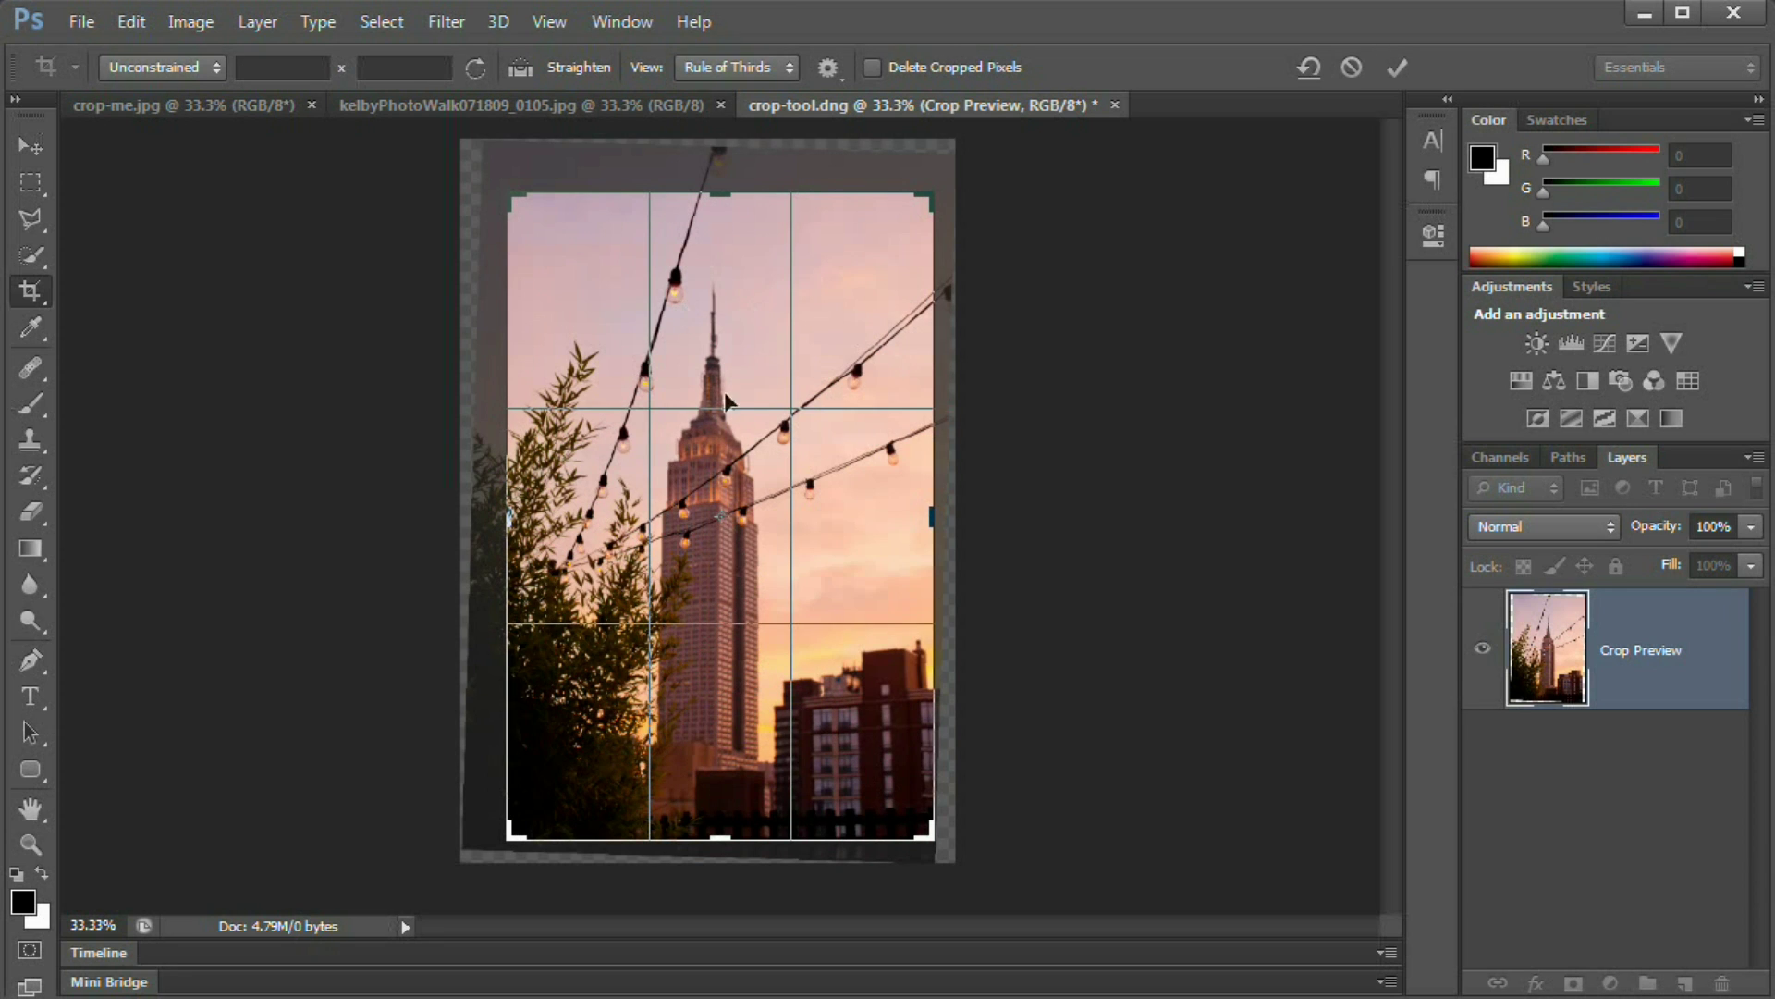
key(o)
key(o)
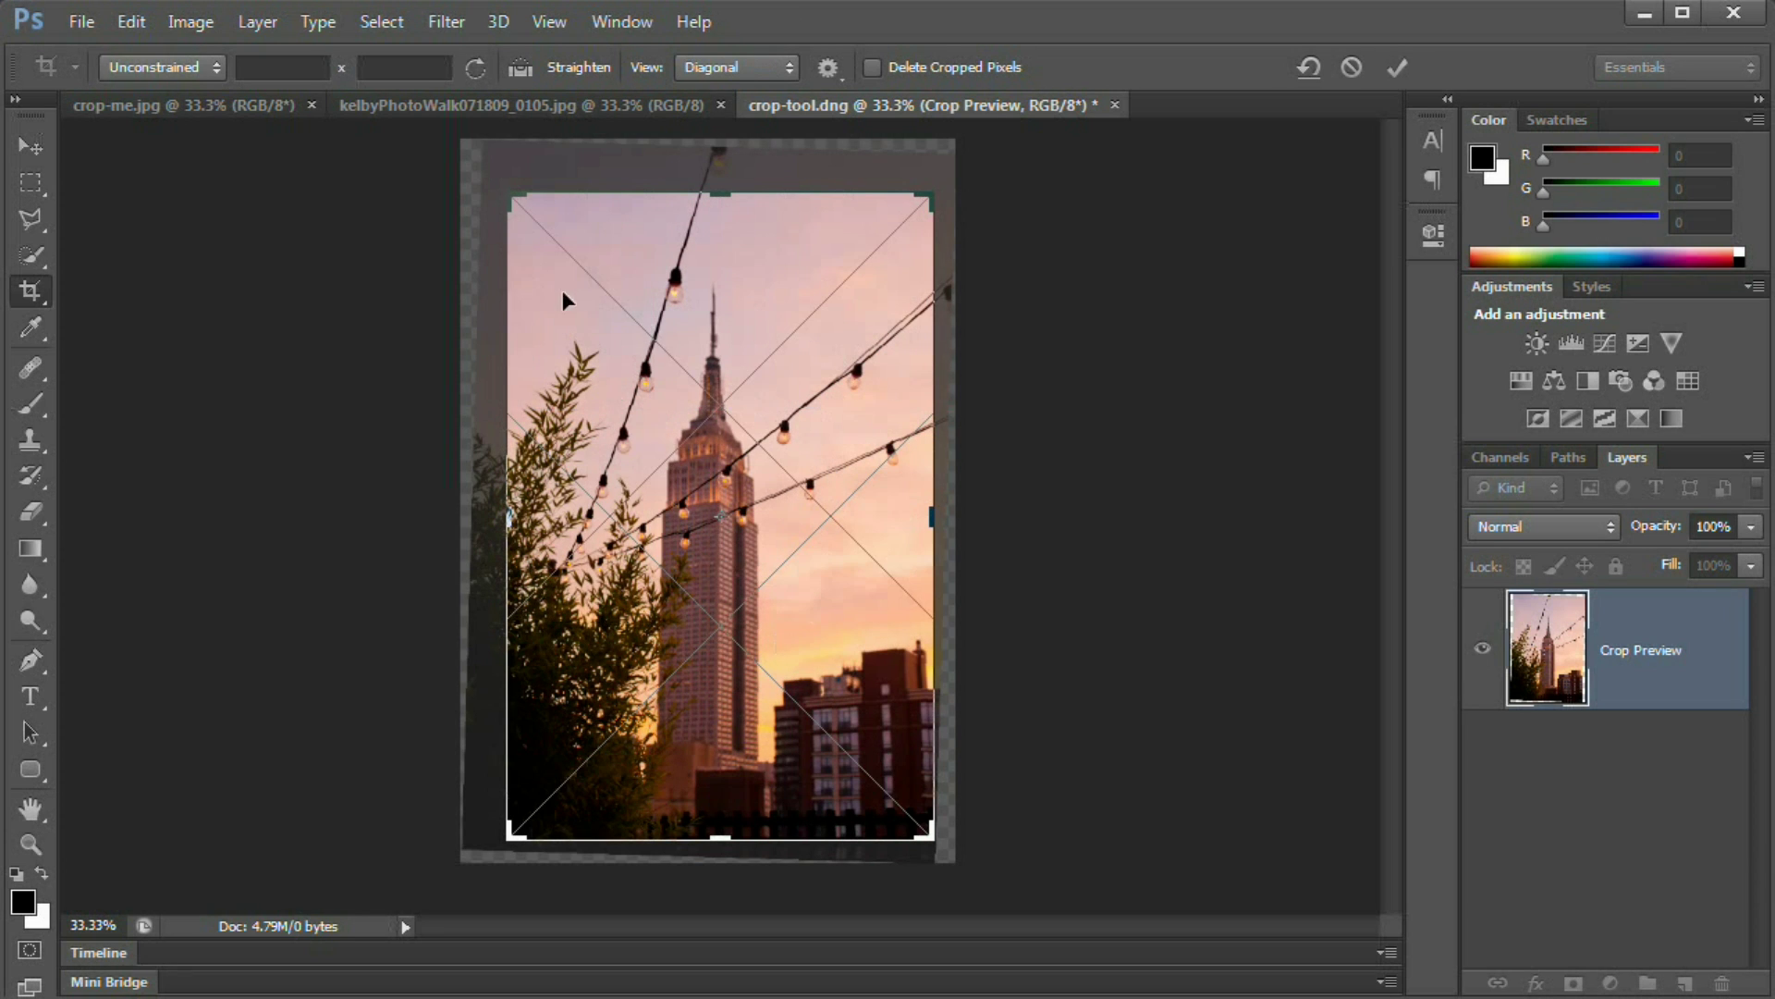
key(o)
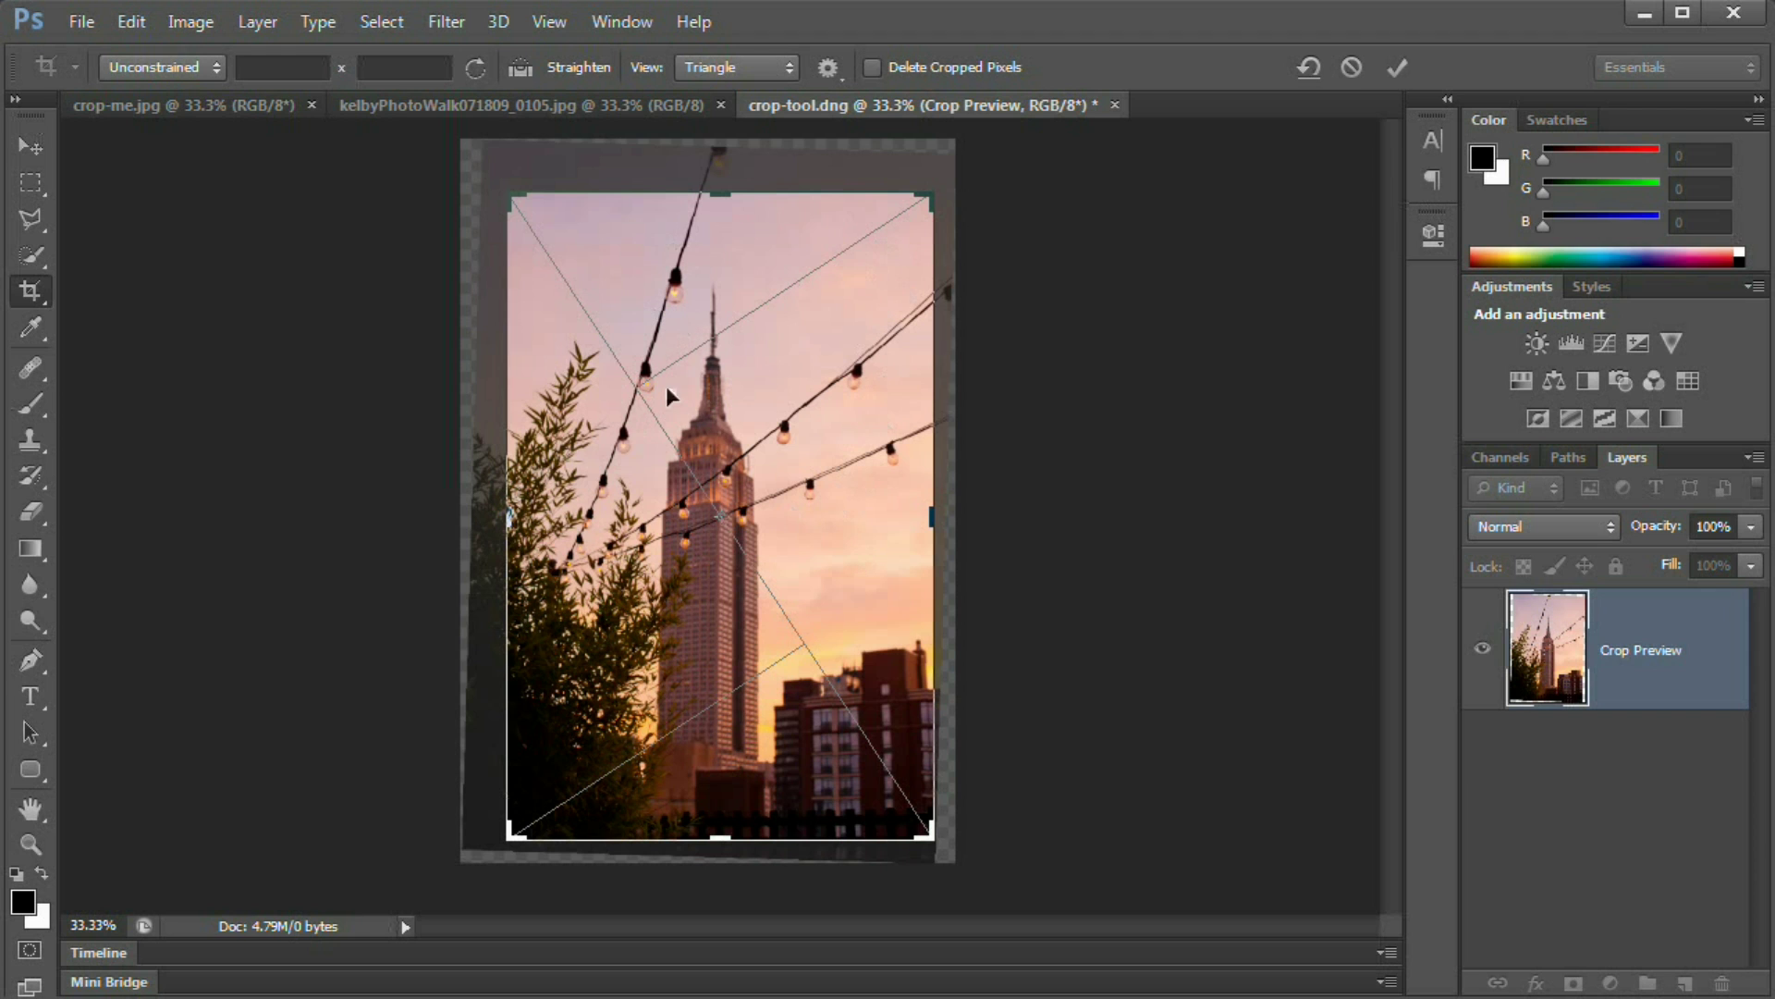
click(1397, 67)
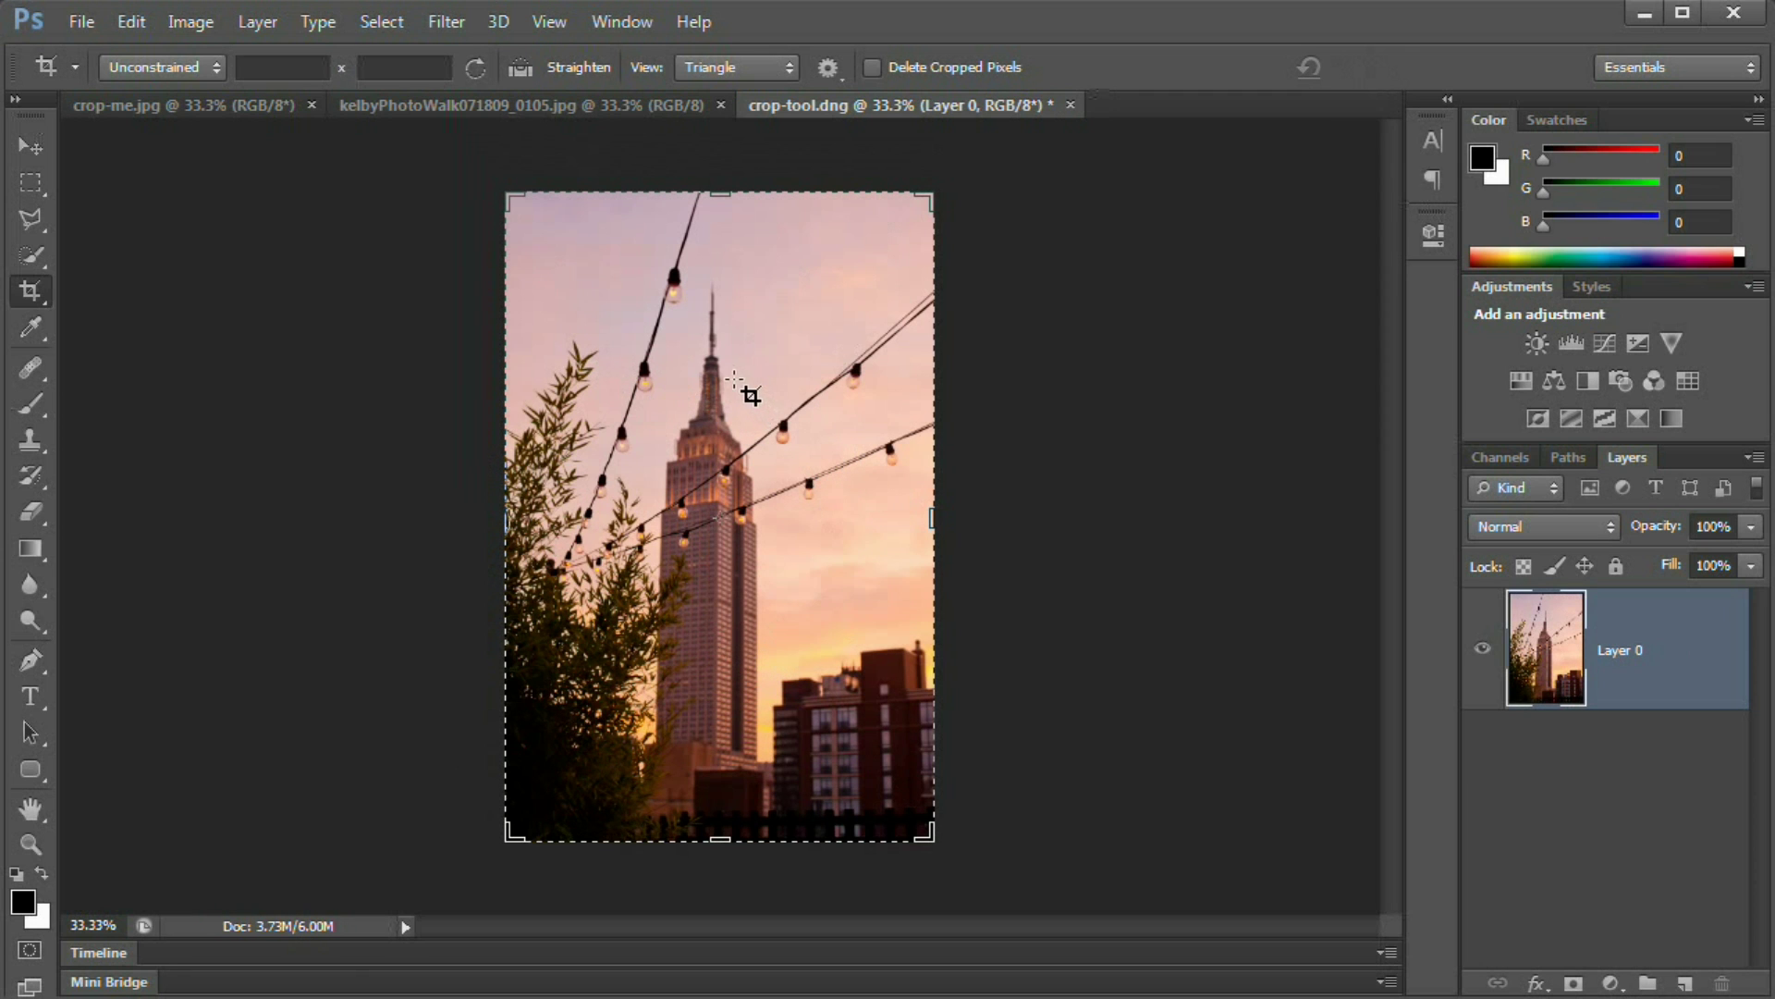
- Switch to crop-me.jpg, pull the crop in from the top-right, and show the Grid overlay
click(555, 105)
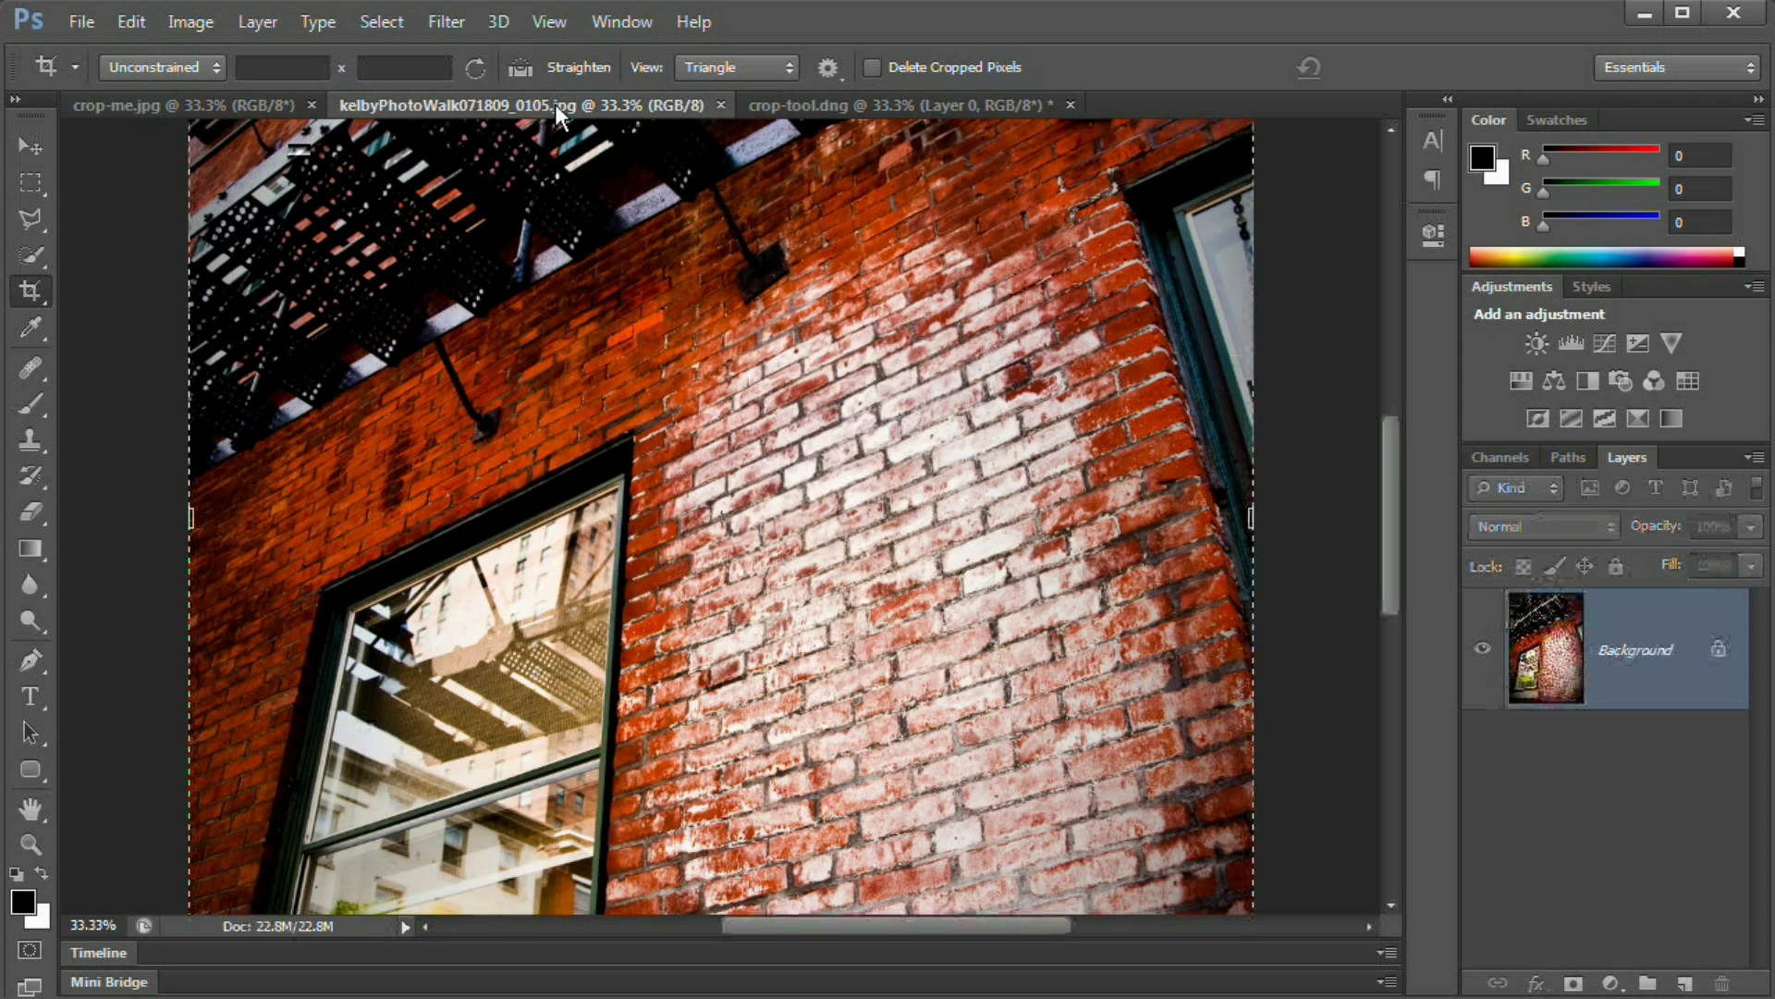
click(231, 108)
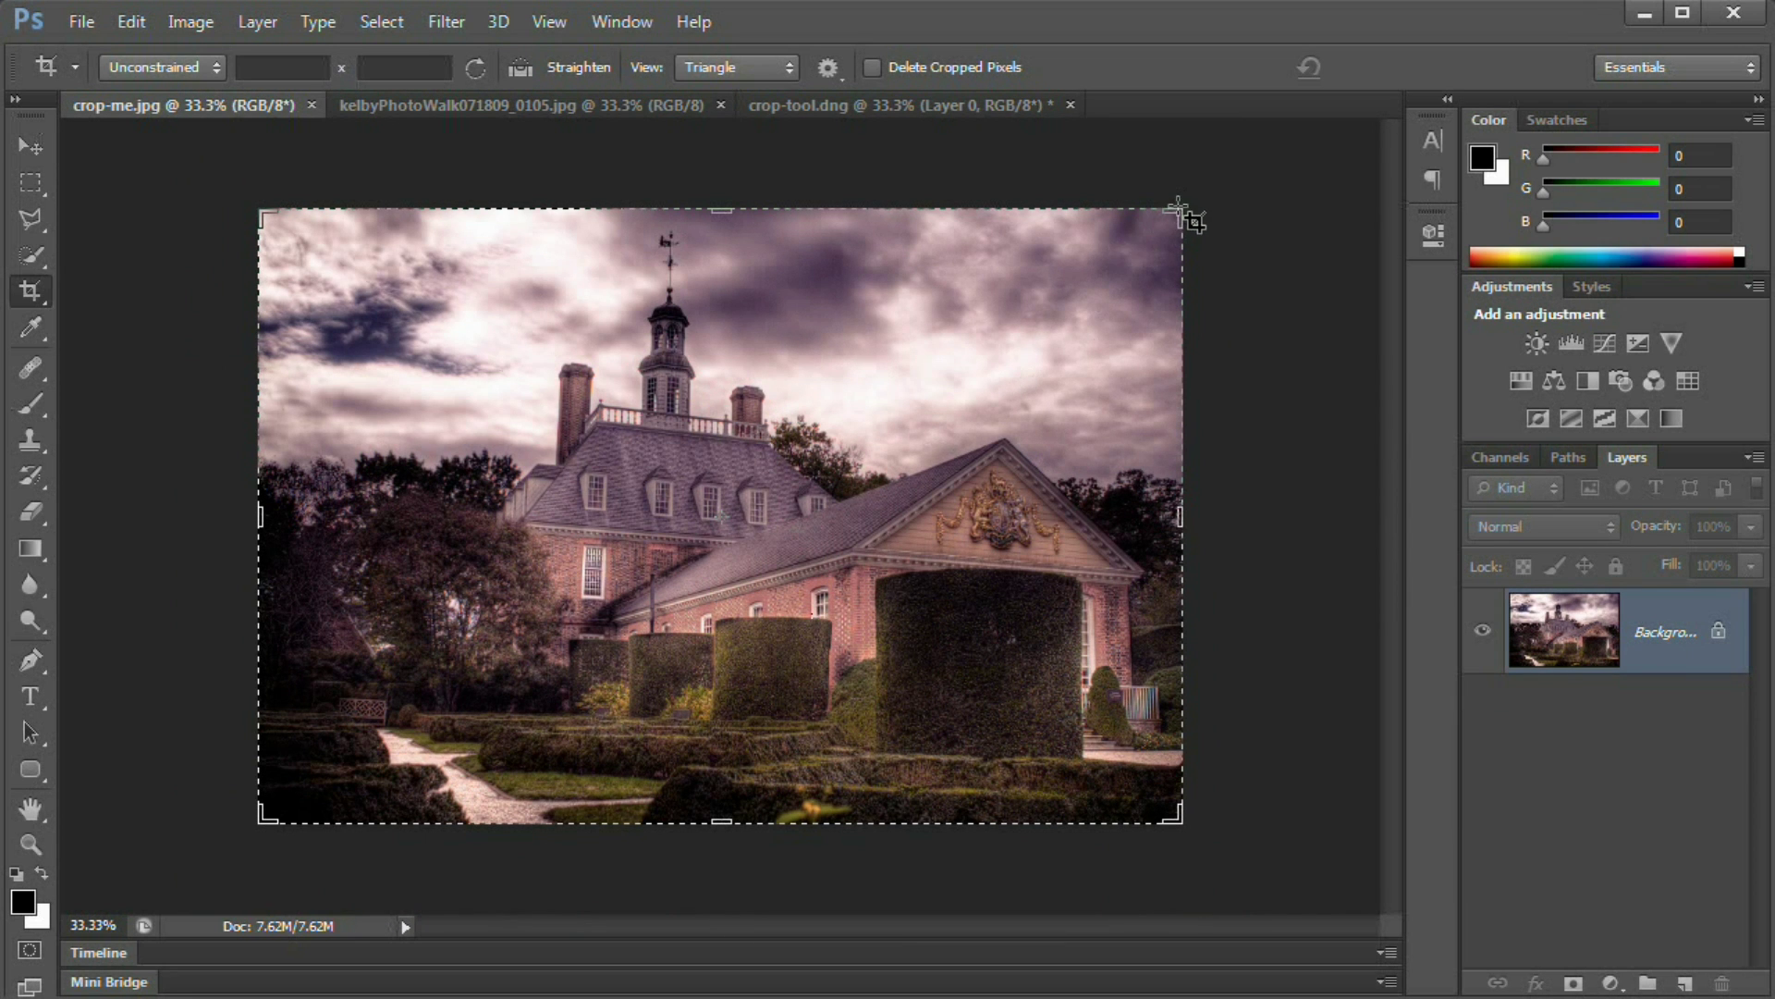
drag(1177, 215, 915, 317)
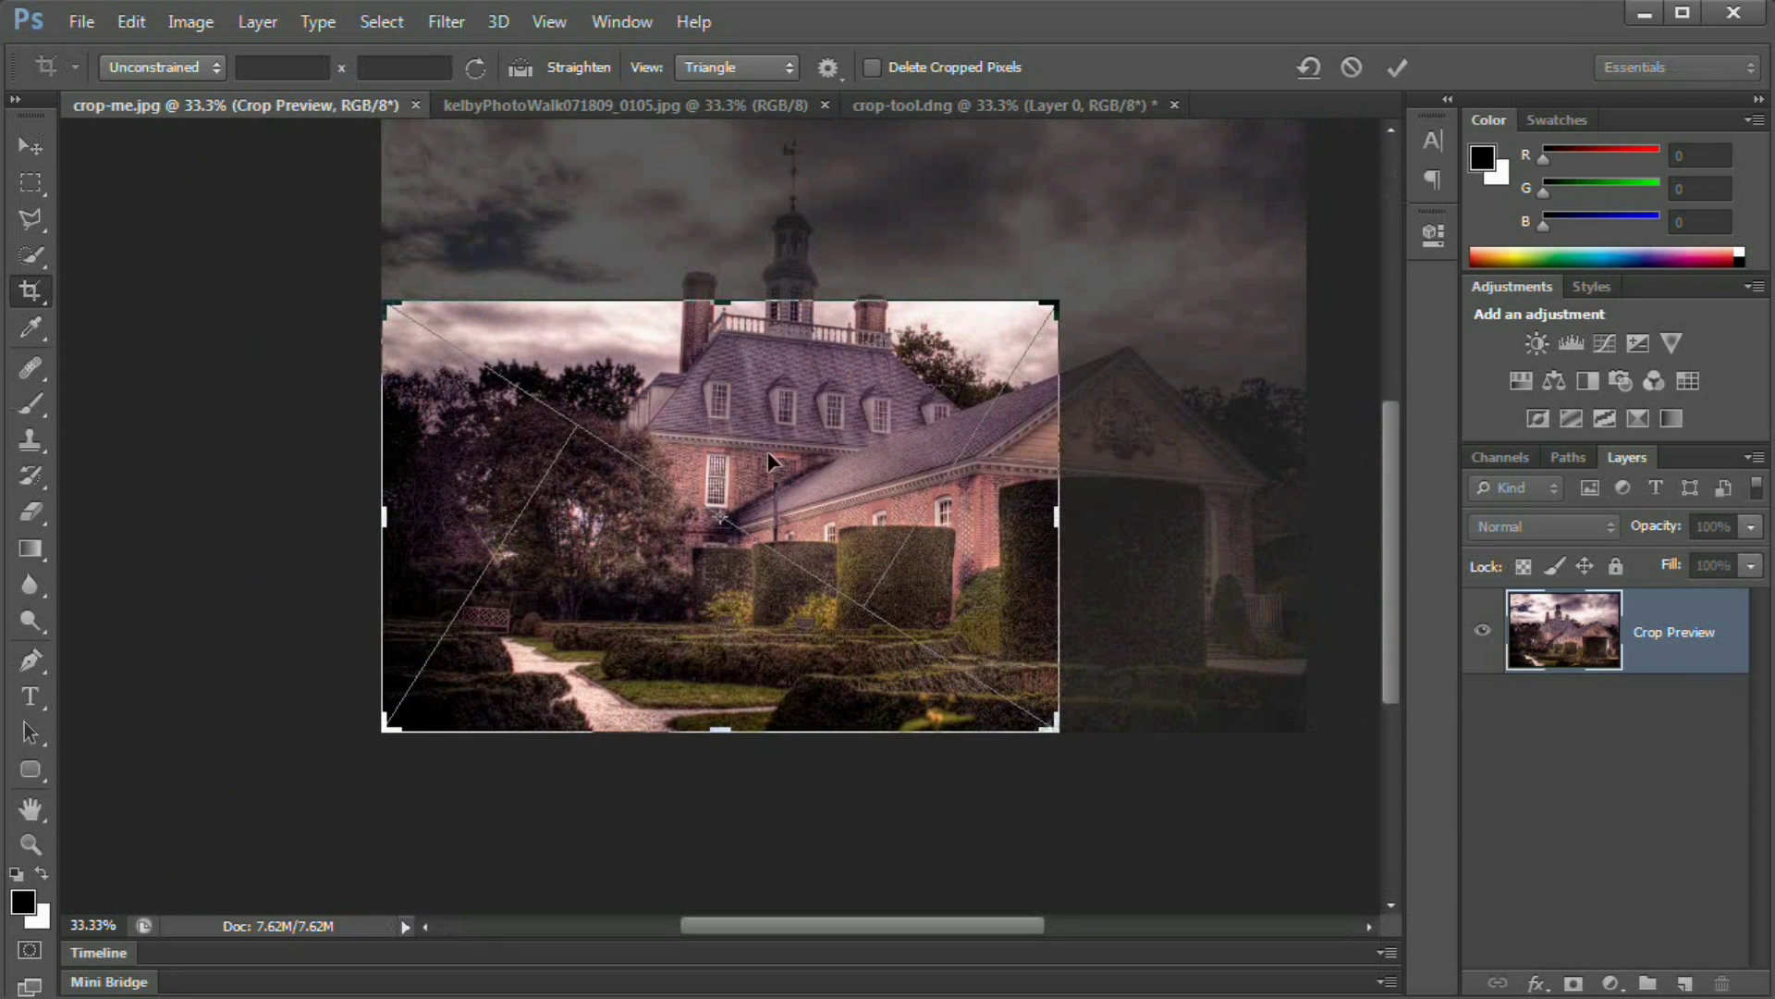
key(o)
key(o)
key(o)
key(o)
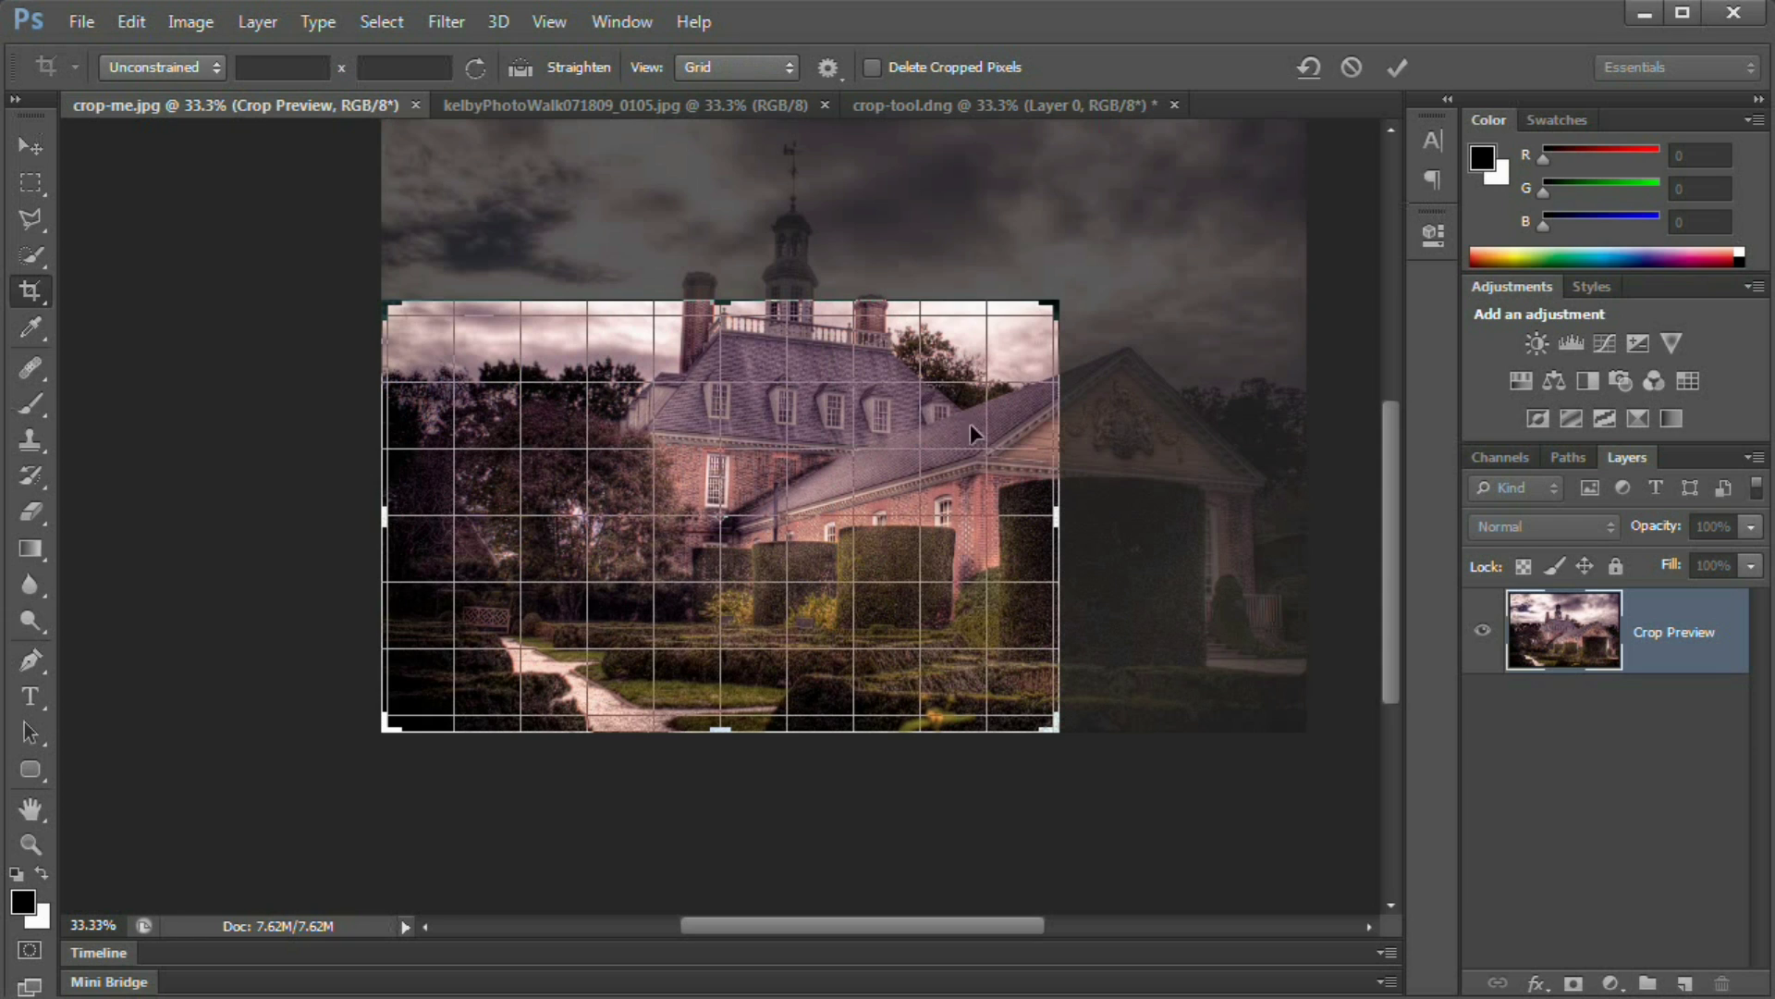
- Shift the photo to frame the house, then enable Classic Mode and move the crop box up-right
drag(966, 393, 677, 438)
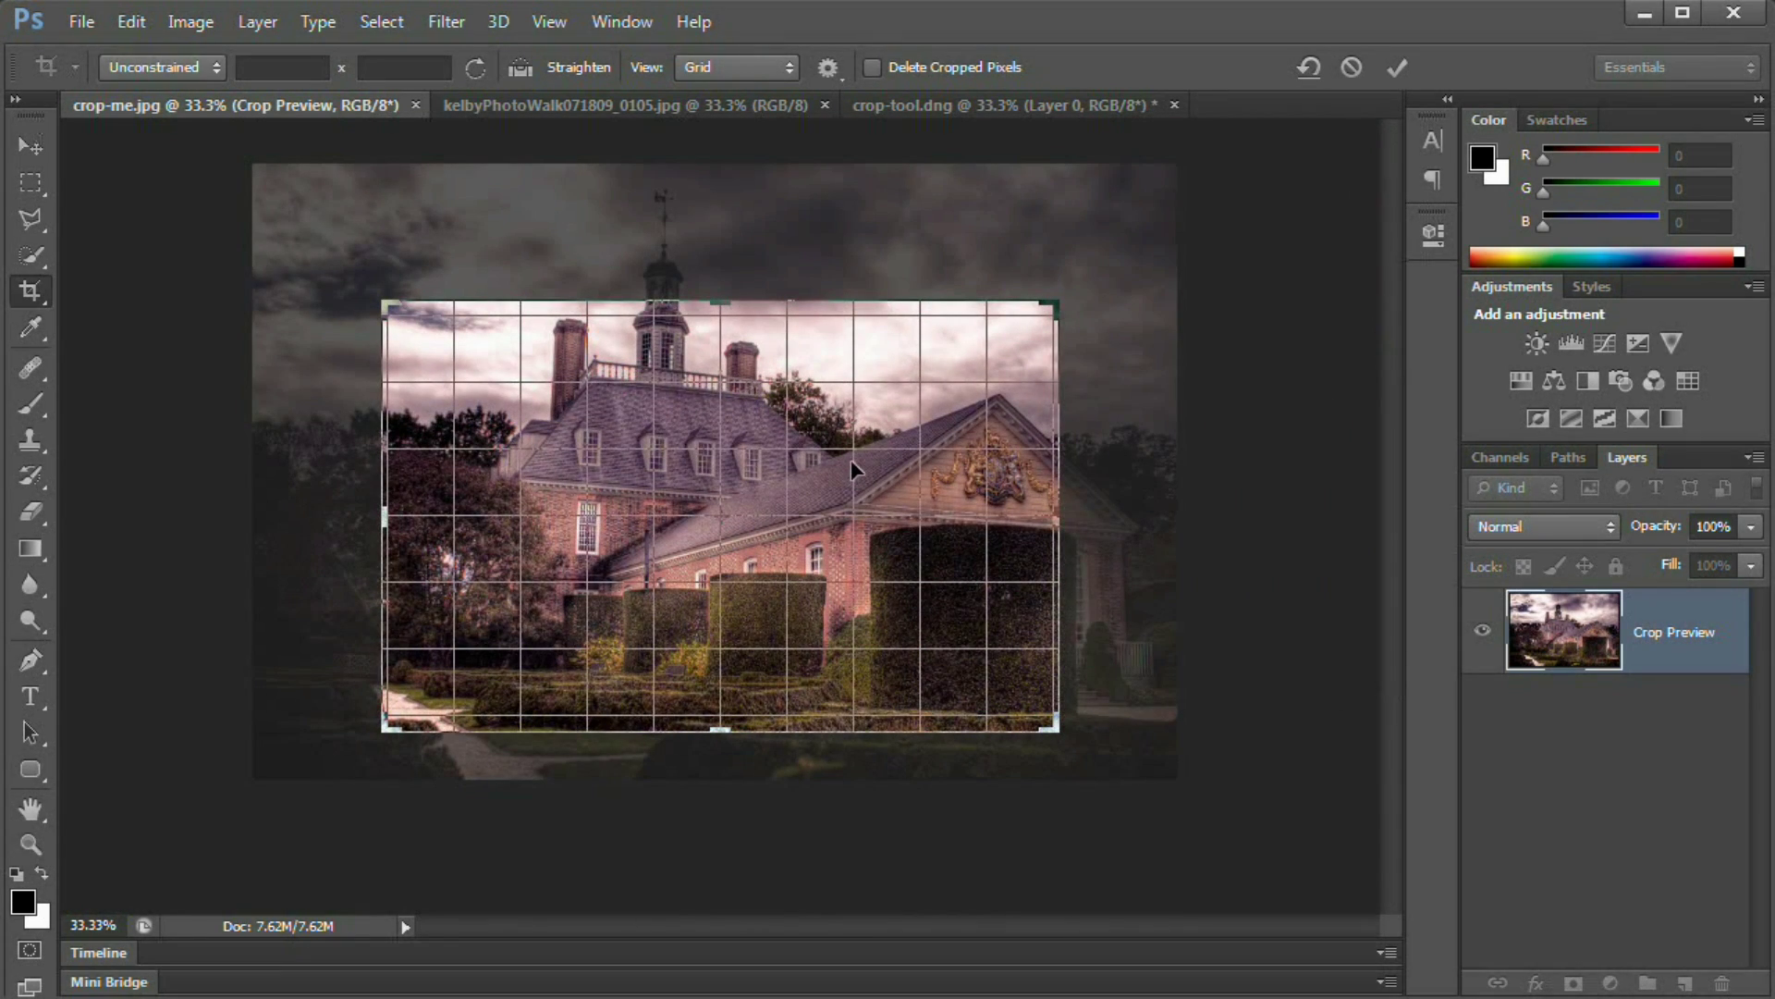
mouse_move(935, 462)
mouse_down()
mouse_move(1001, 347)
mouse_move(1075, 427)
mouse_move(932, 503)
mouse_move(943, 474)
mouse_move(912, 471)
mouse_up()
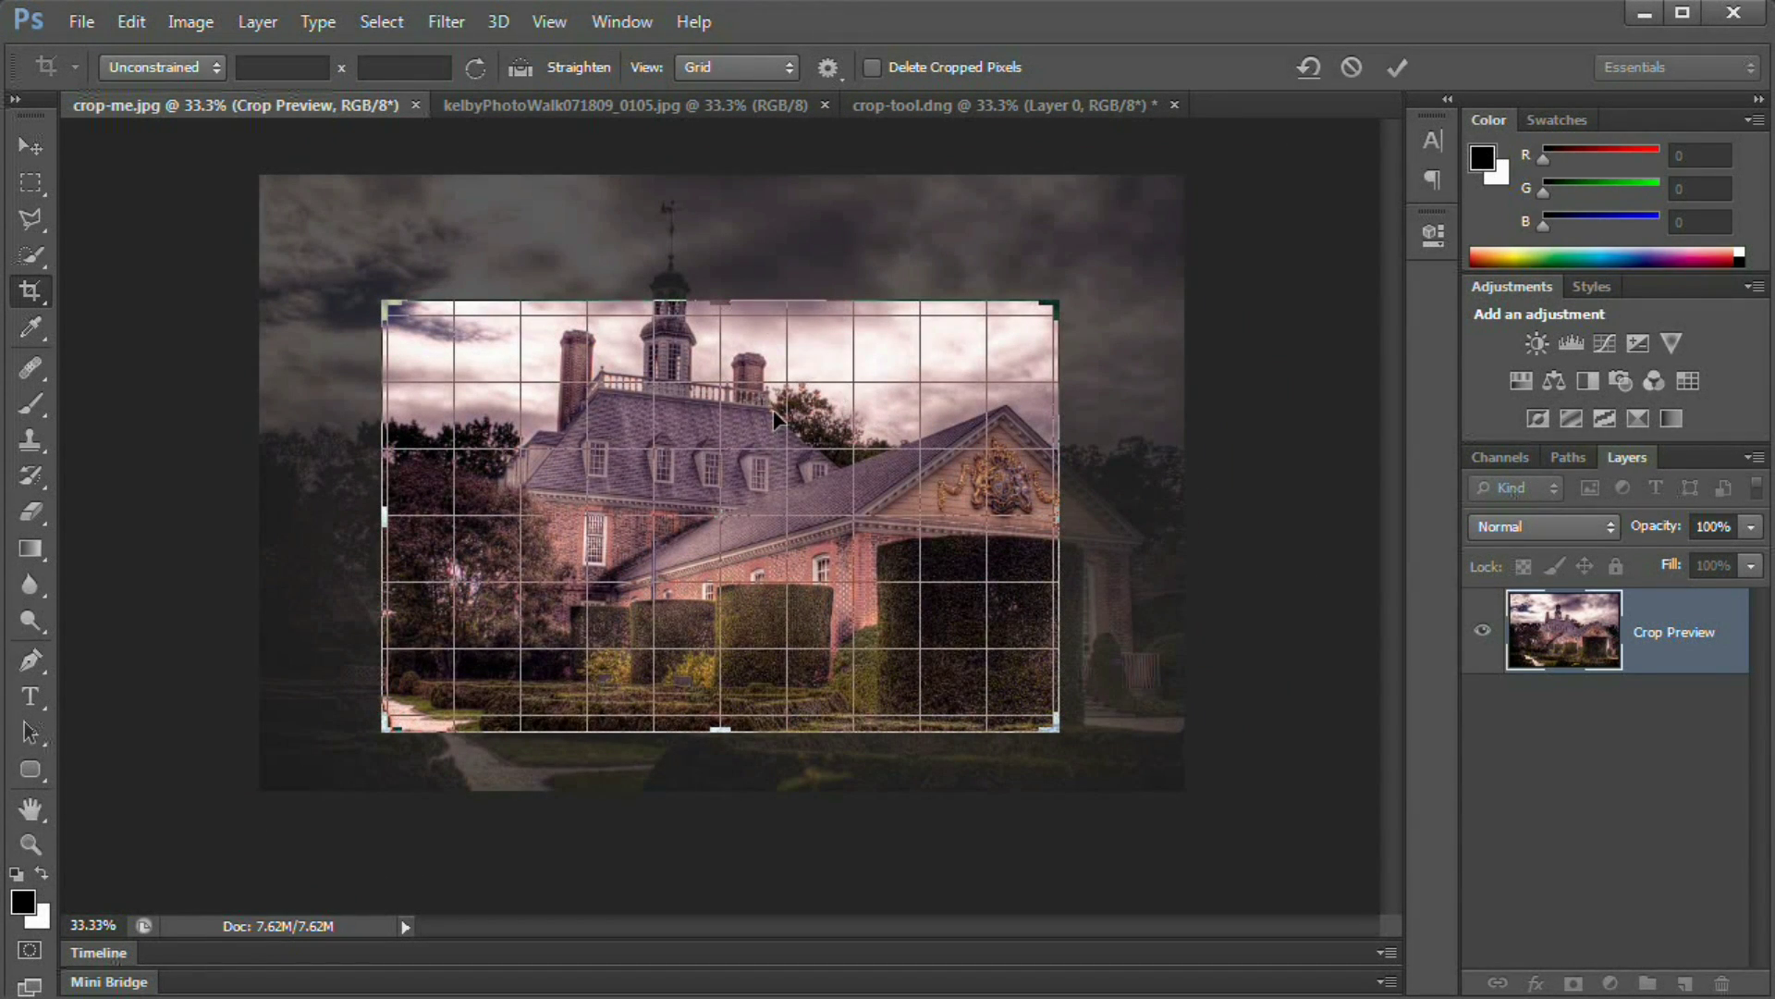
key(p)
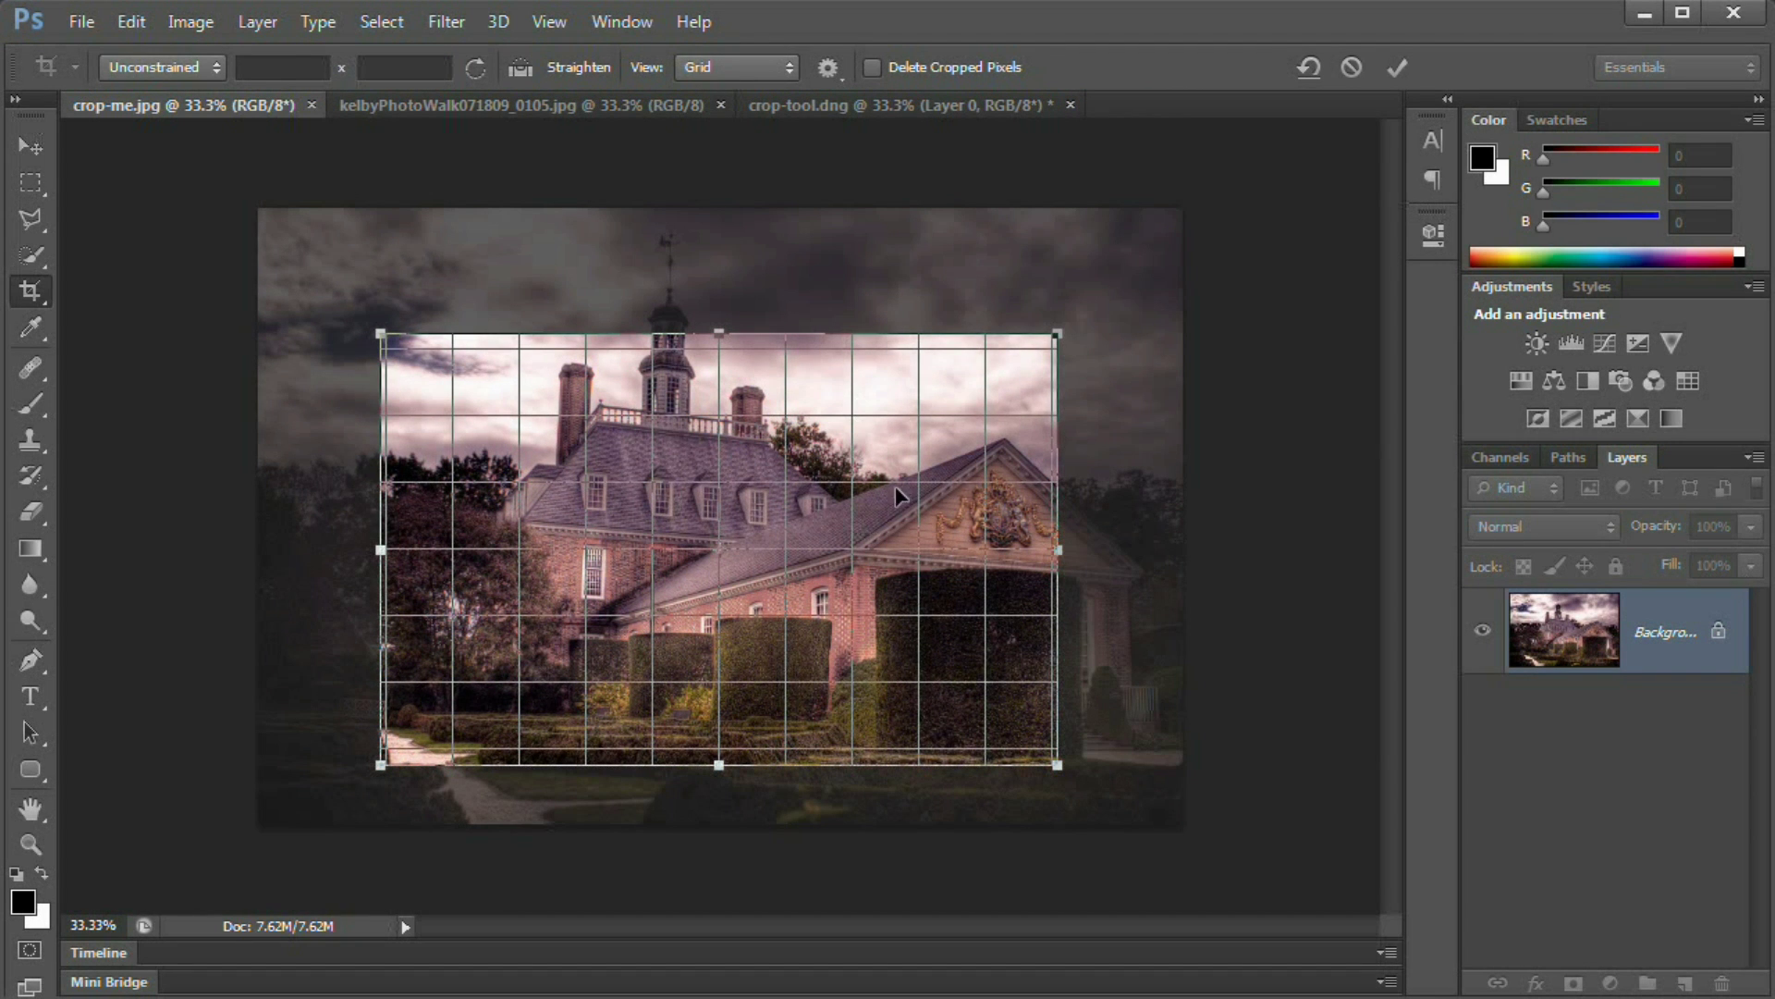
mouse_move(895, 485)
mouse_down()
mouse_move(879, 412)
mouse_move(935, 524)
mouse_move(966, 437)
mouse_move(803, 374)
mouse_move(840, 535)
mouse_move(783, 502)
mouse_move(828, 496)
mouse_move(850, 532)
mouse_move(910, 507)
mouse_up()
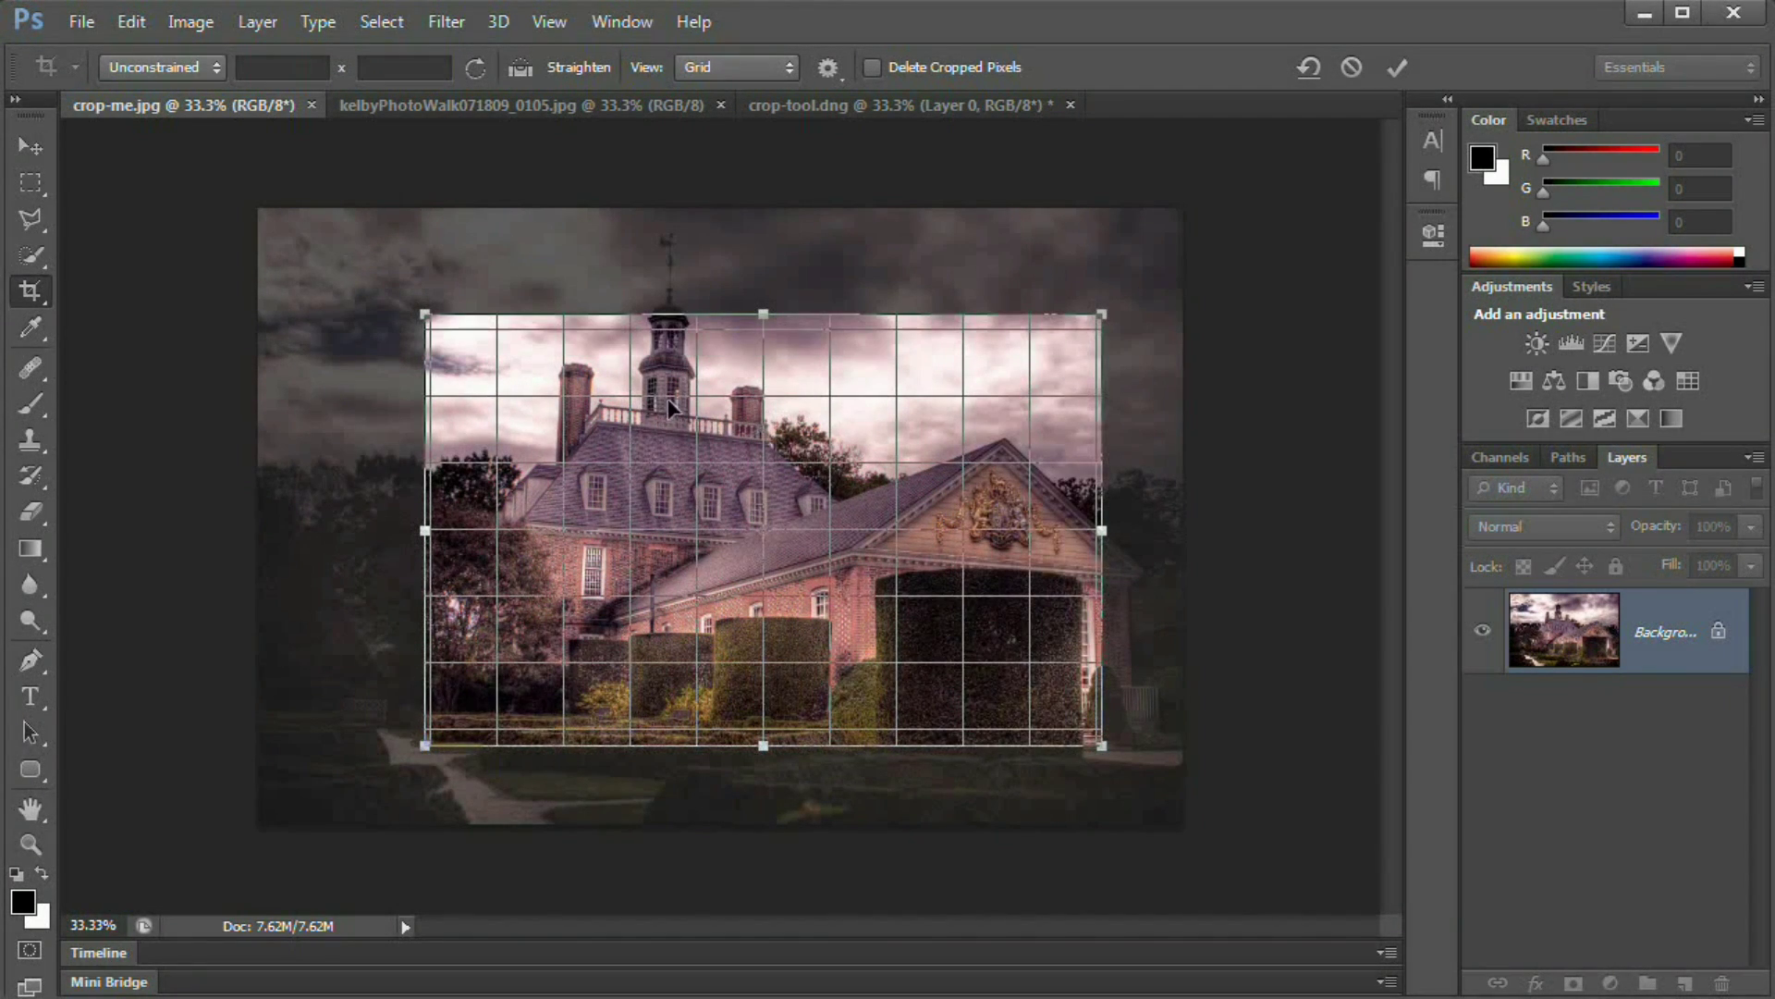
- Turn off Use Classic Mode in the crop tool settings
click(828, 68)
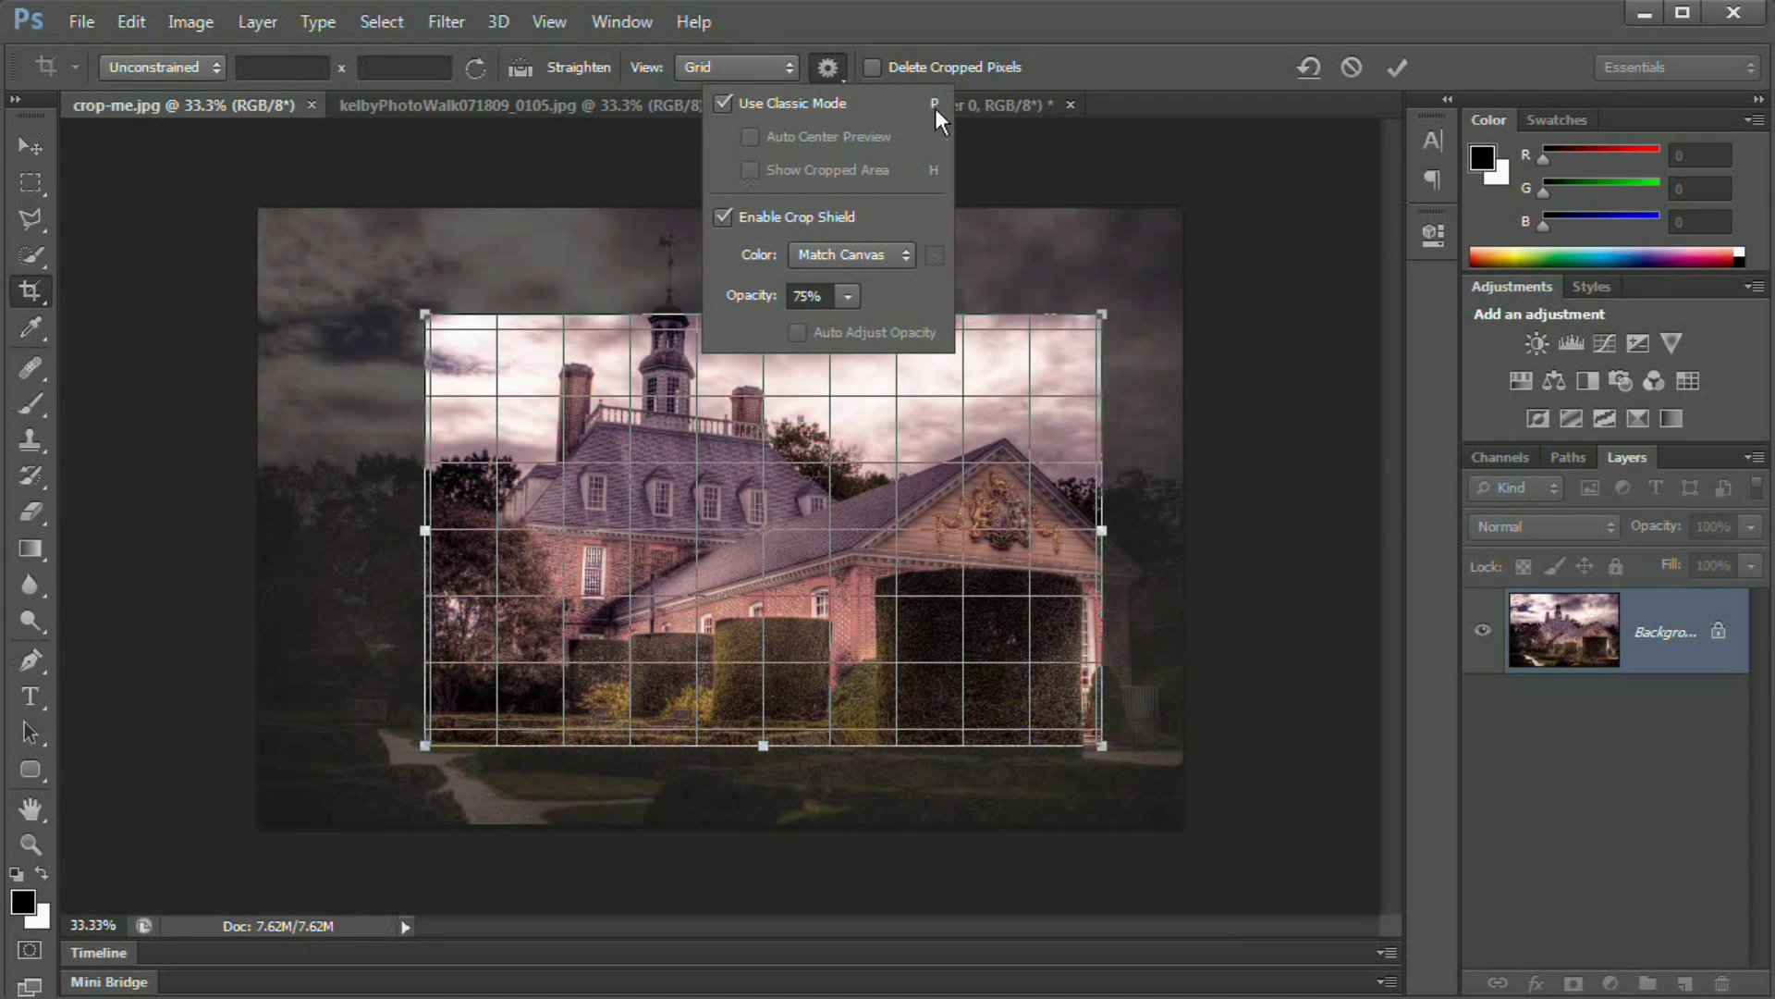
click(726, 100)
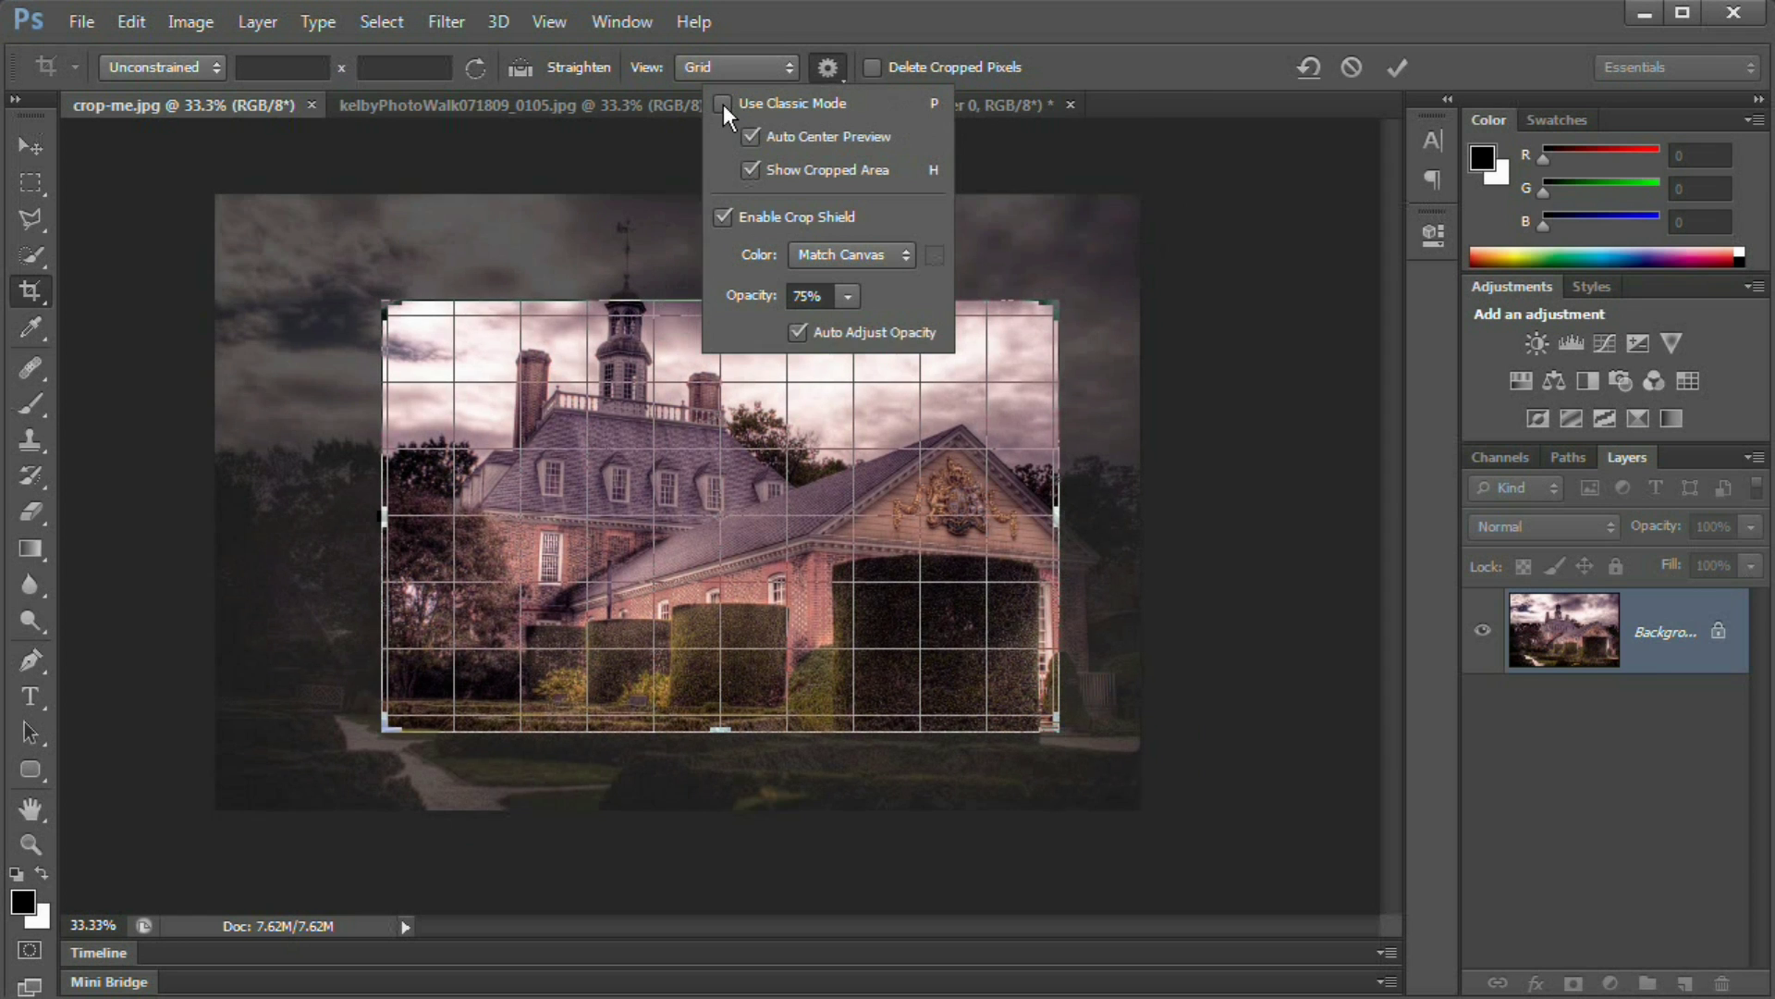
click(789, 467)
- Shift the photo behind the crop, then choose Reset Crop to cover the whole image
drag(782, 535, 891, 479)
right_click(709, 403)
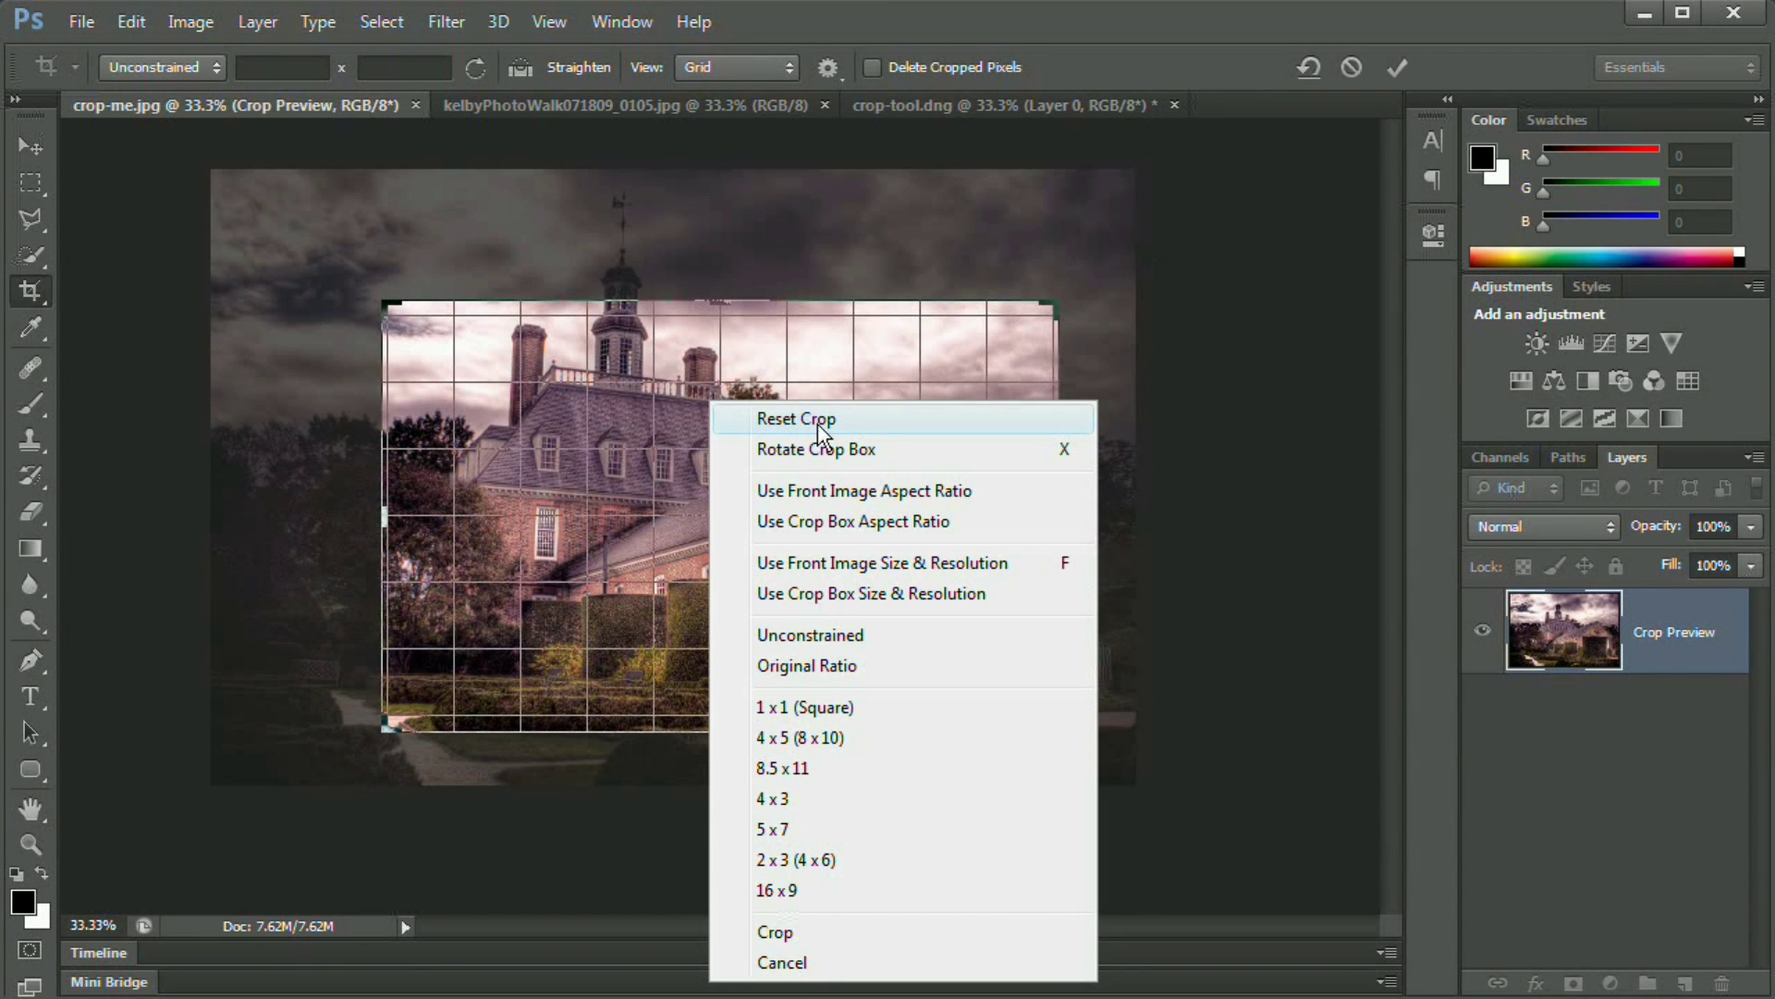
click(817, 422)
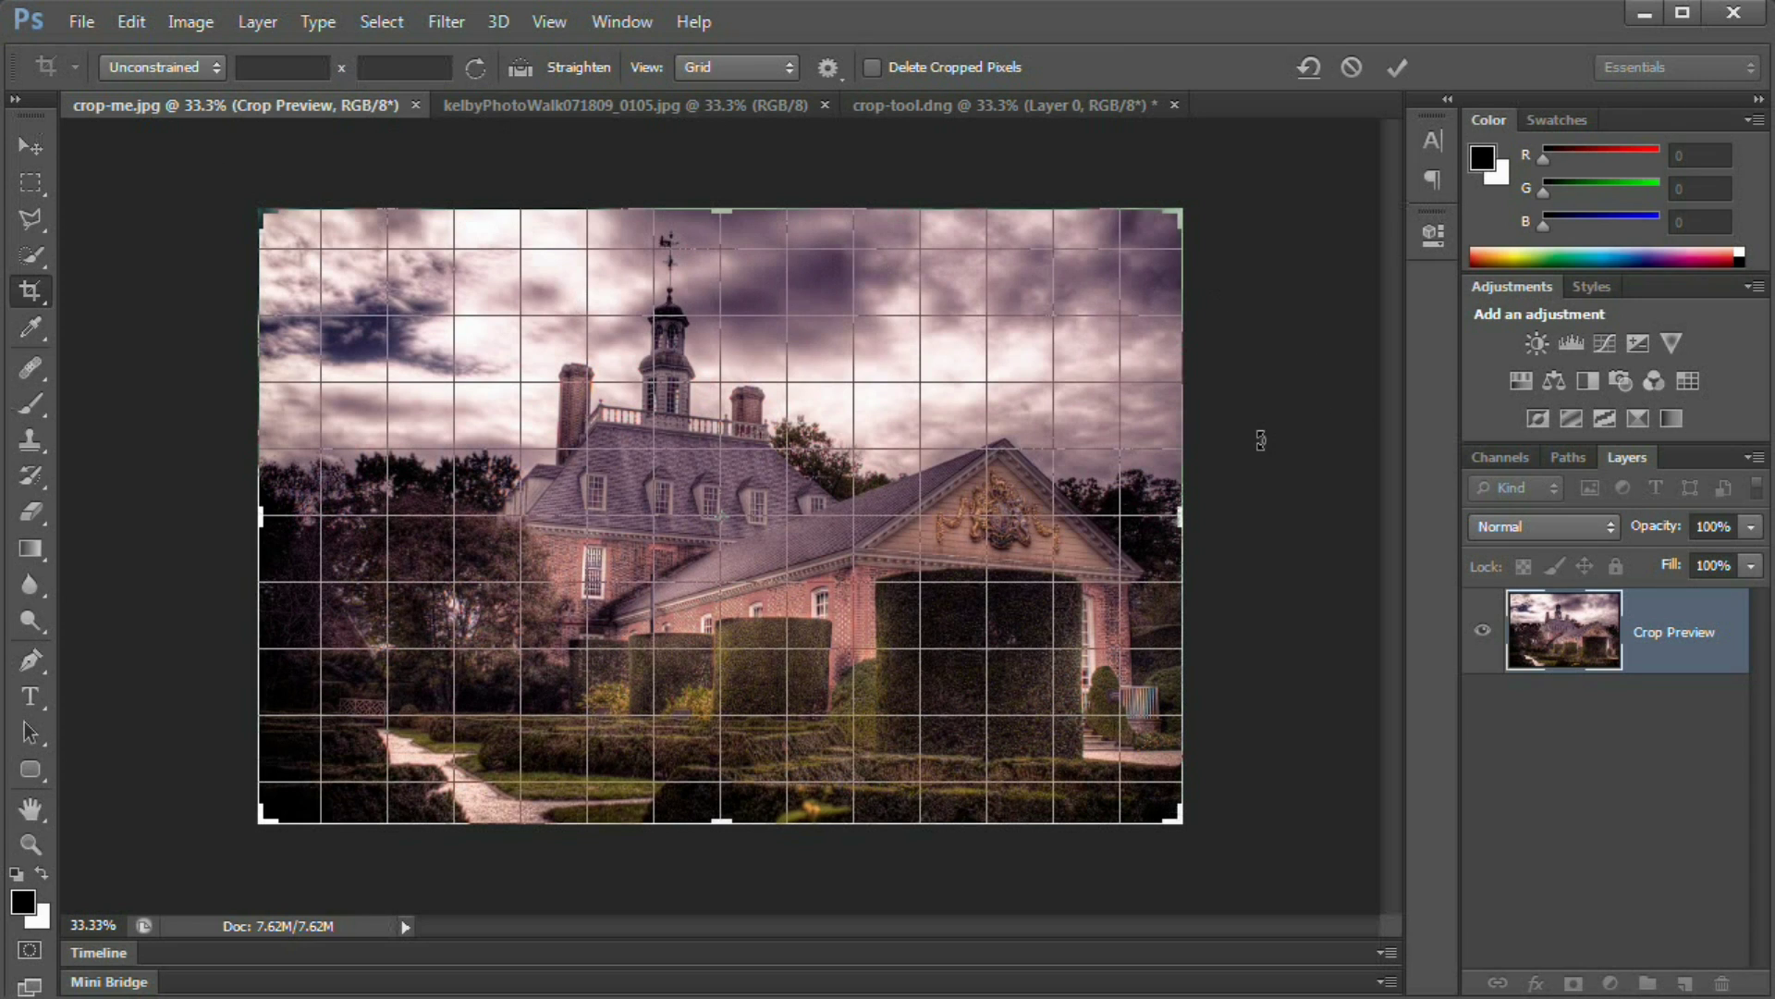
- Rotate the house photo by dragging outside the crop box and commit the rotated crop
drag(1270, 426, 1239, 314)
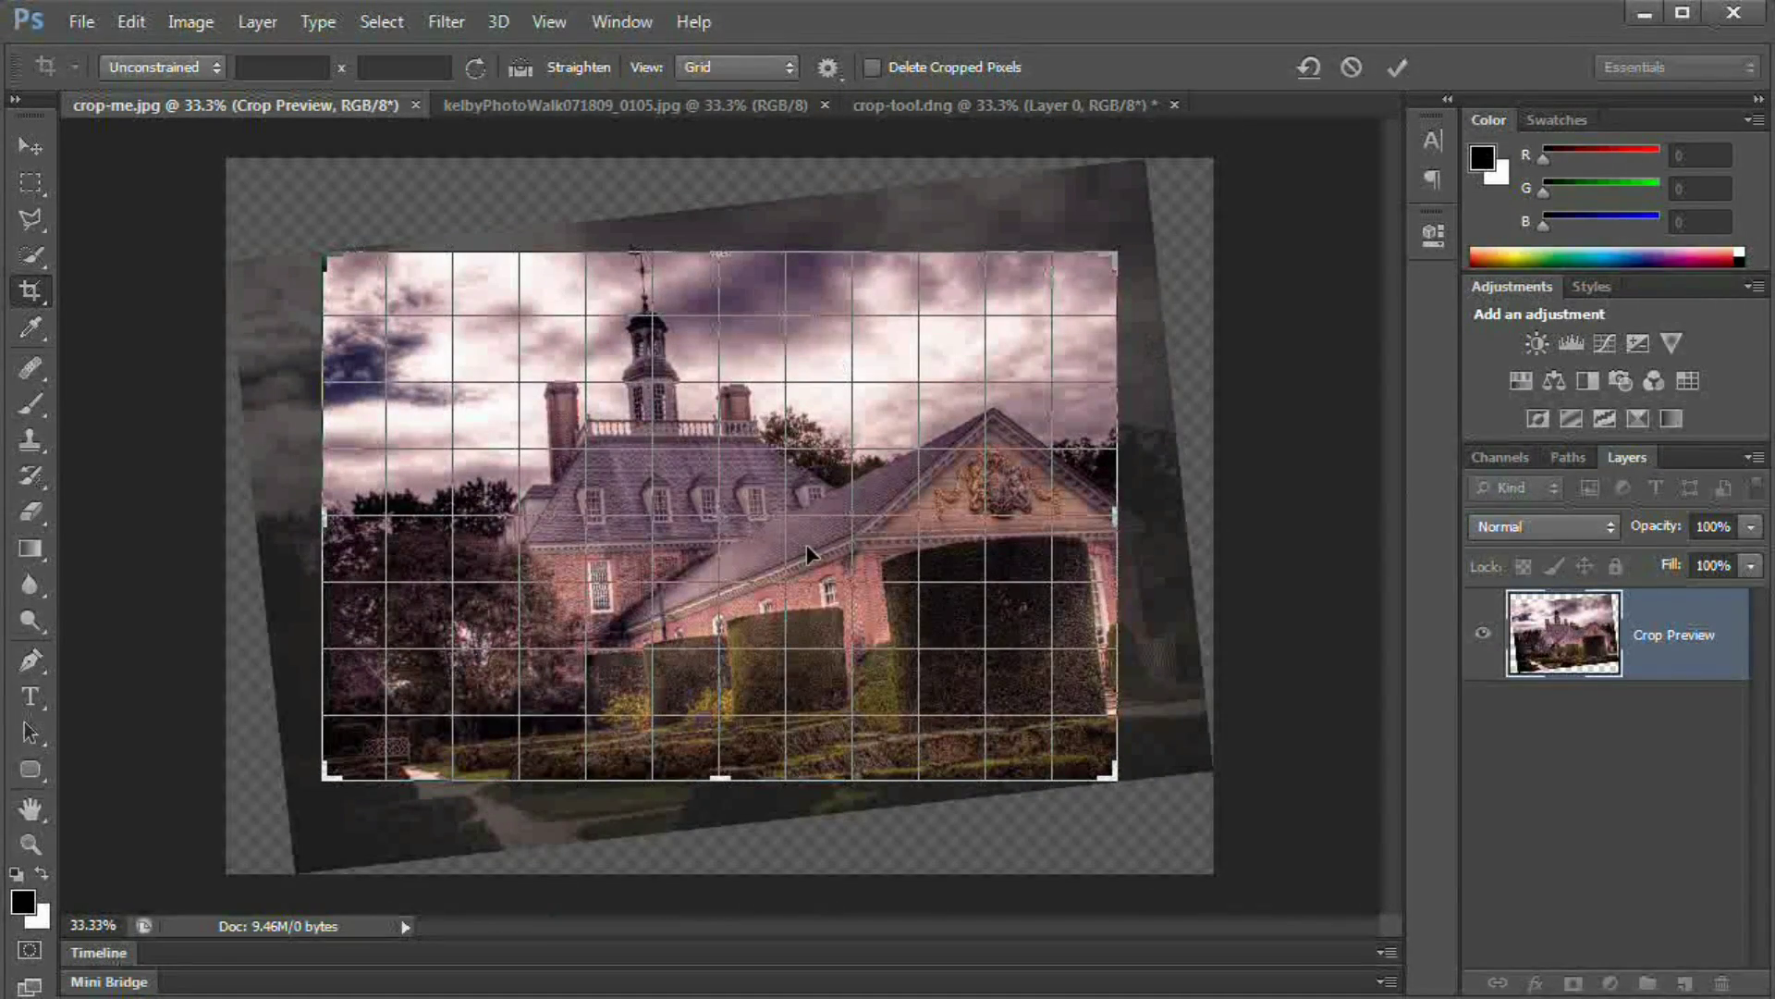
click(1394, 67)
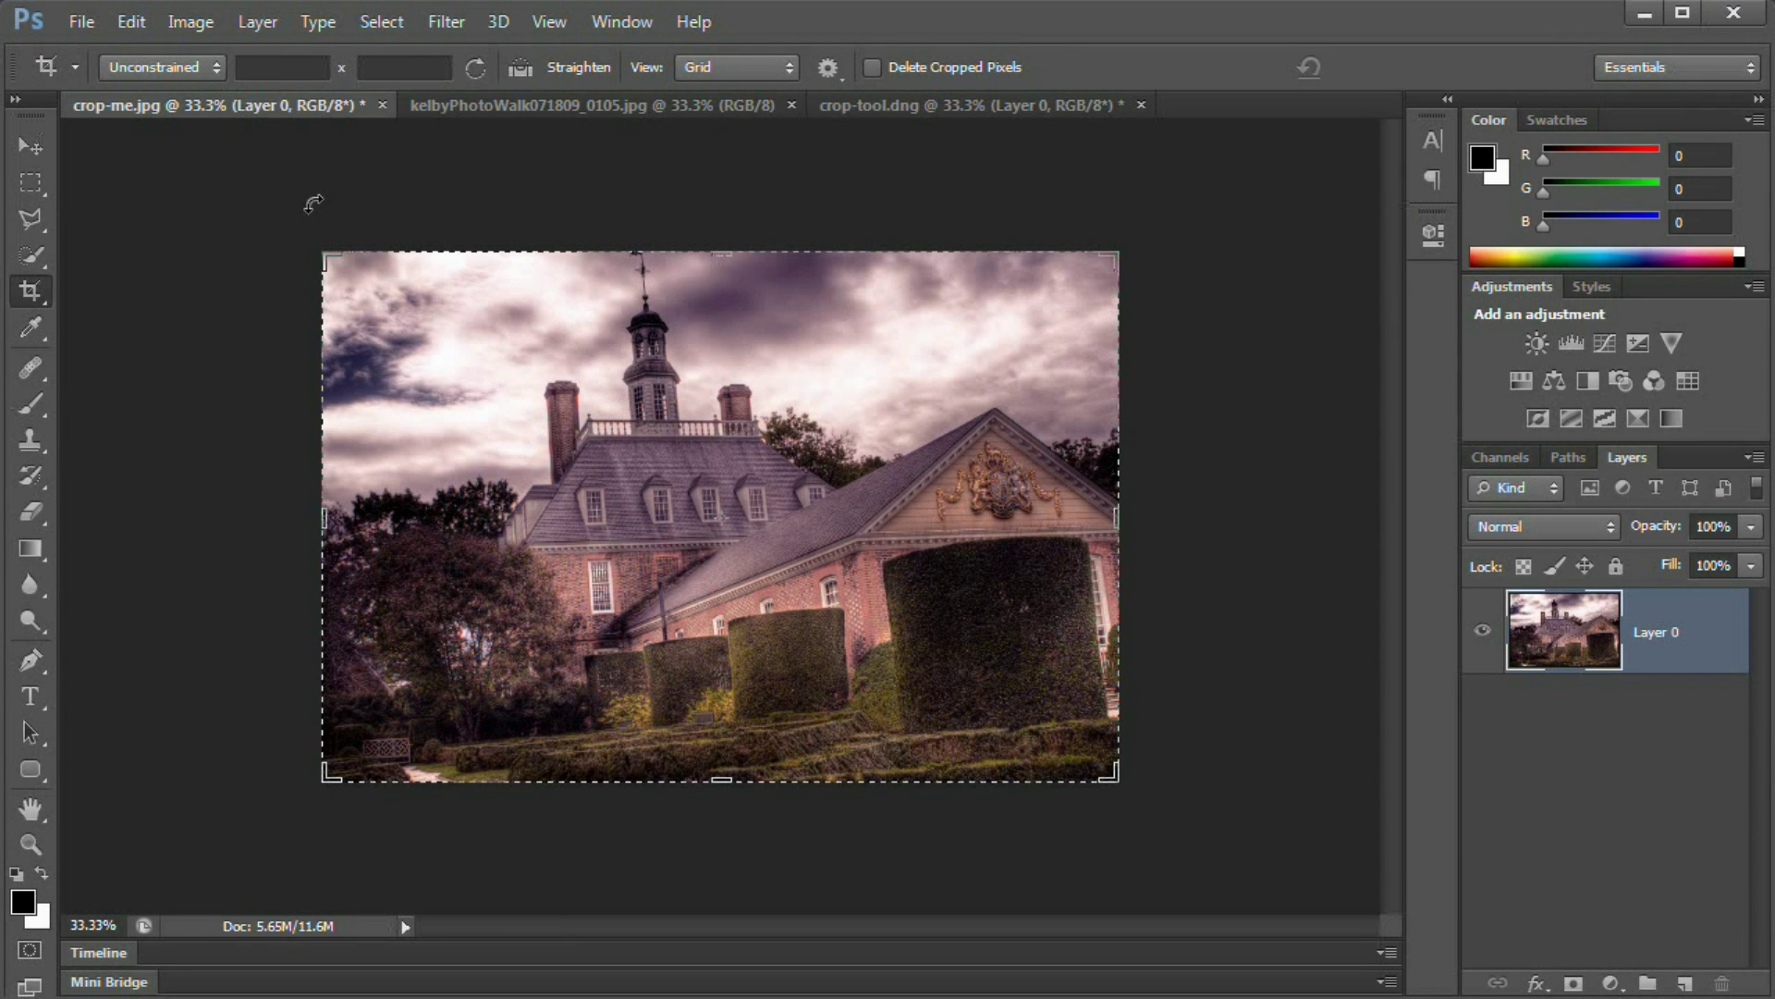
click(215, 66)
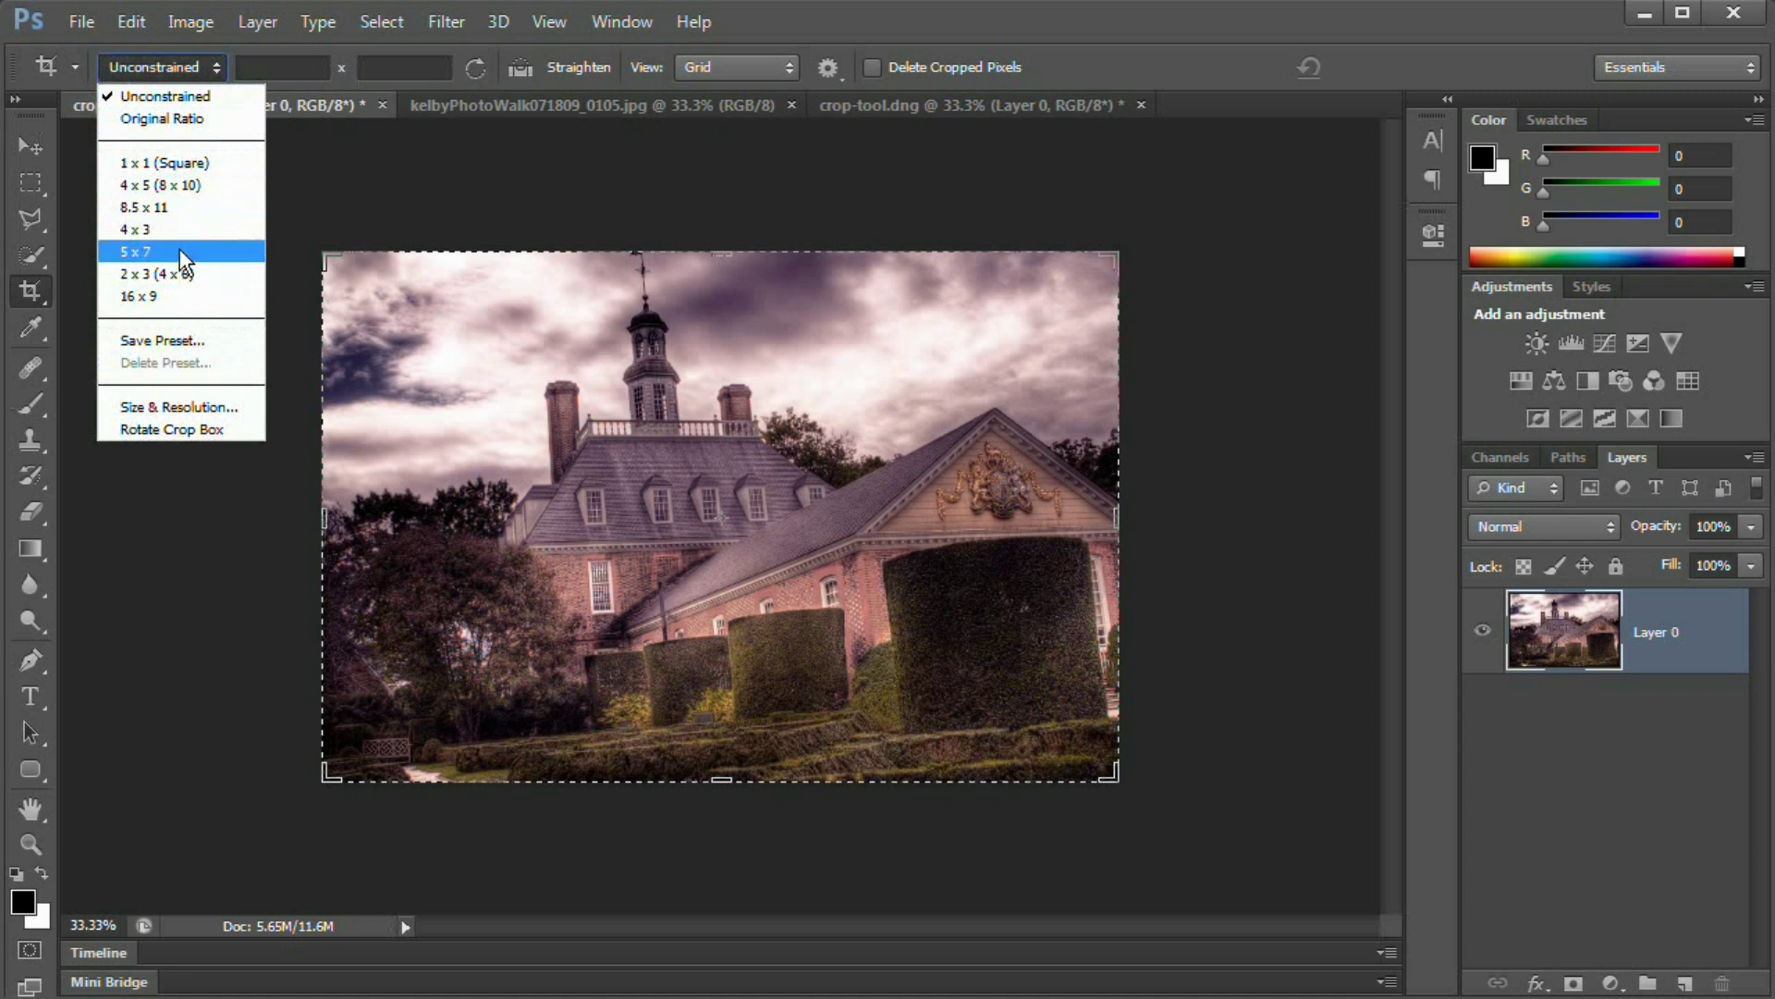
click(180, 93)
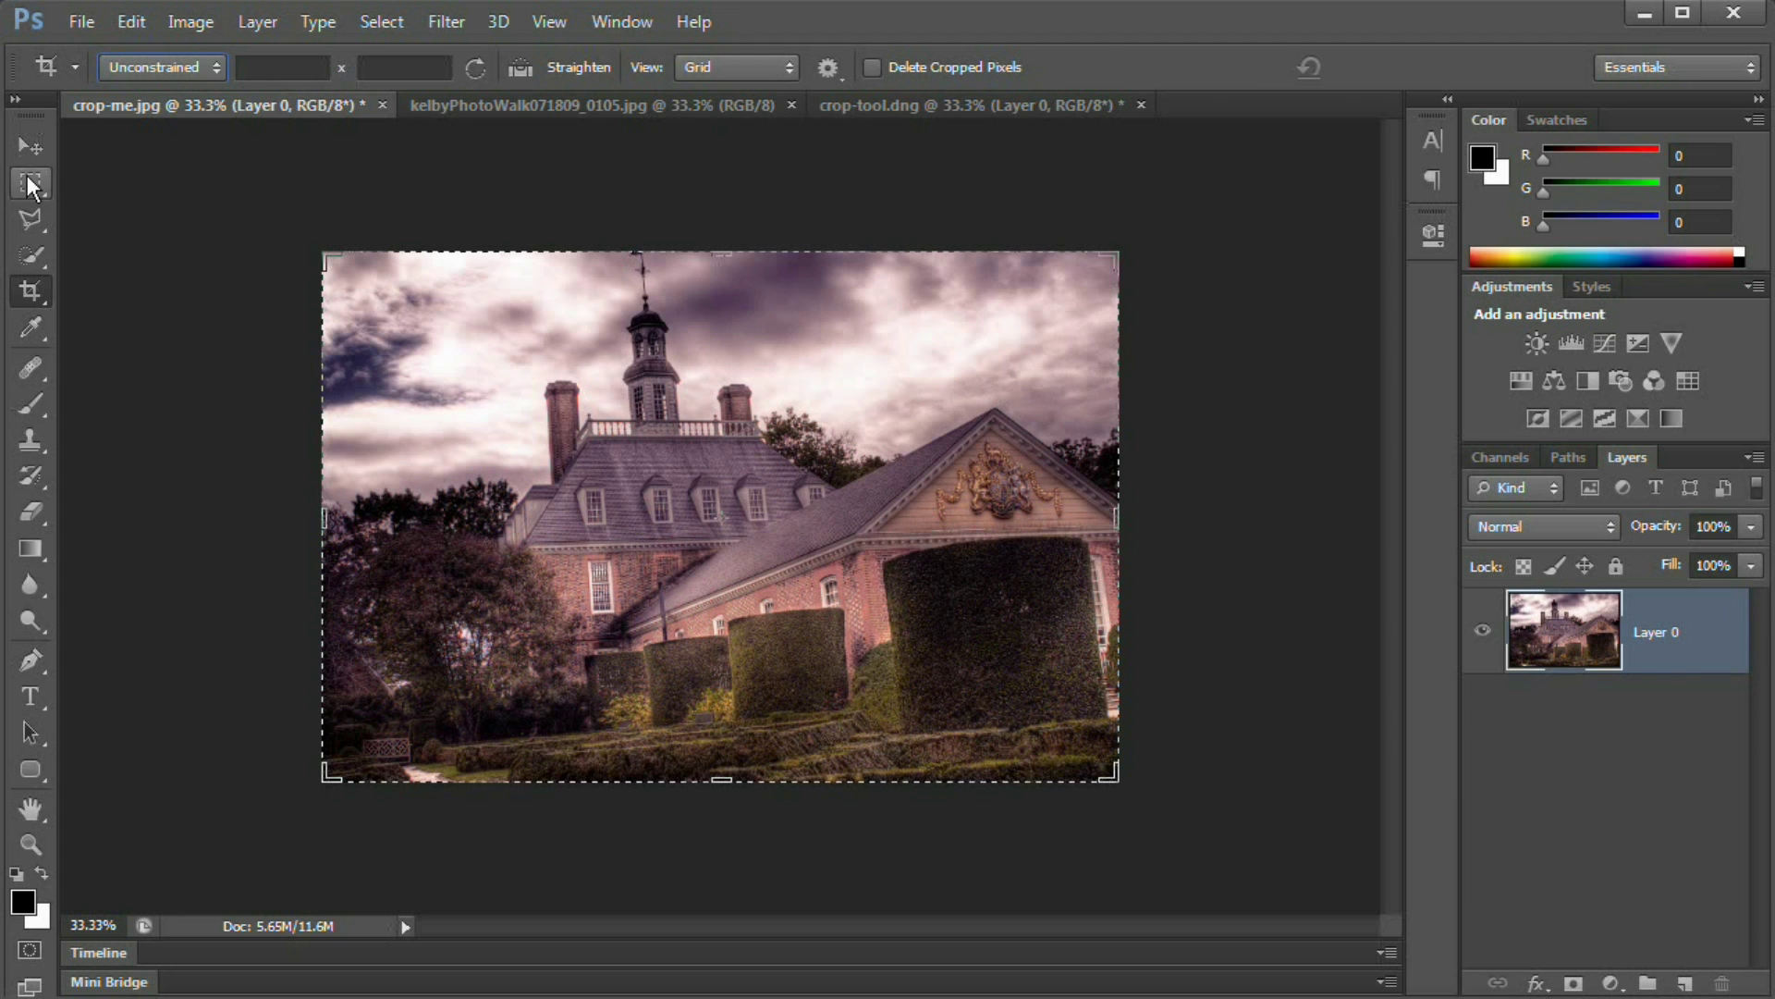
- Set the Rectangular Marquee tool's Style to Fixed Size
drag(27, 179, 69, 186)
click(125, 190)
click(617, 65)
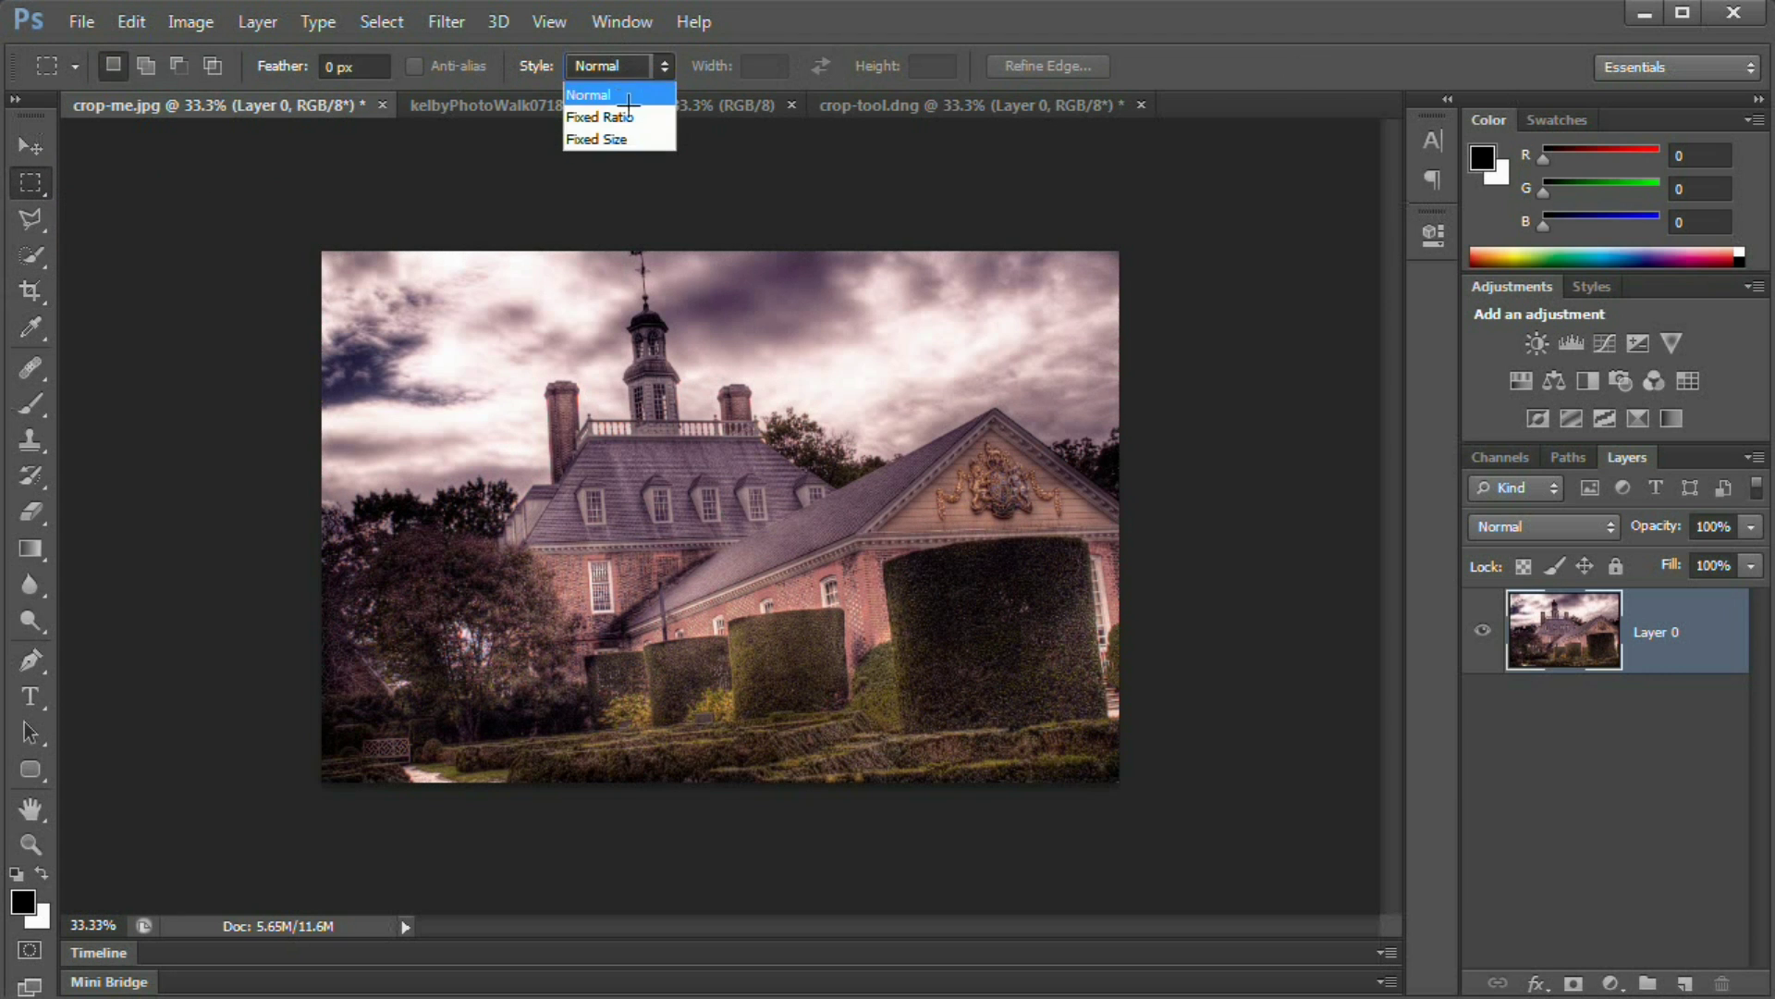
click(613, 143)
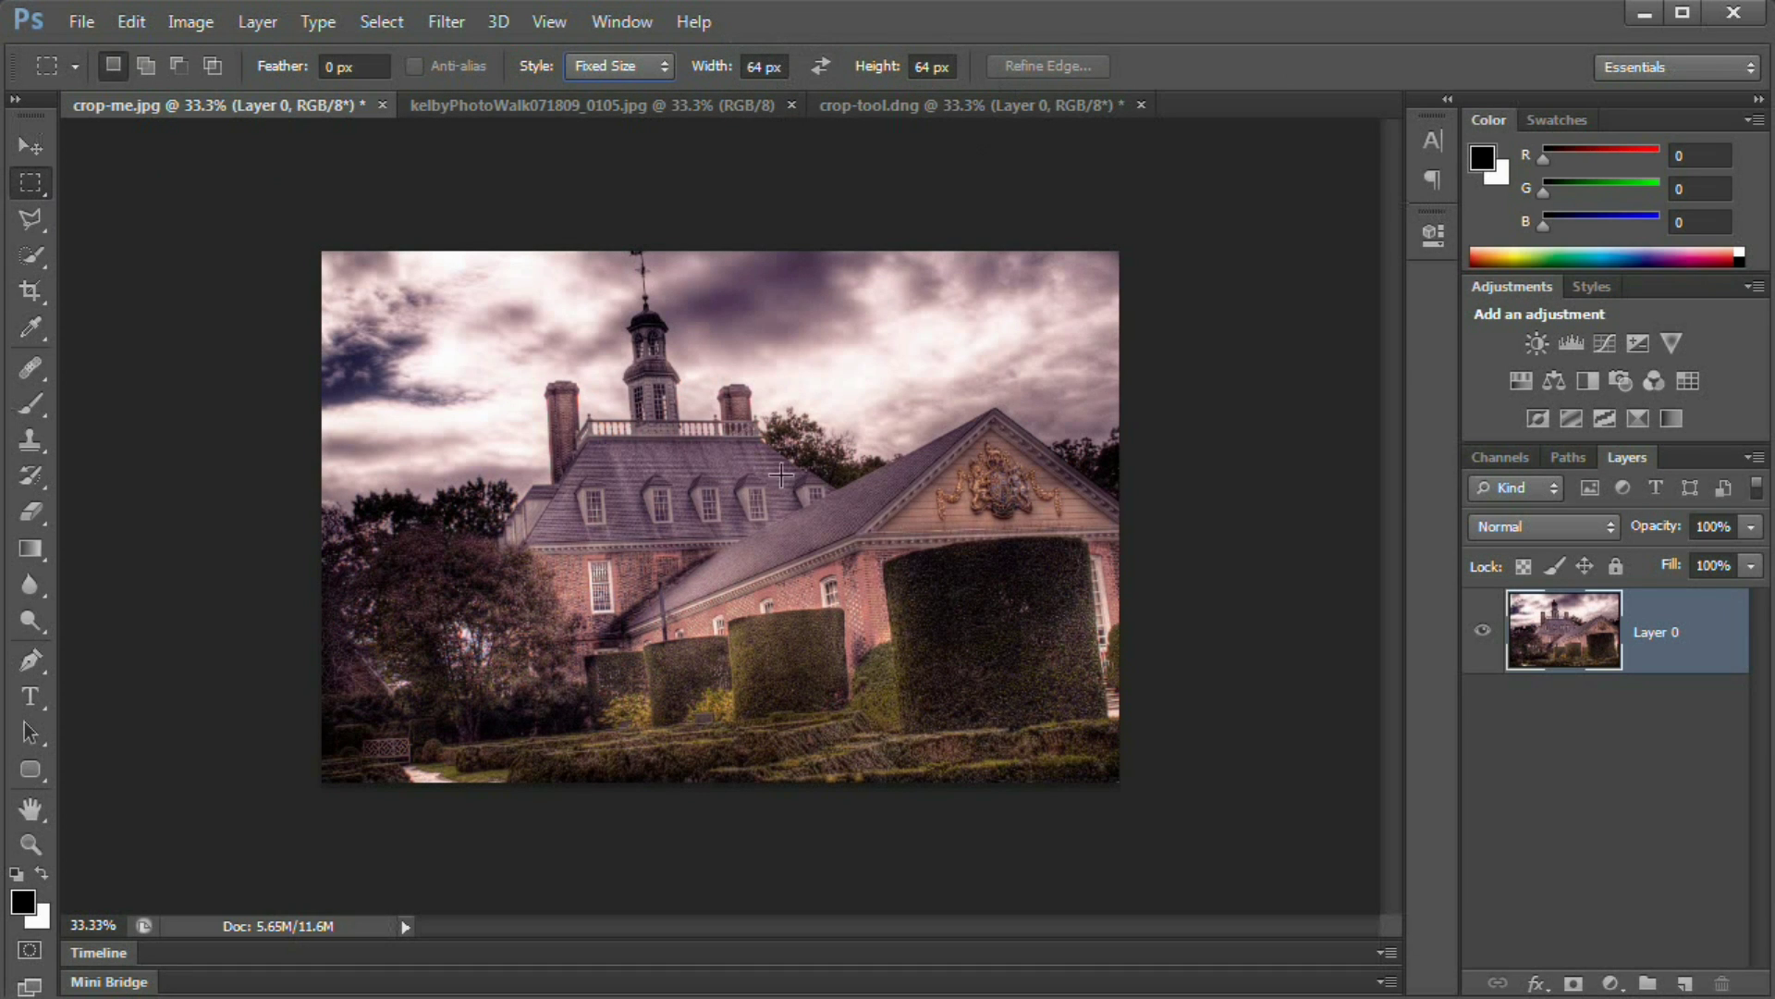
- Crop the house photo to the 4 x 5 (8 x 10) ratio and commit it
click(30, 291)
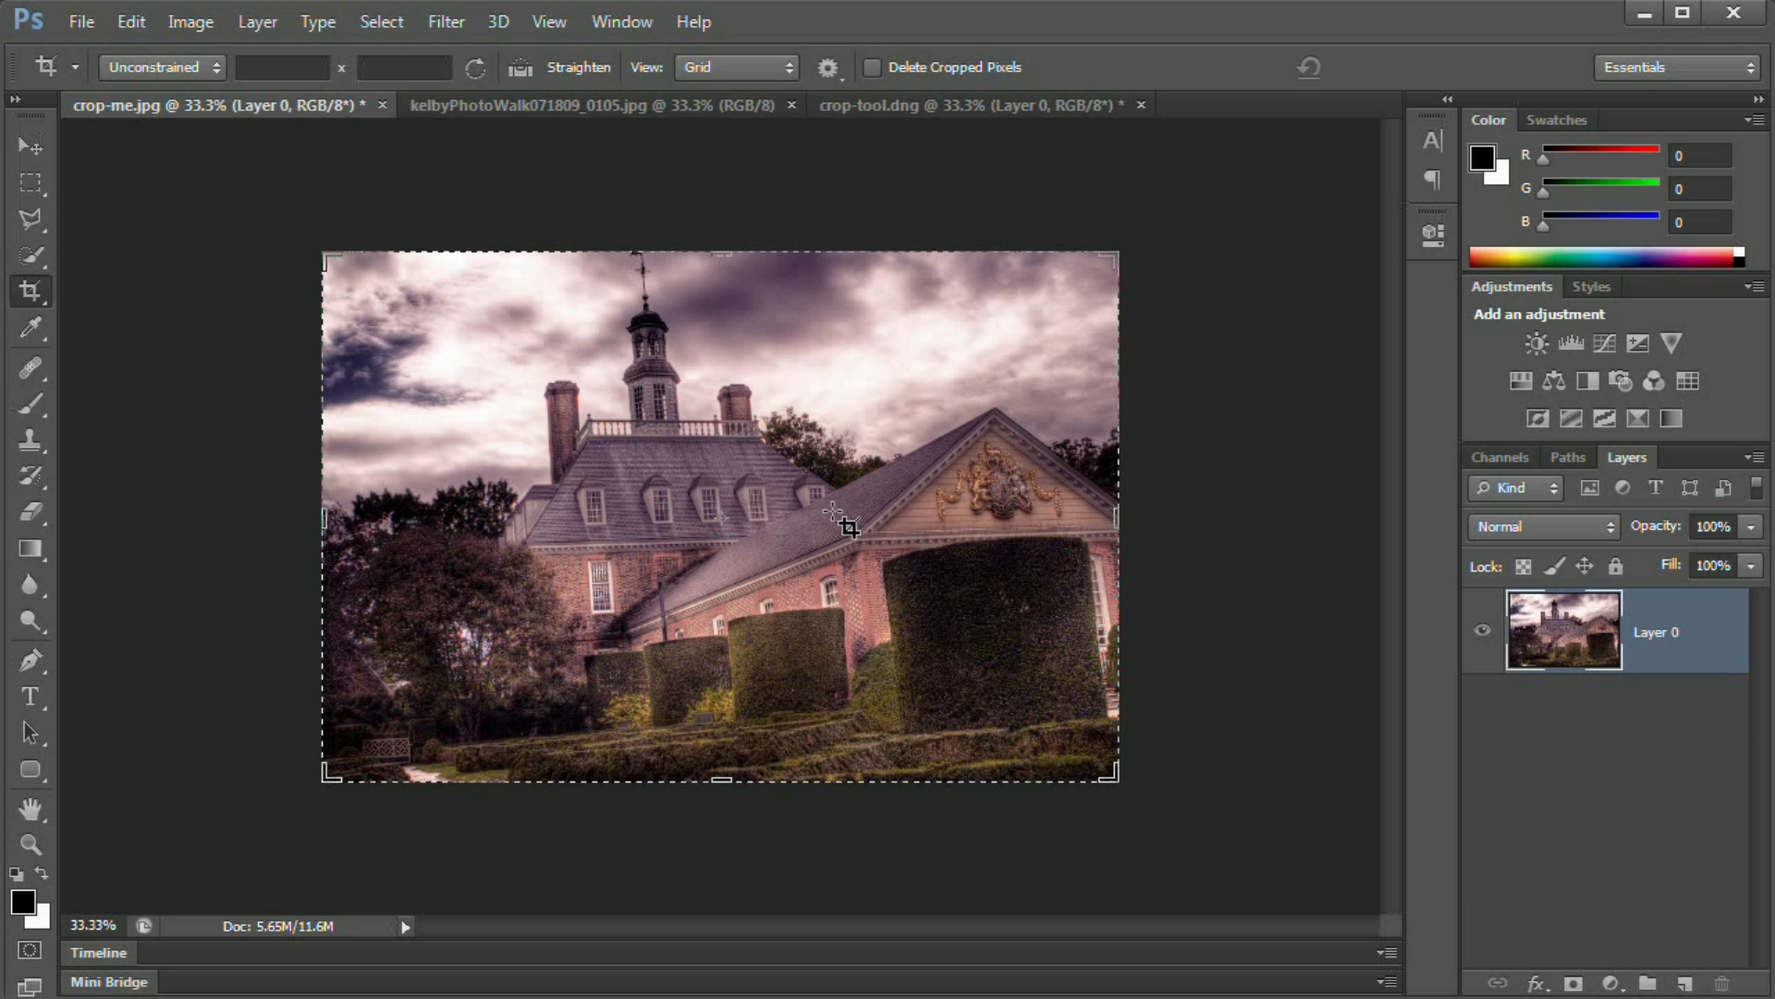
click(220, 68)
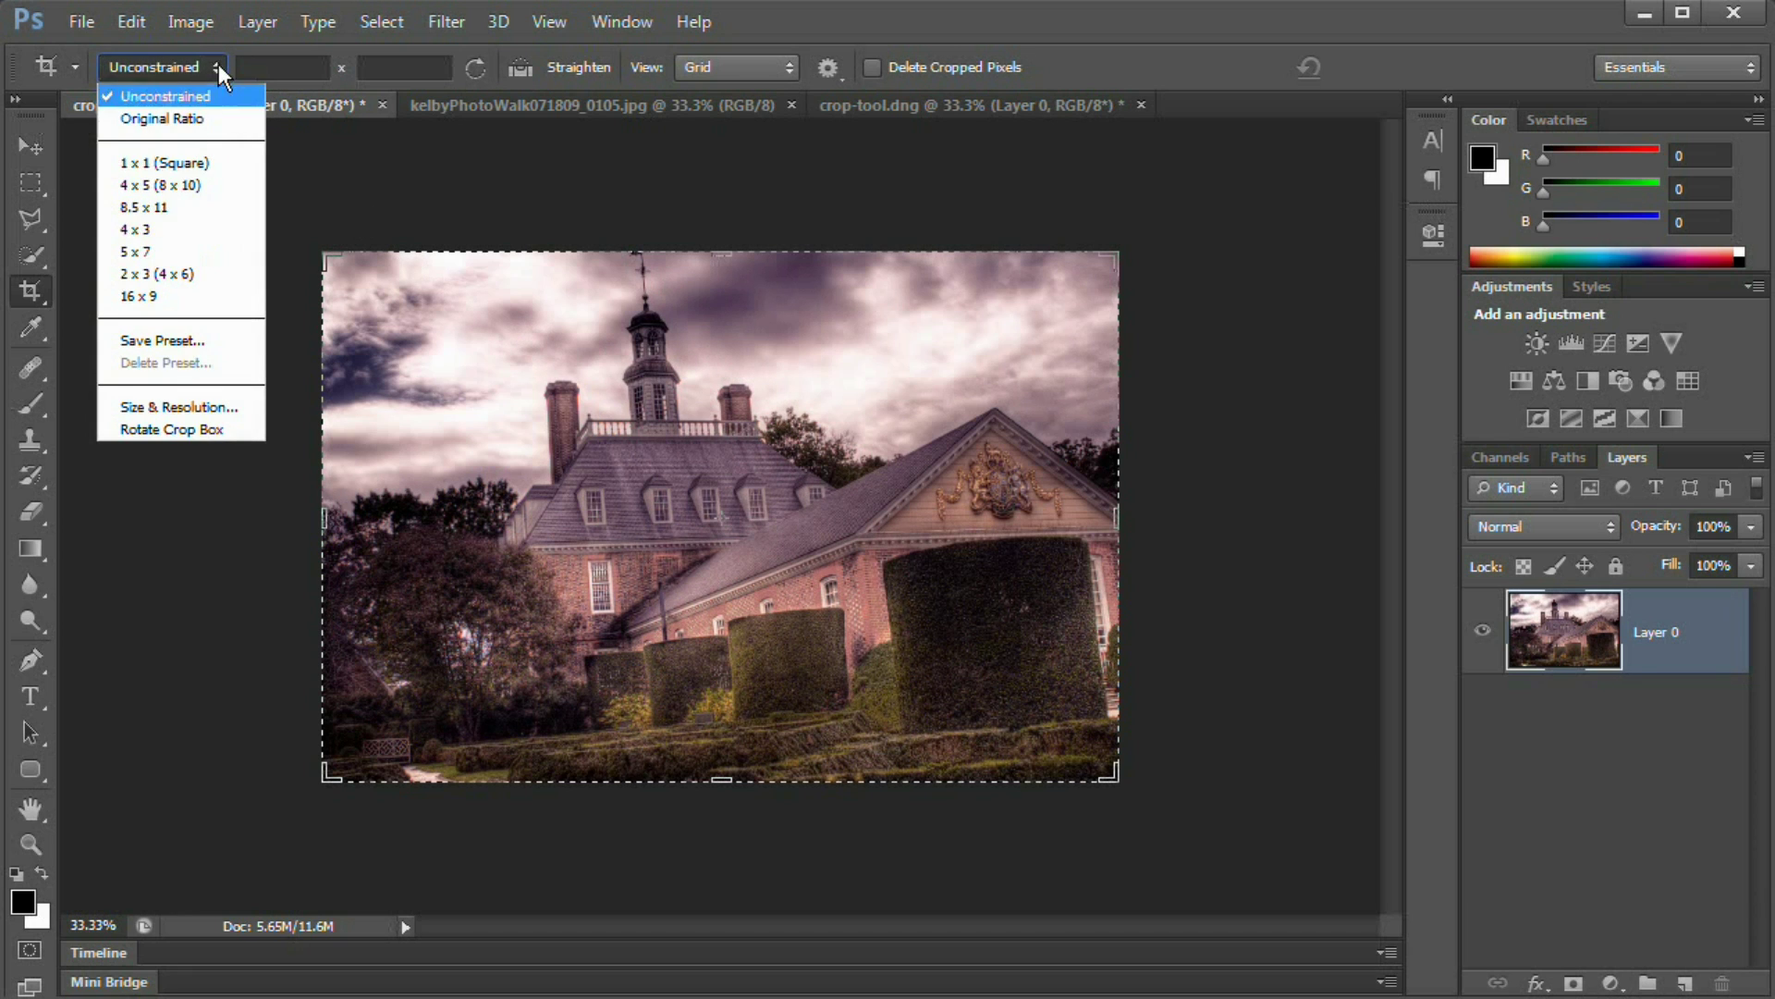
click(174, 185)
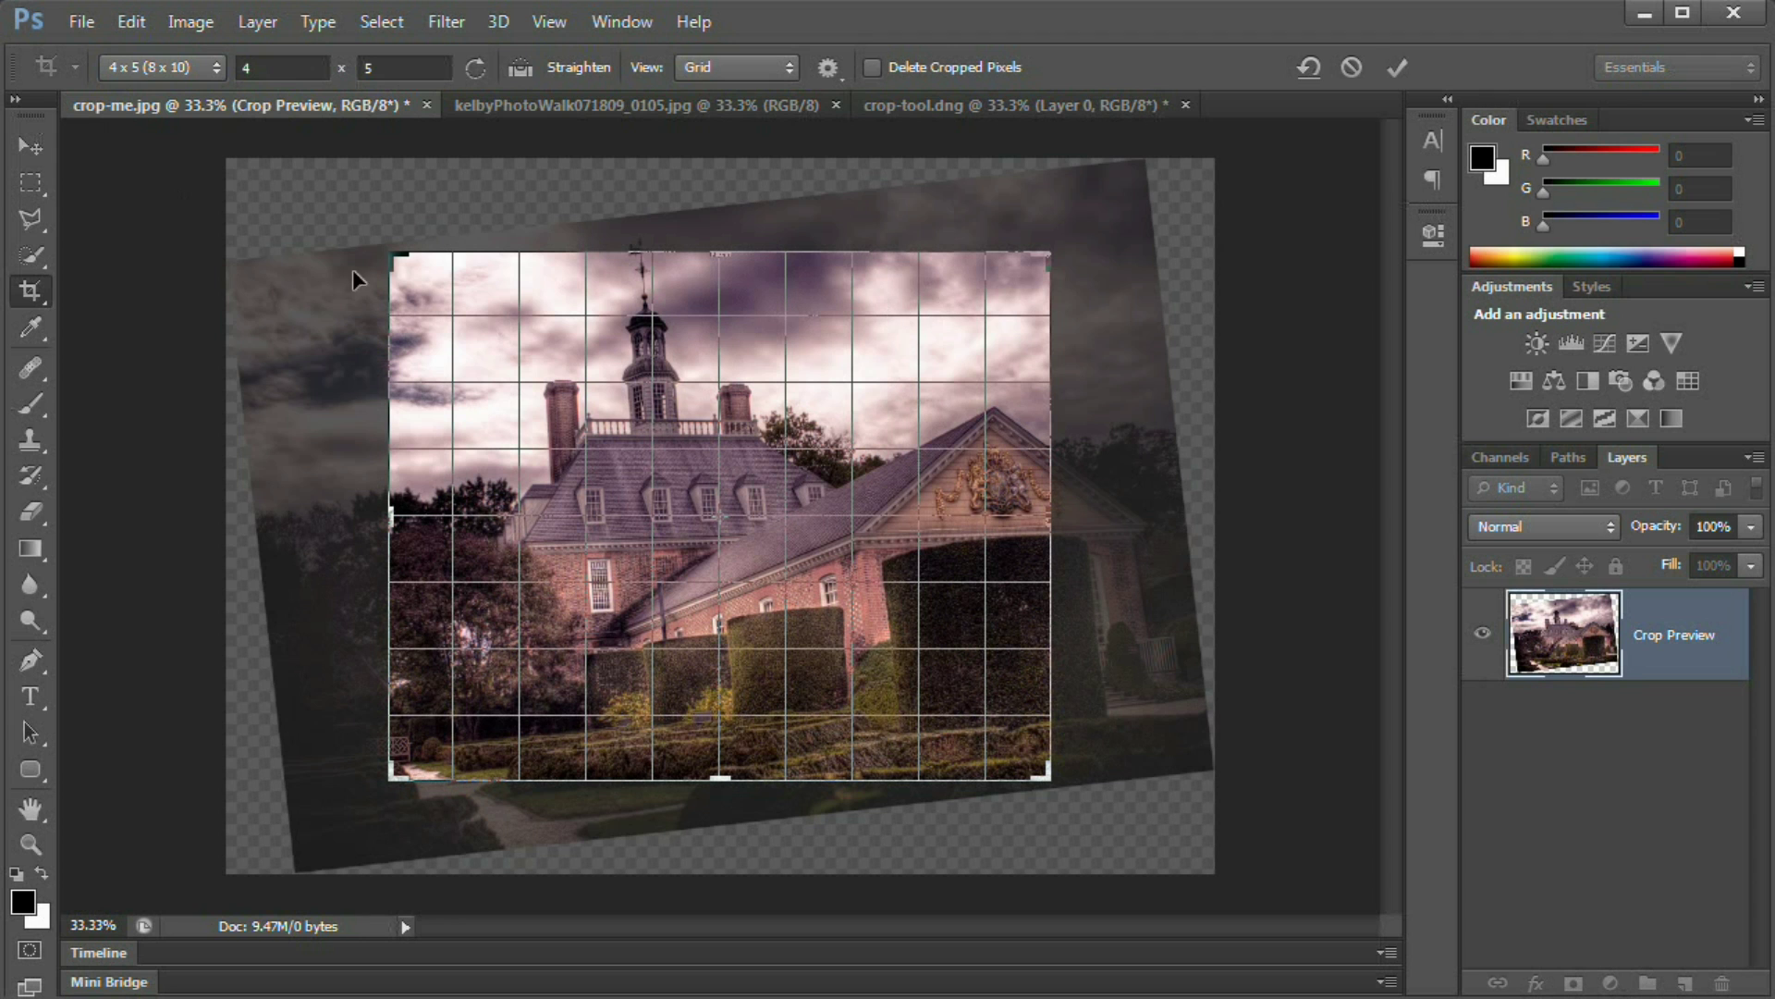
click(1398, 67)
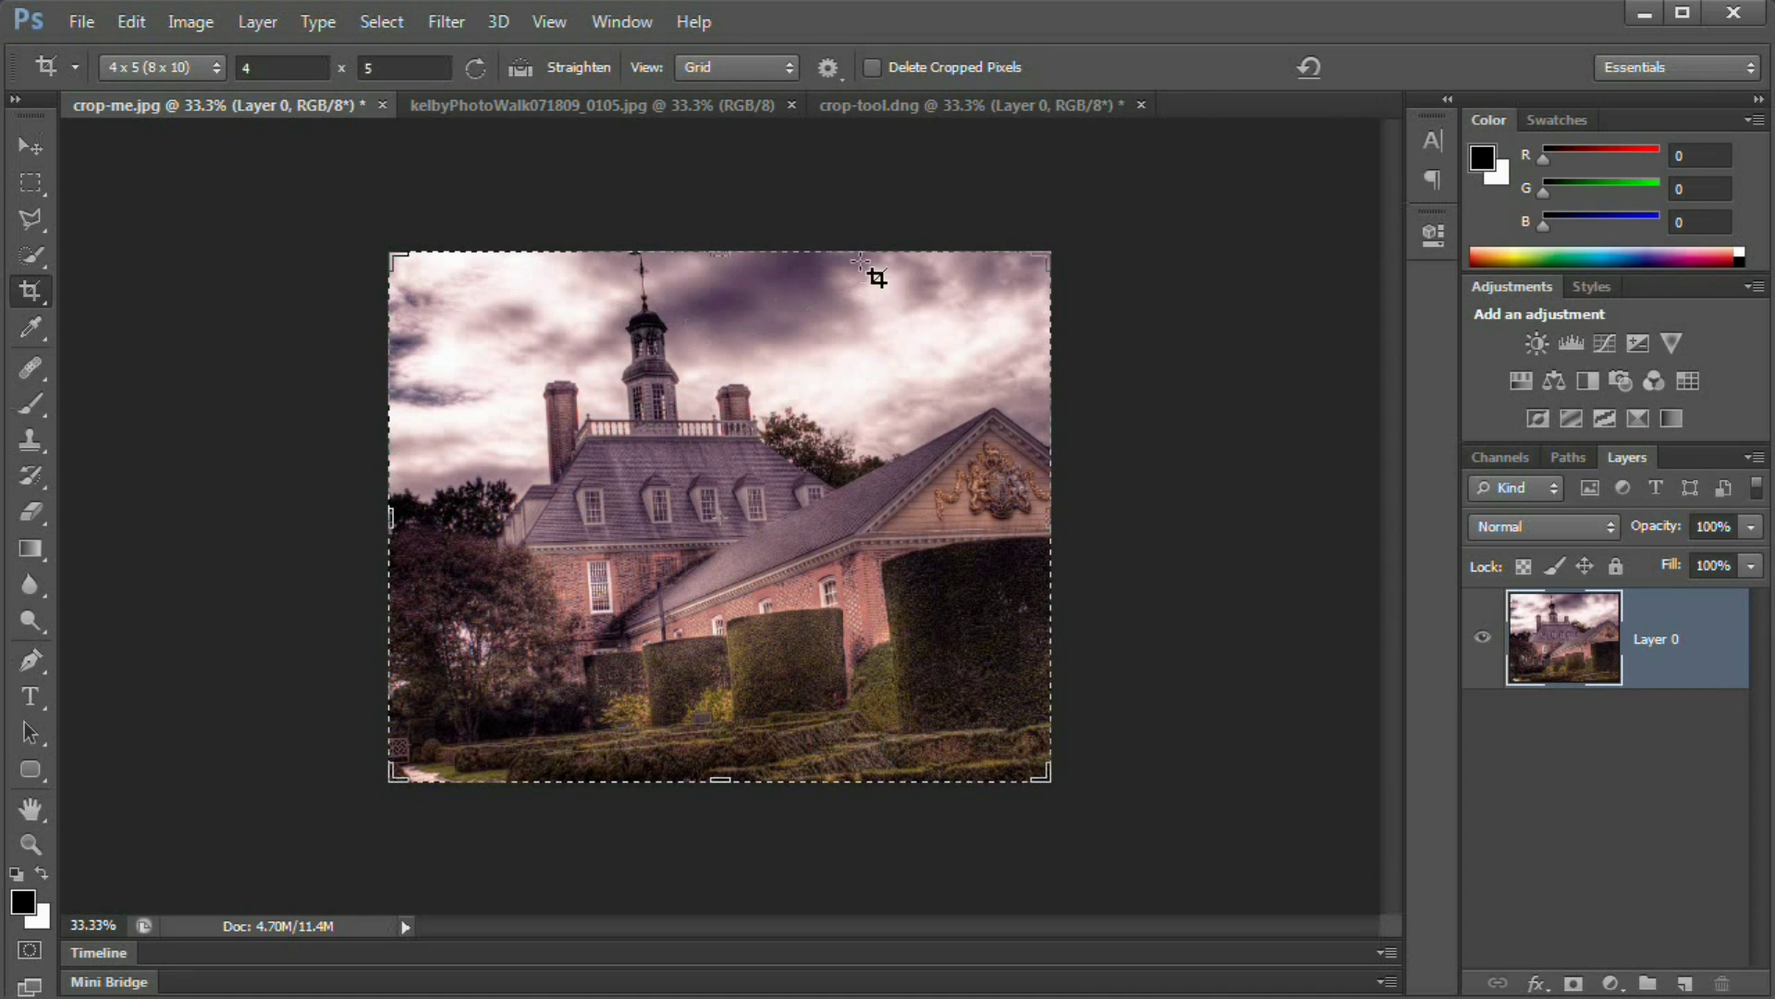
- Select the crop ratio width and height fields in the options bar
click(209, 65)
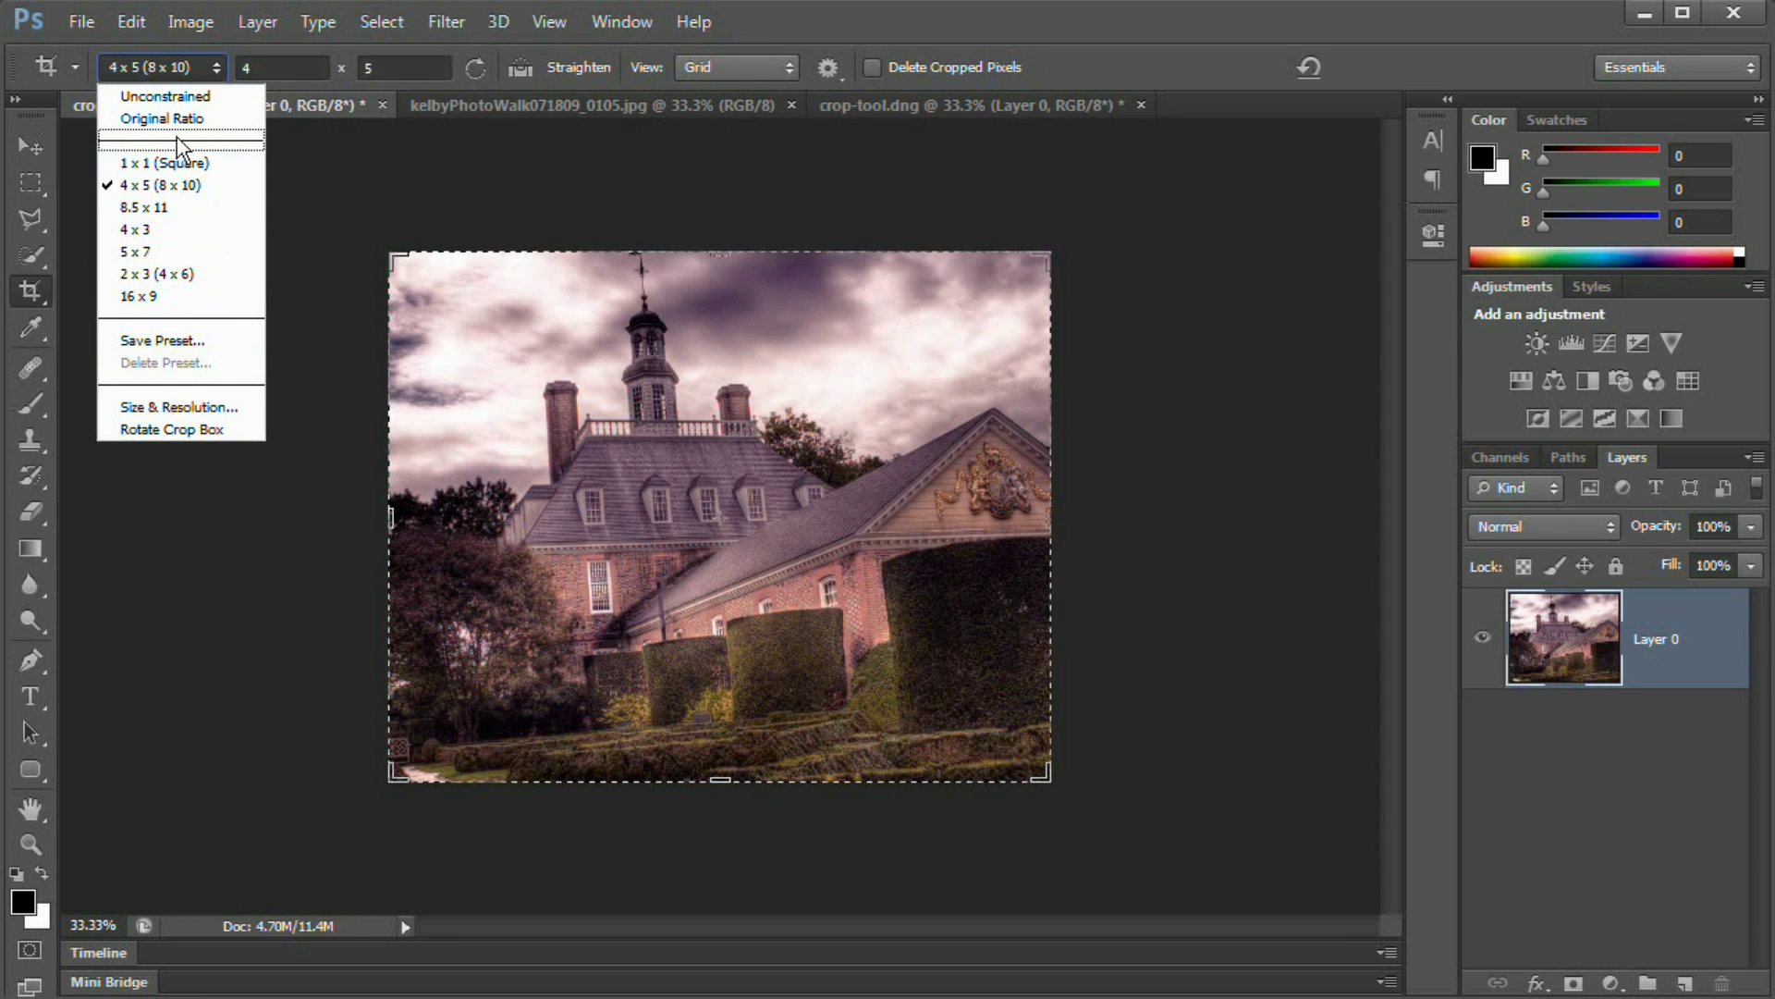
click(277, 67)
click(381, 67)
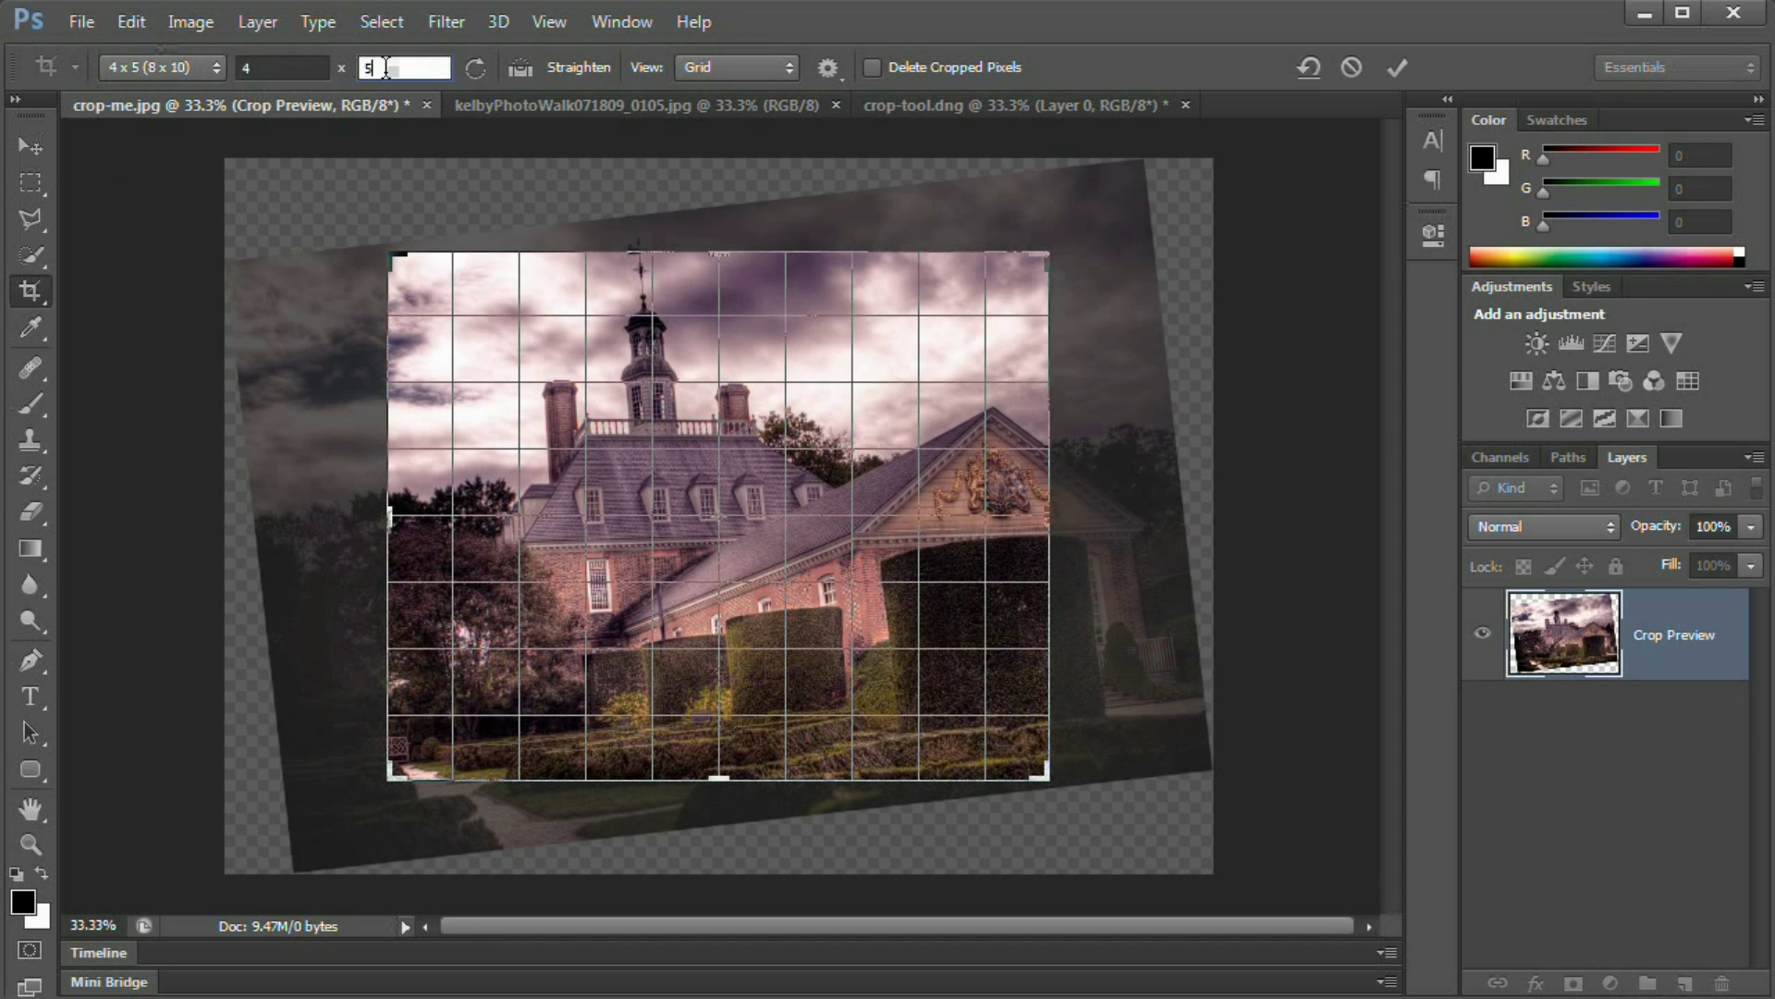
click(265, 70)
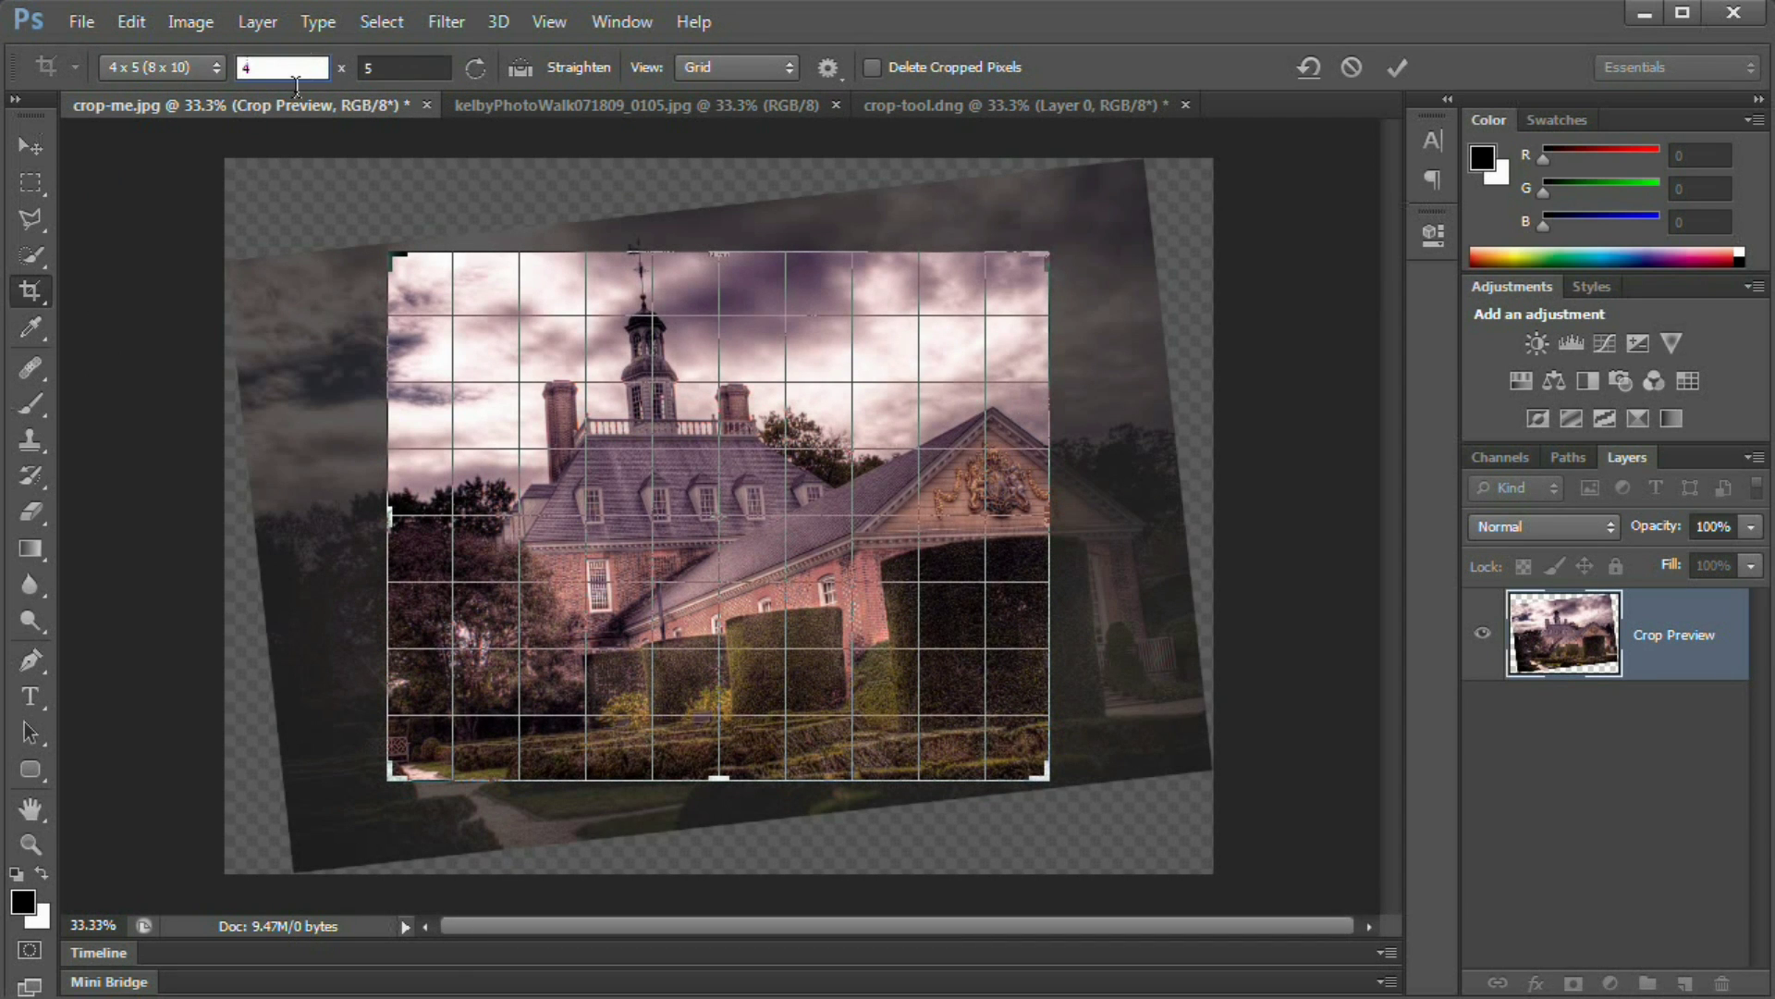
click(360, 68)
click(278, 74)
- Set the crop ratio back to Unconstrained and commit the rotated crop
click(222, 68)
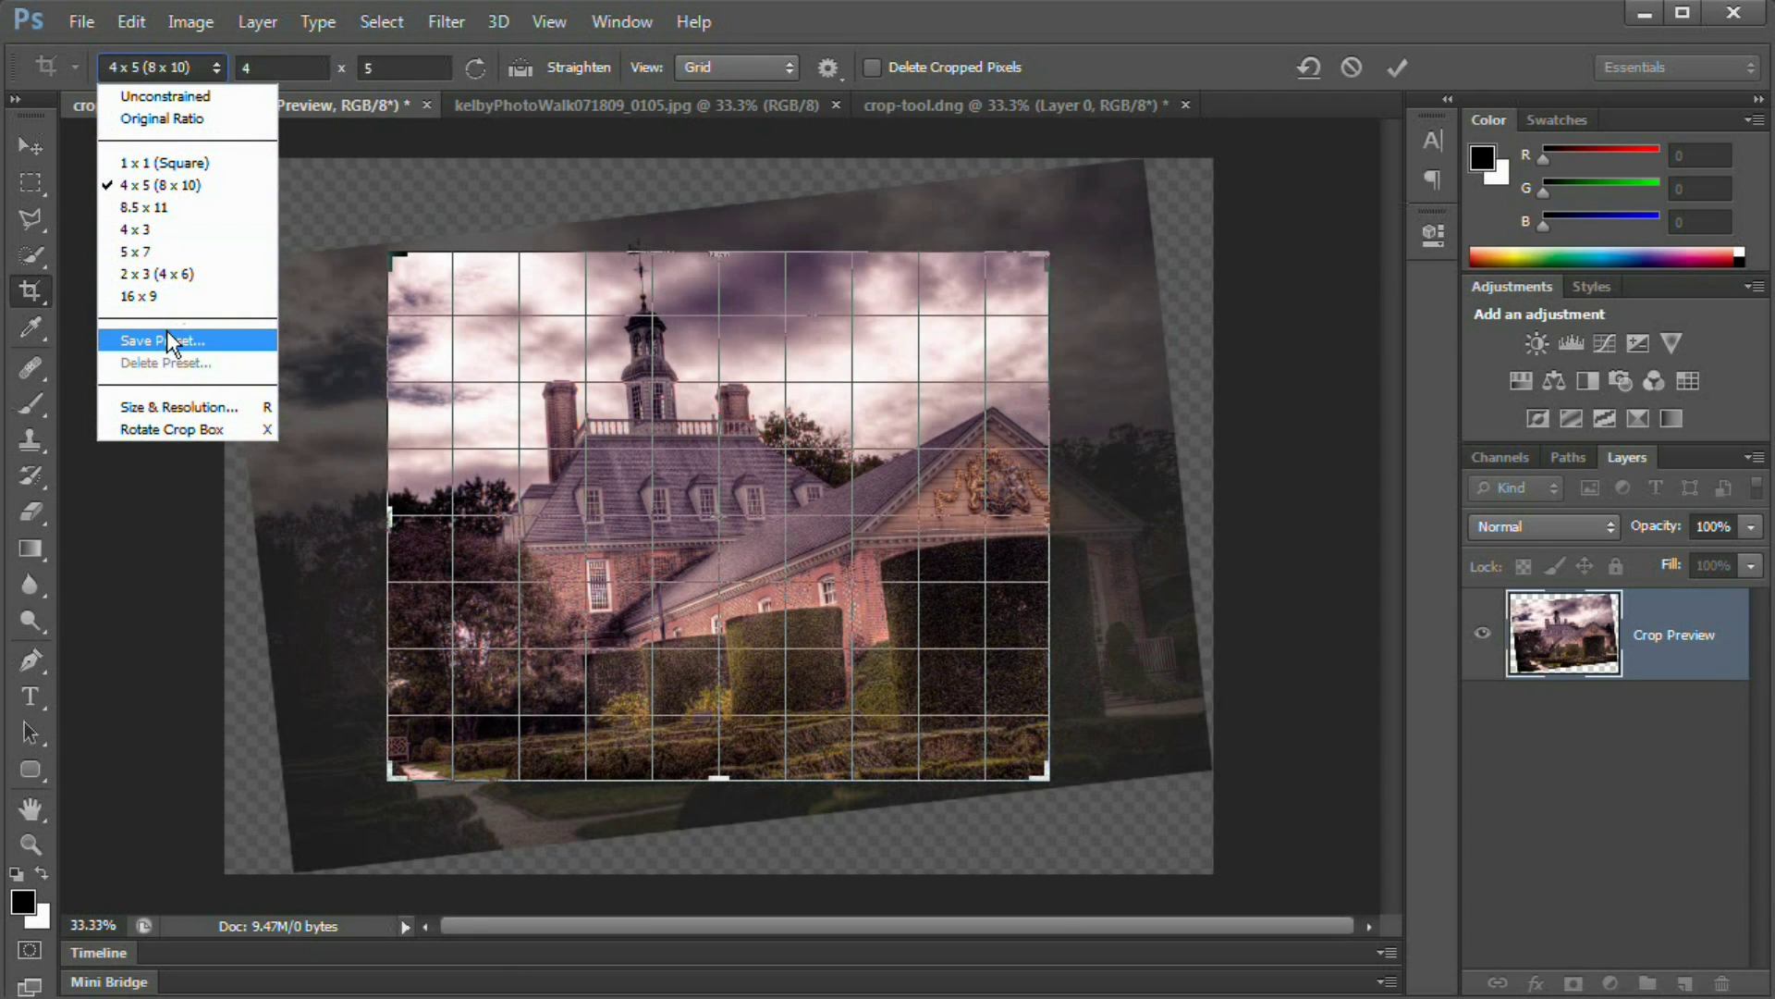
click(176, 98)
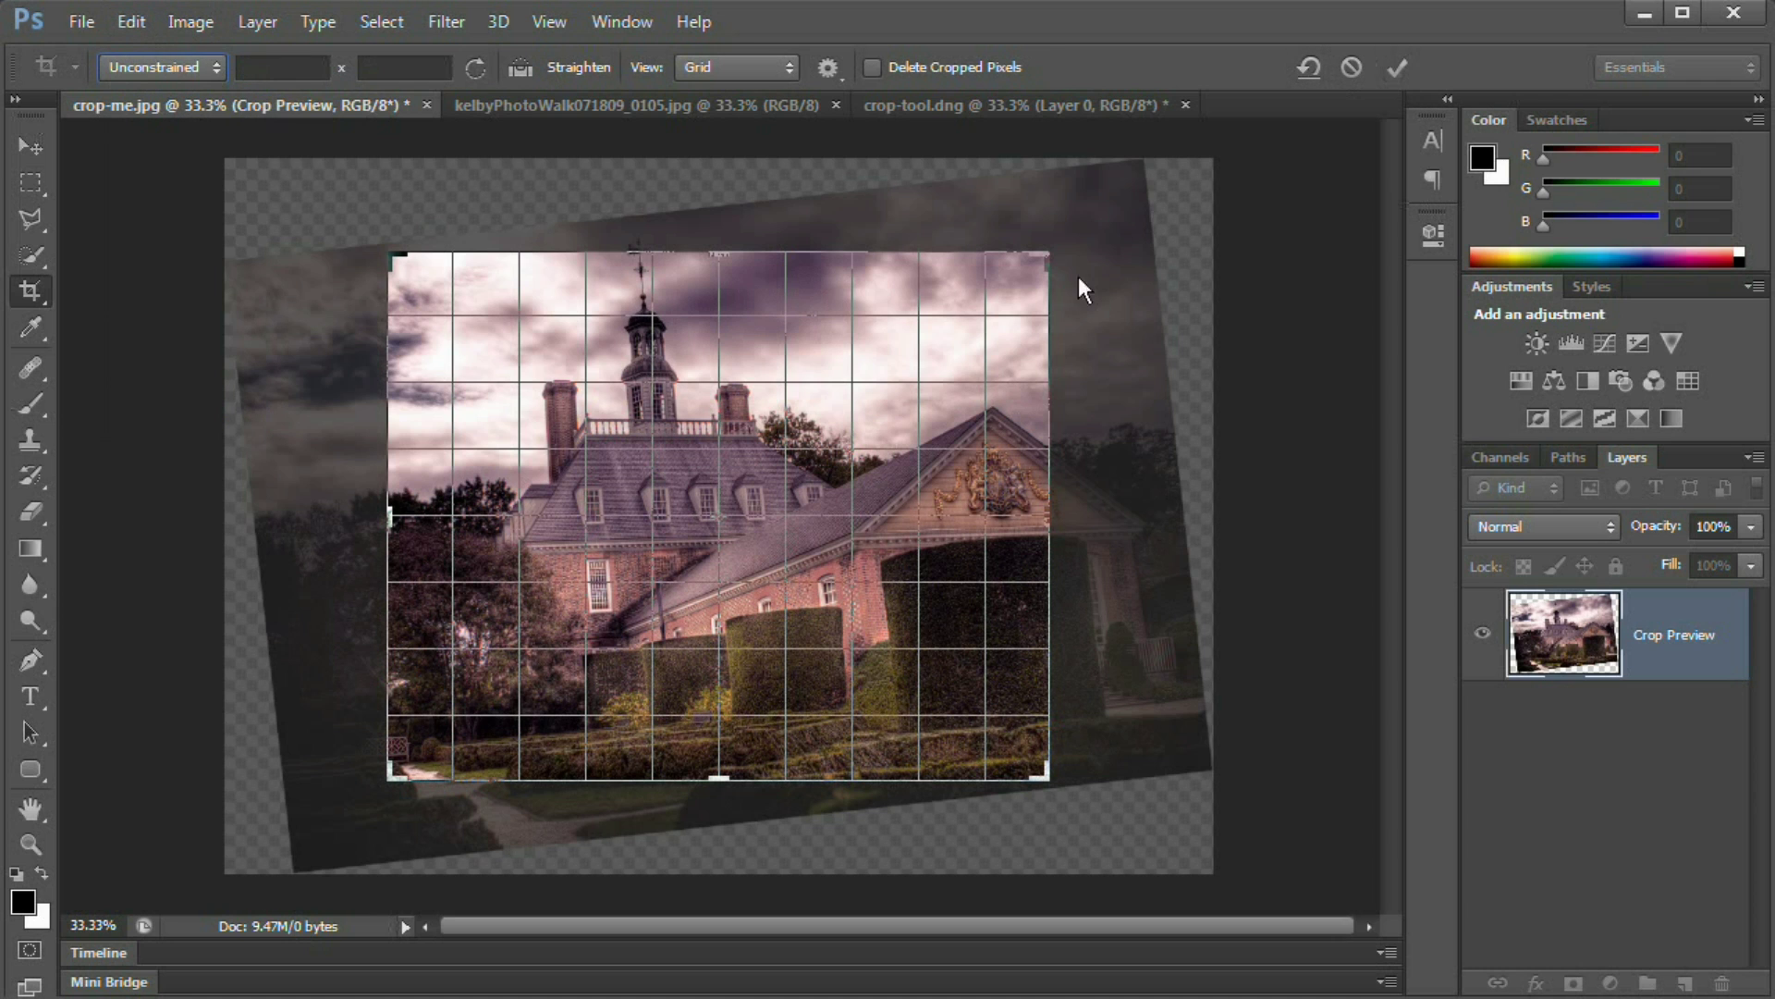
click(1395, 67)
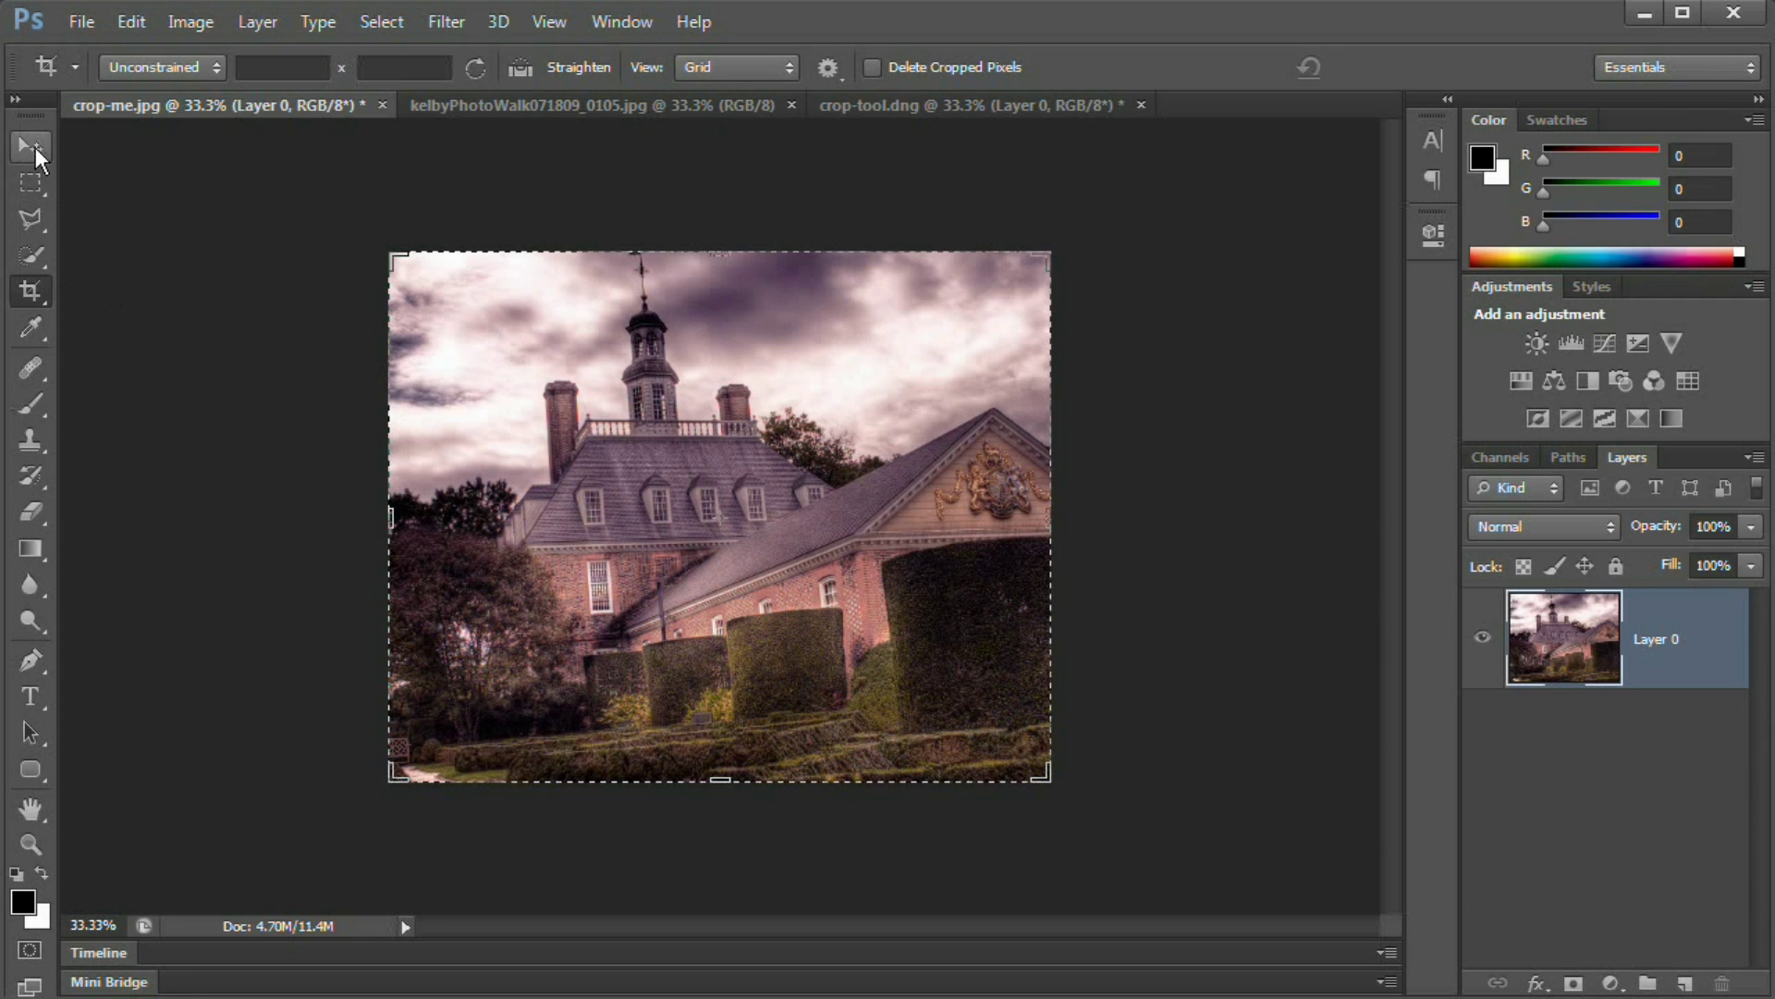
- Free Transform Layer 0 and scale it to 101.36% to show it extends past the canvas
click(130, 22)
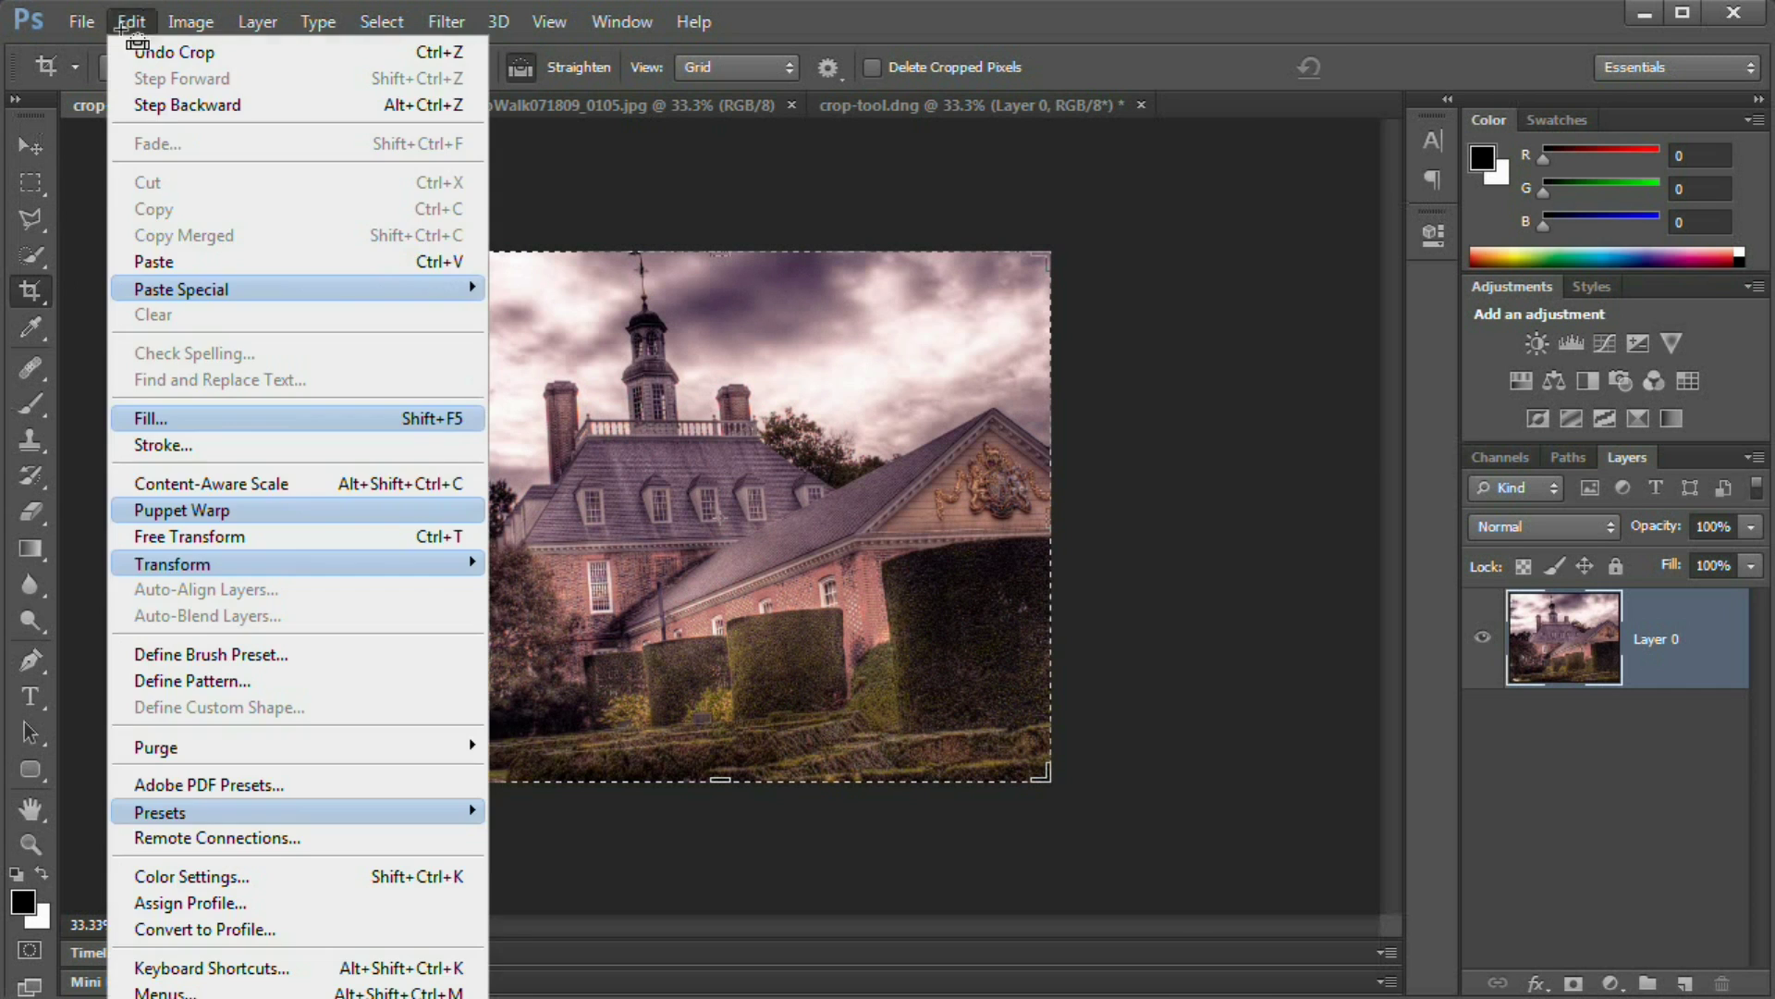
click(412, 537)
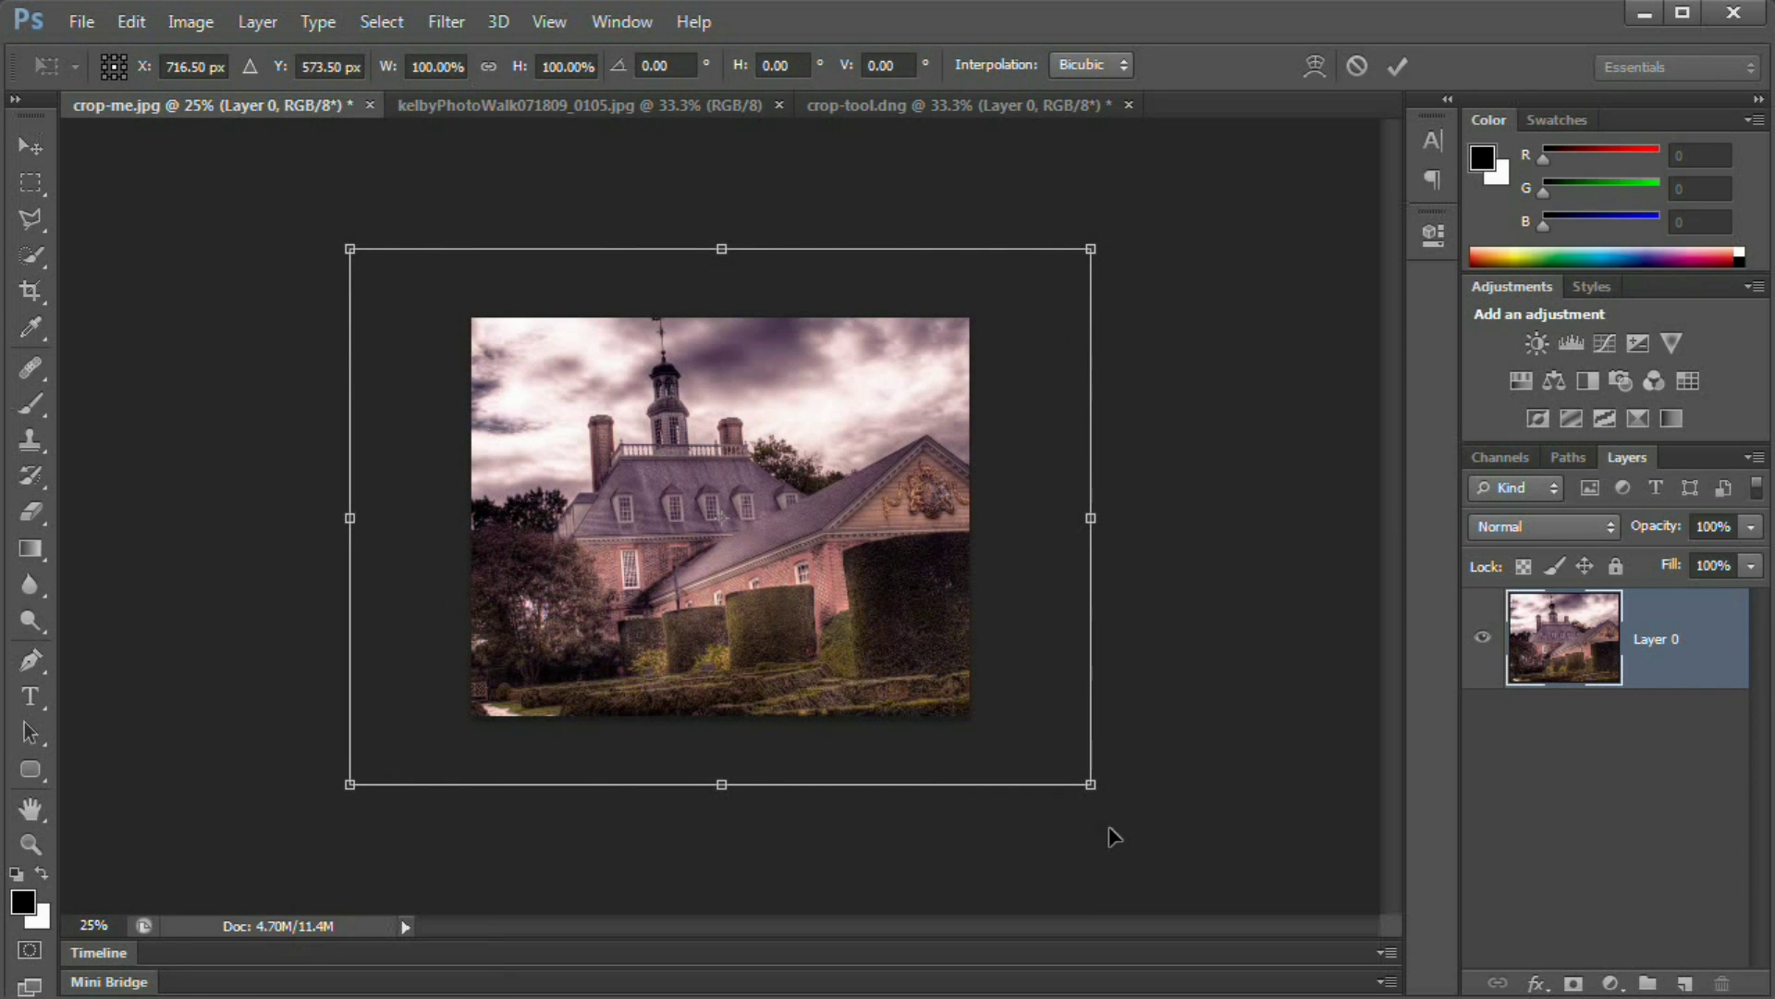
drag(1063, 763, 1091, 816)
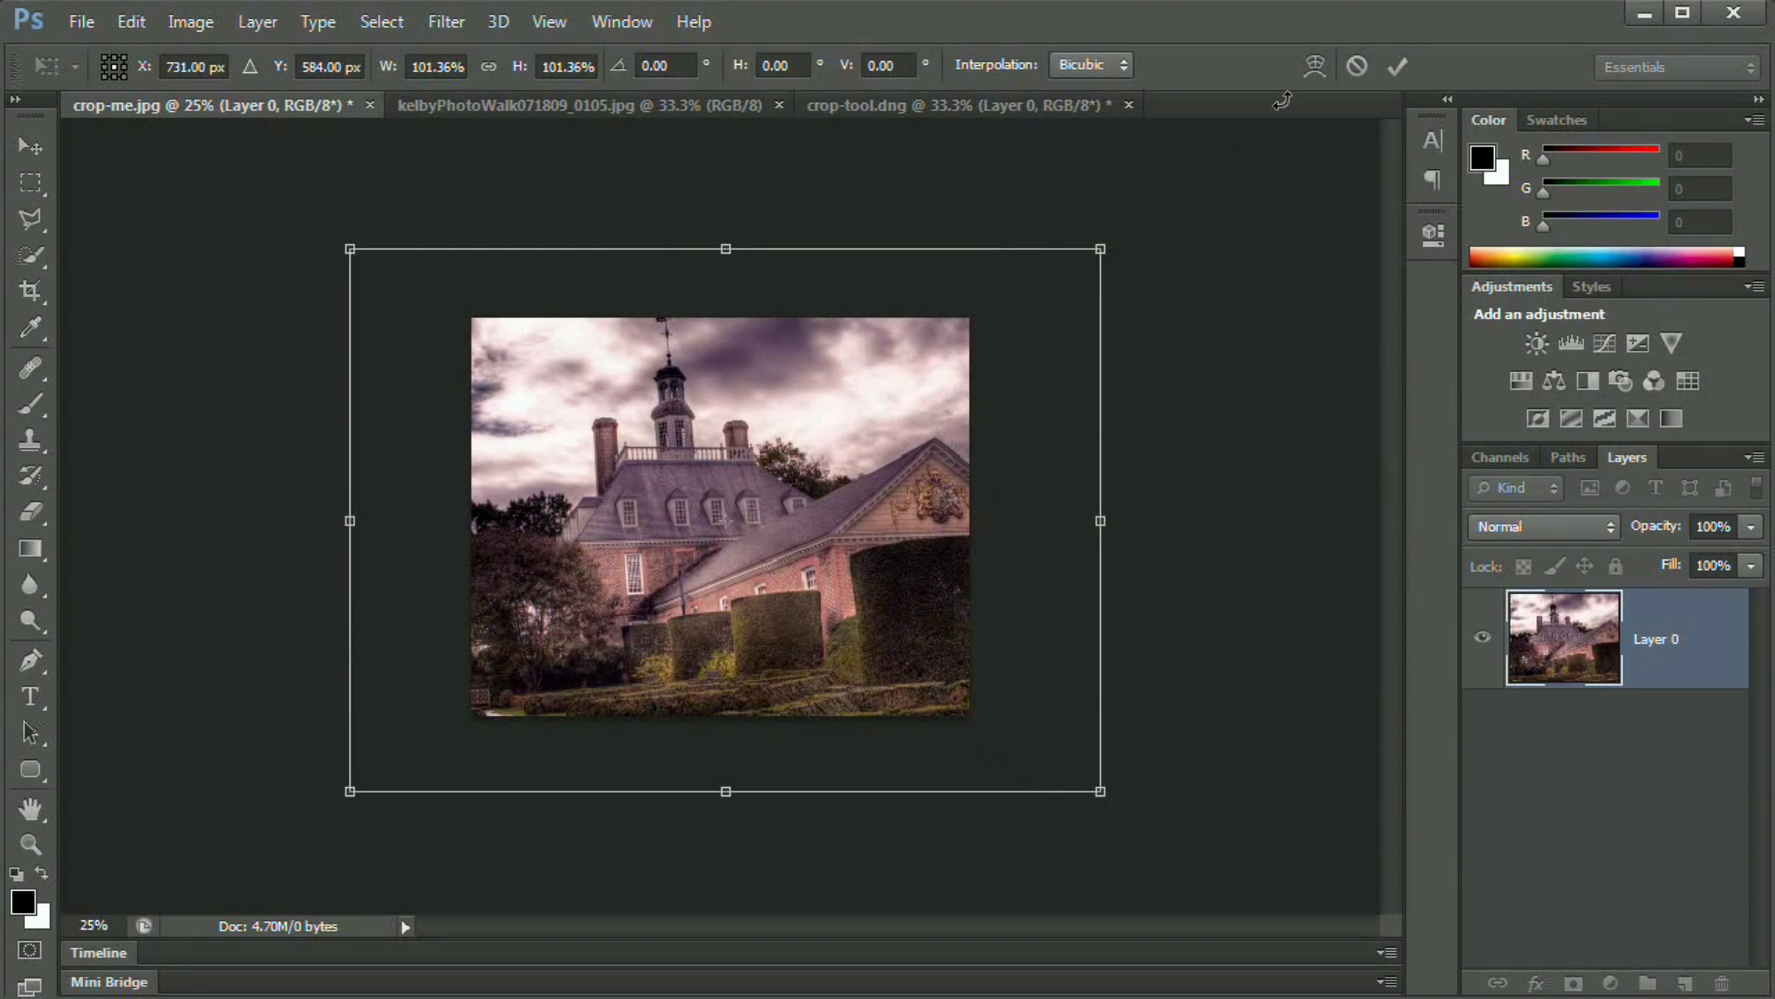
- Cancel the transform, recrop the mansion photo with a slight rotation, and zoom in
click(1356, 66)
key(c)
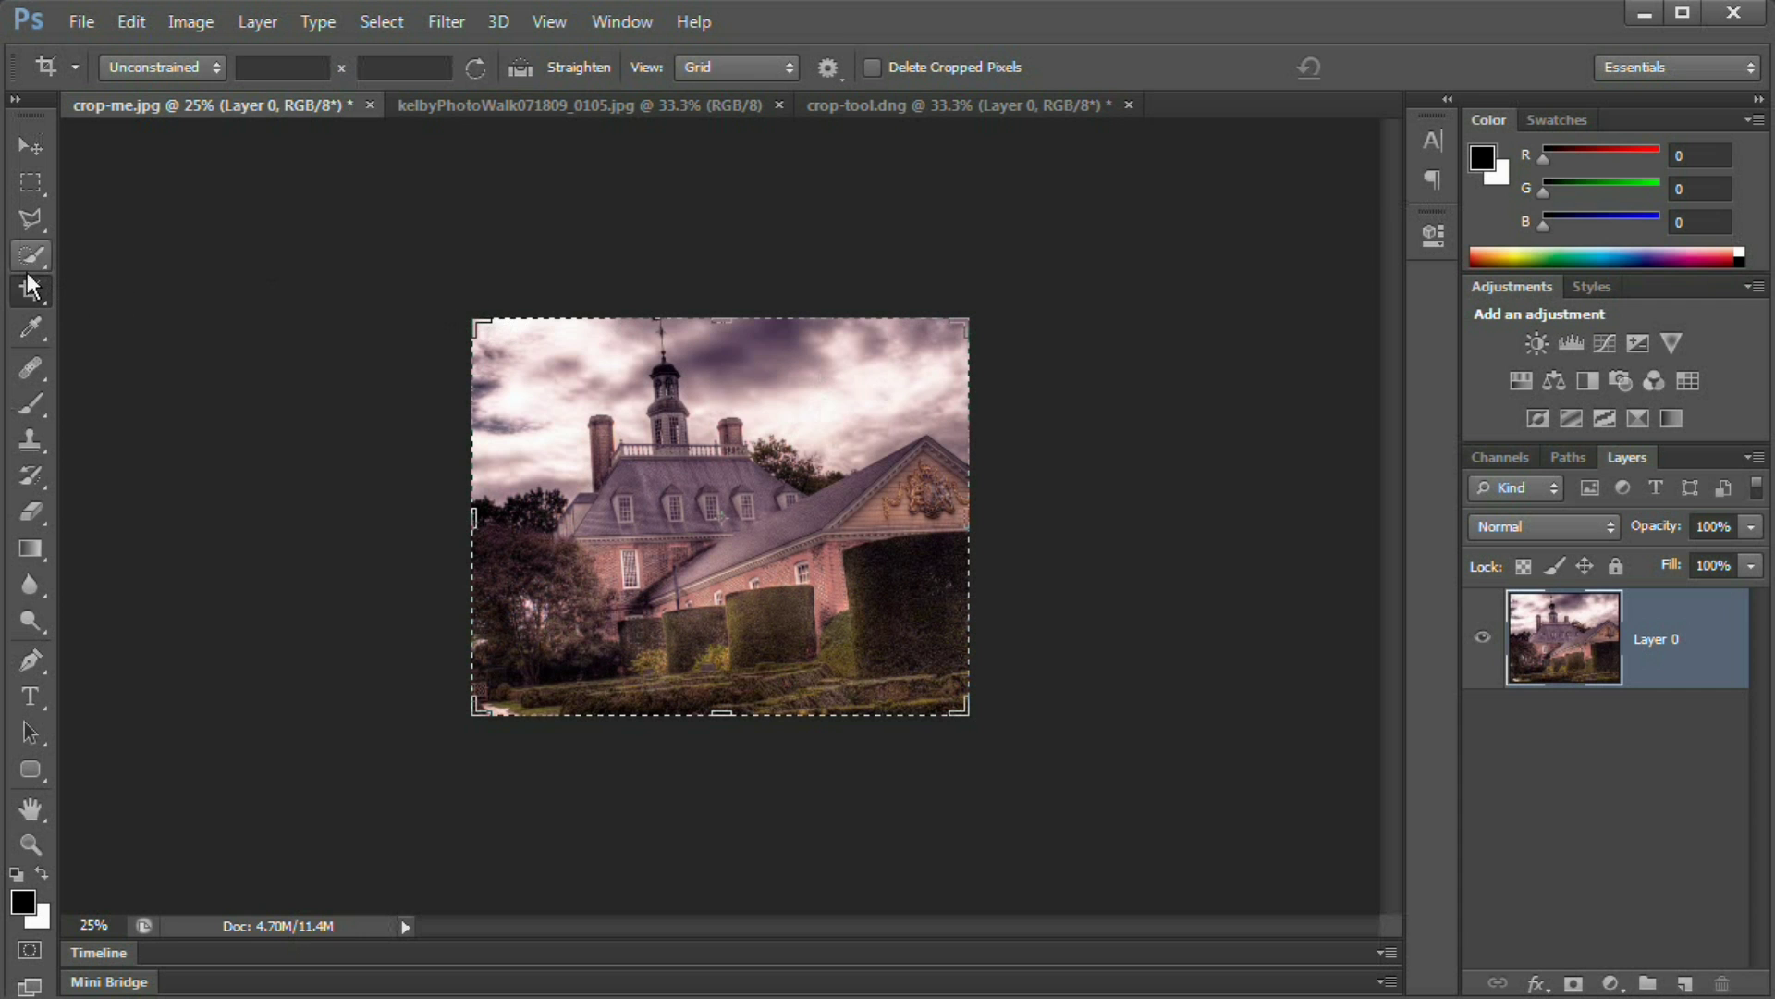
drag(958, 333, 1005, 320)
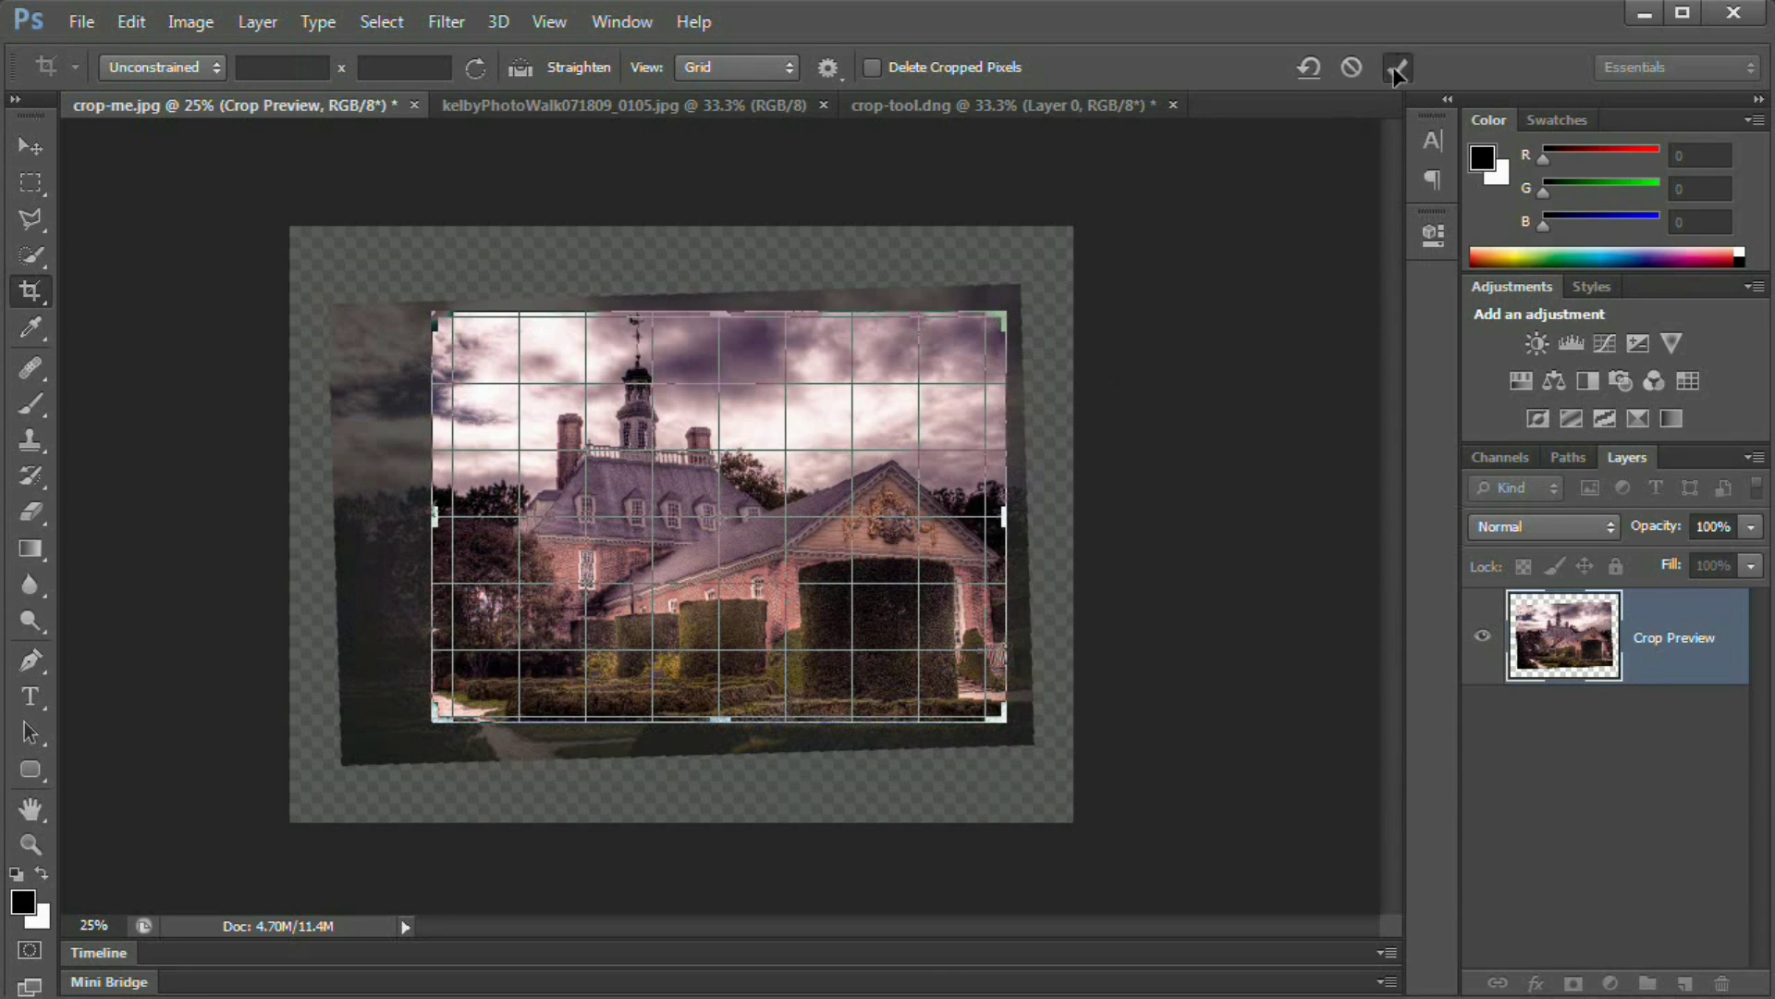
key(Return)
key(ctrl+plus)
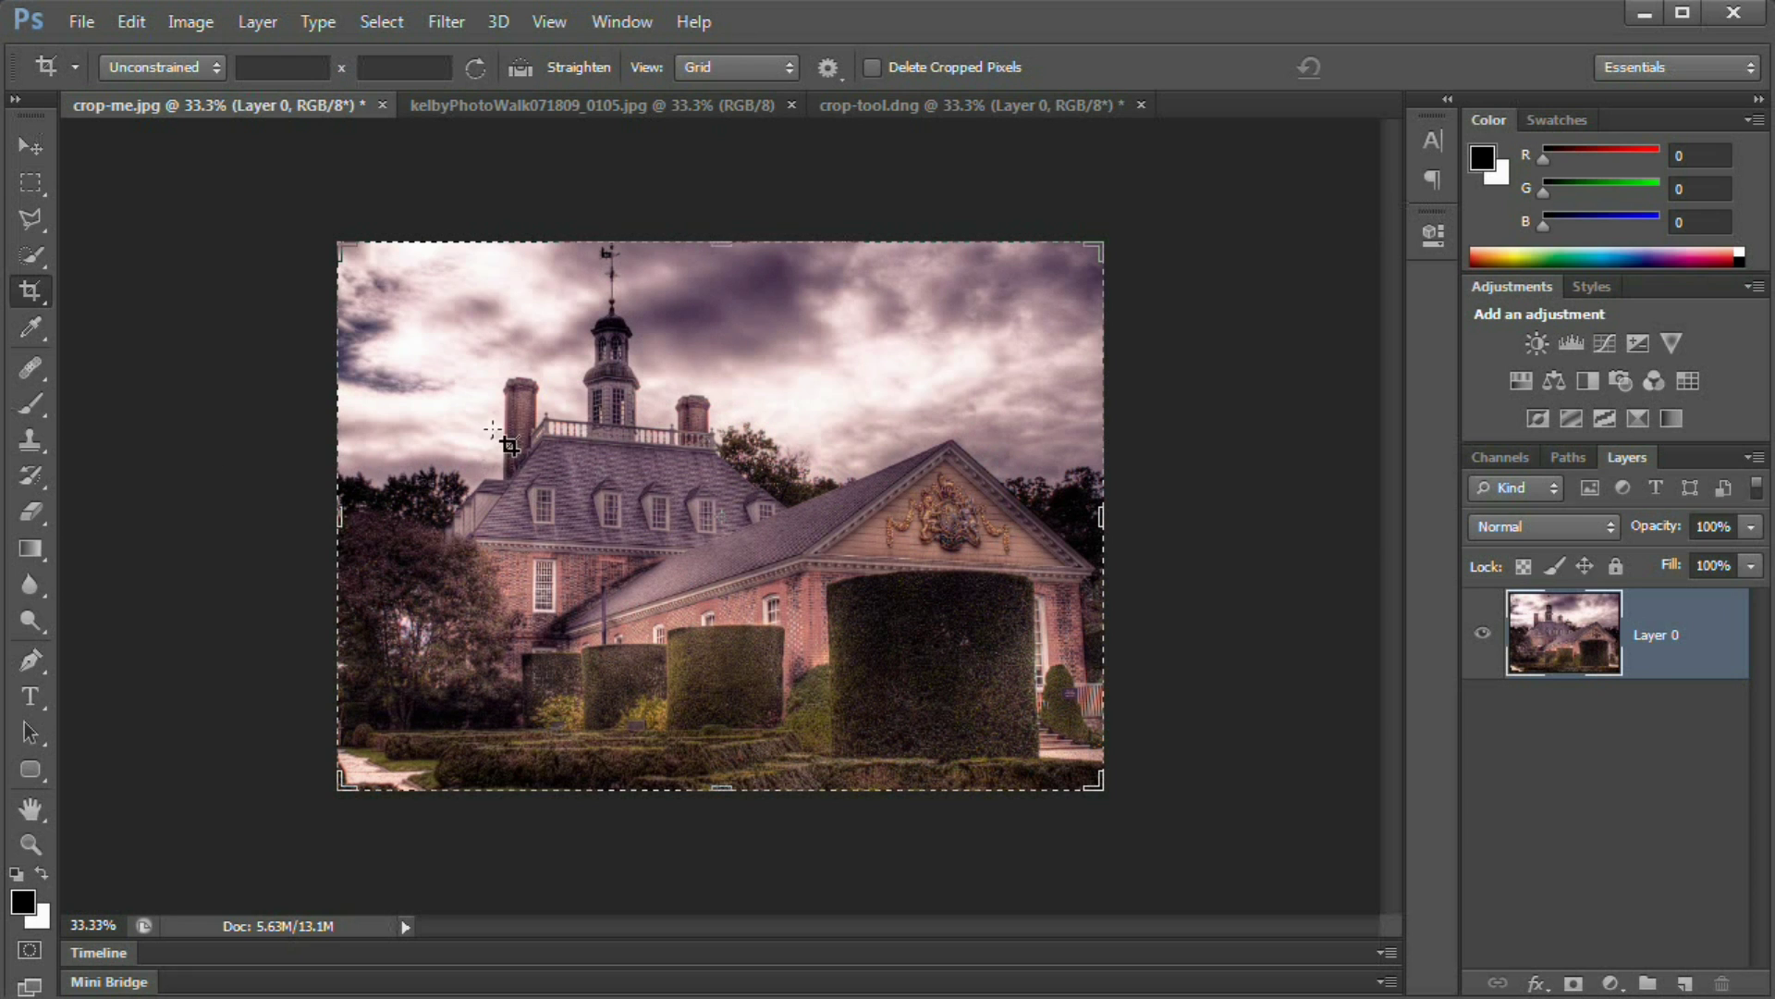
- Switch to kelbyPhotoWalk071809_0105.jpg, fit it in view, and select the Perspective Crop Tool
right_click(30, 290)
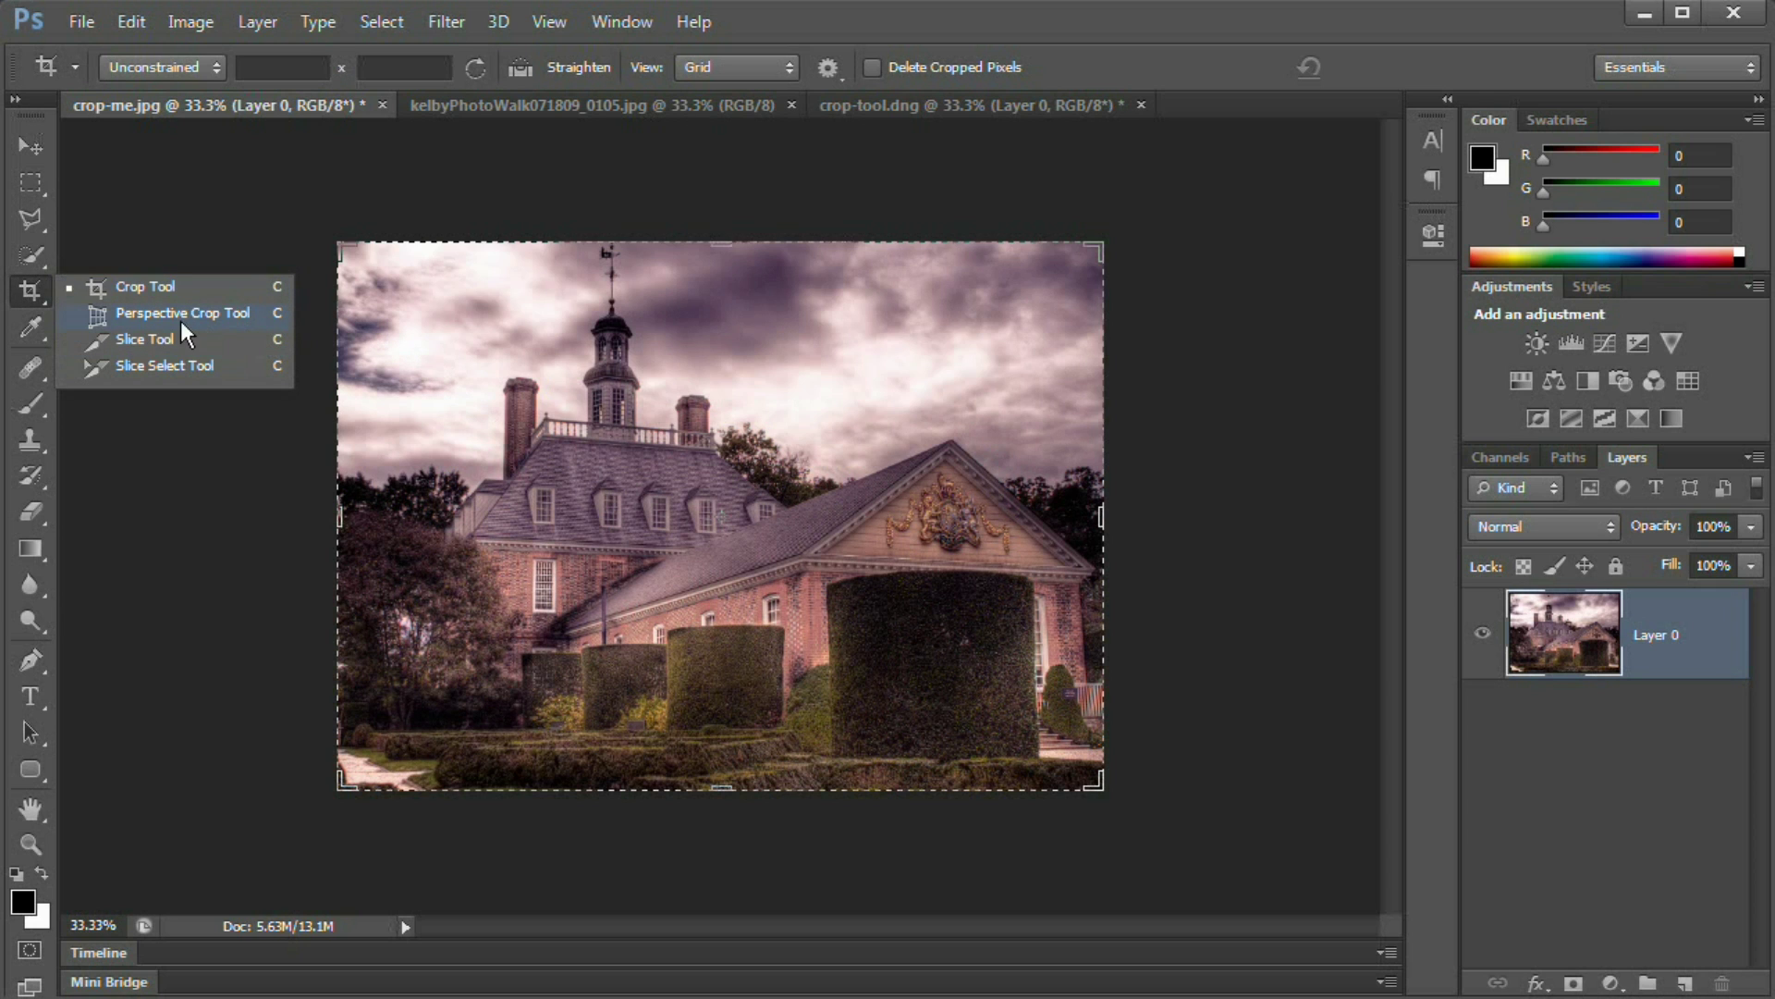
click(139, 286)
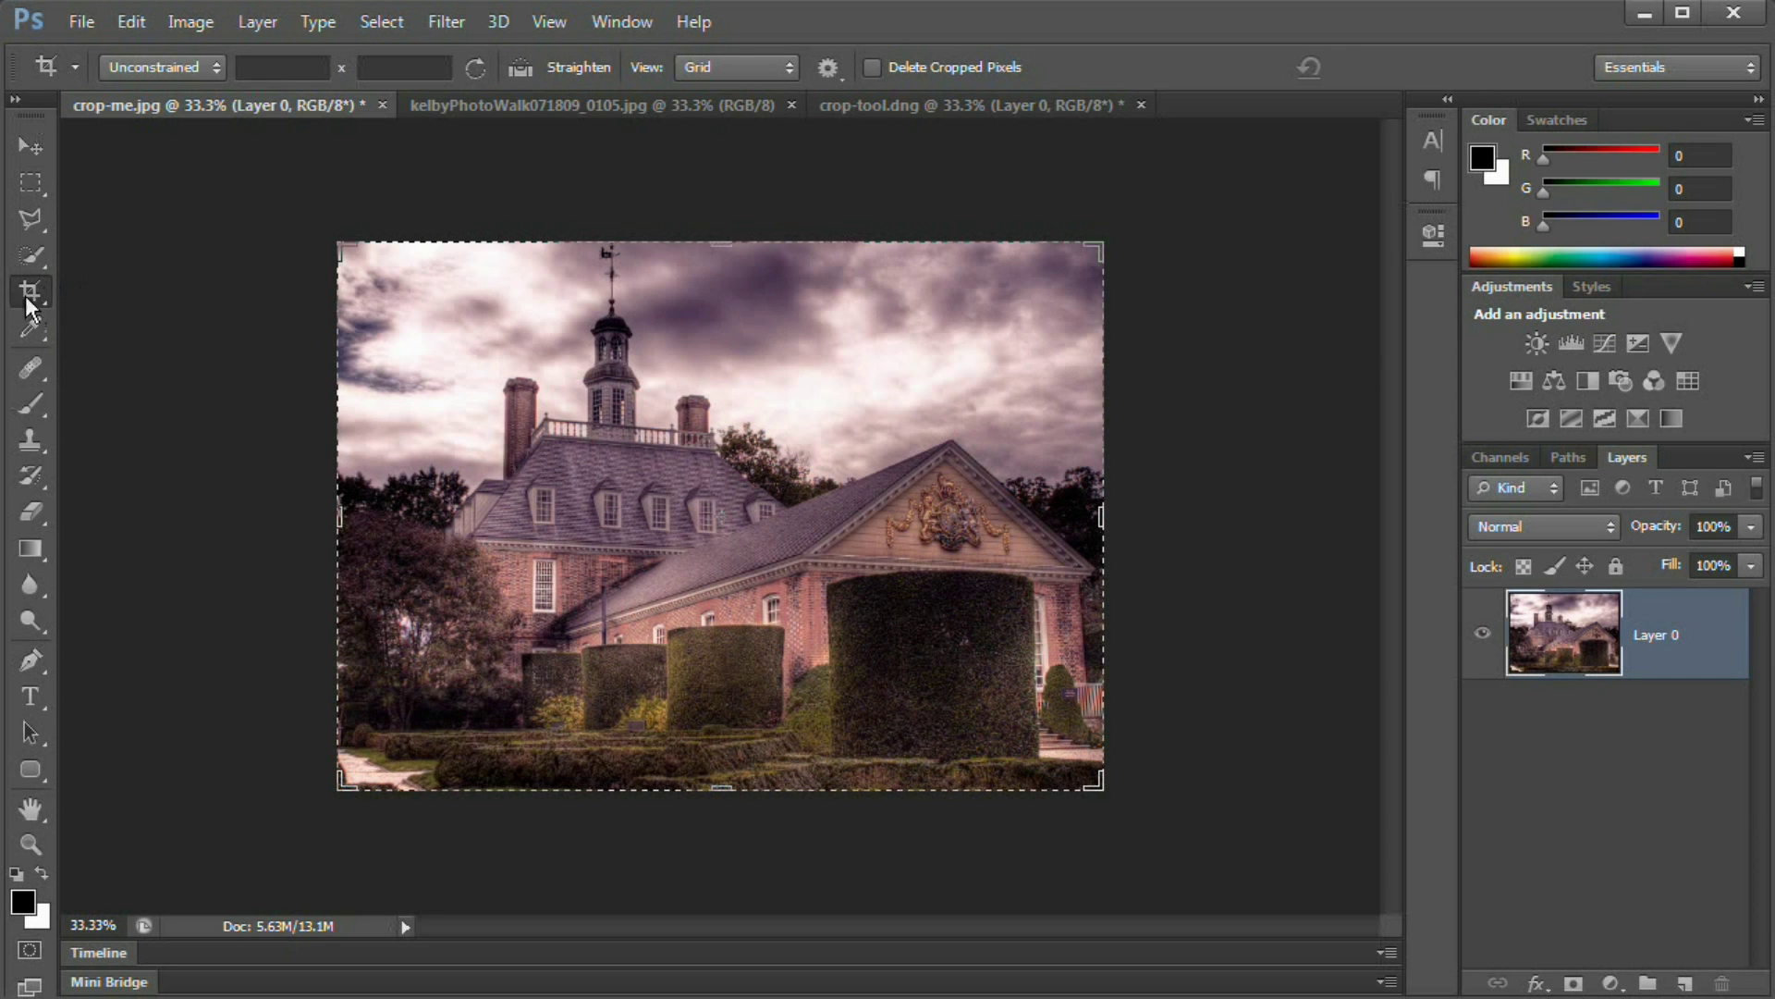
click(632, 101)
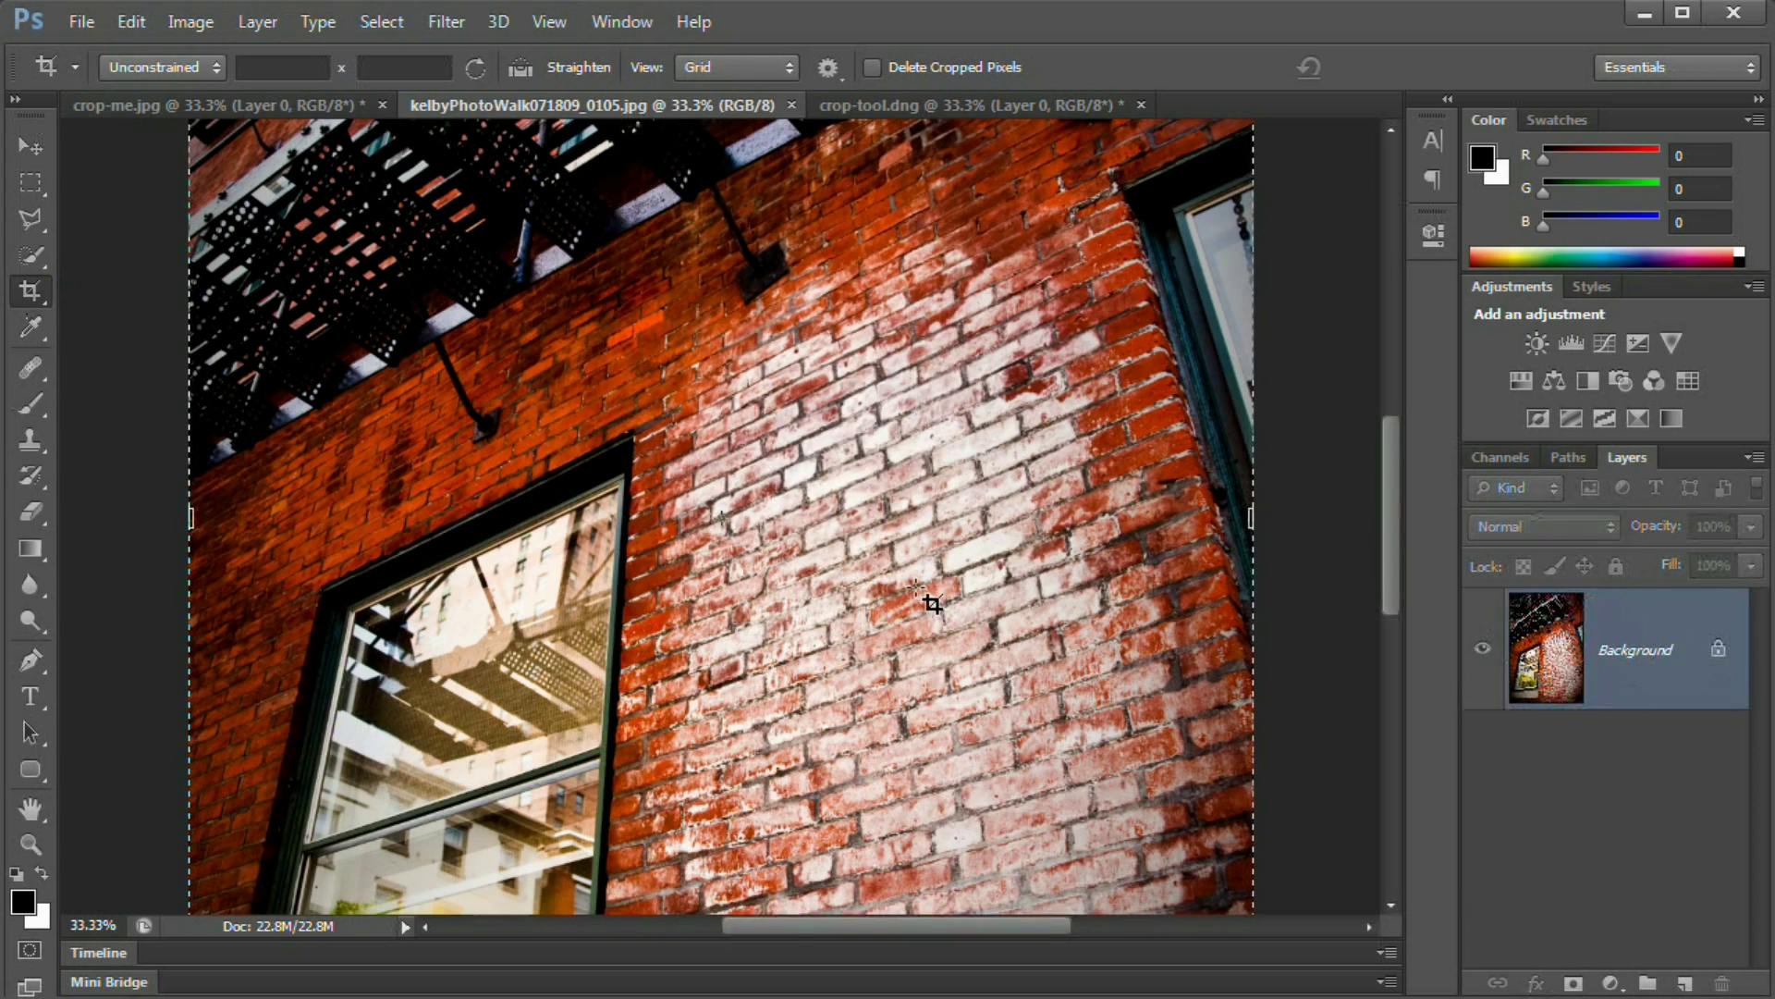
key(ctrl+minus)
key(ctrl+minus)
key(ctrl+minus)
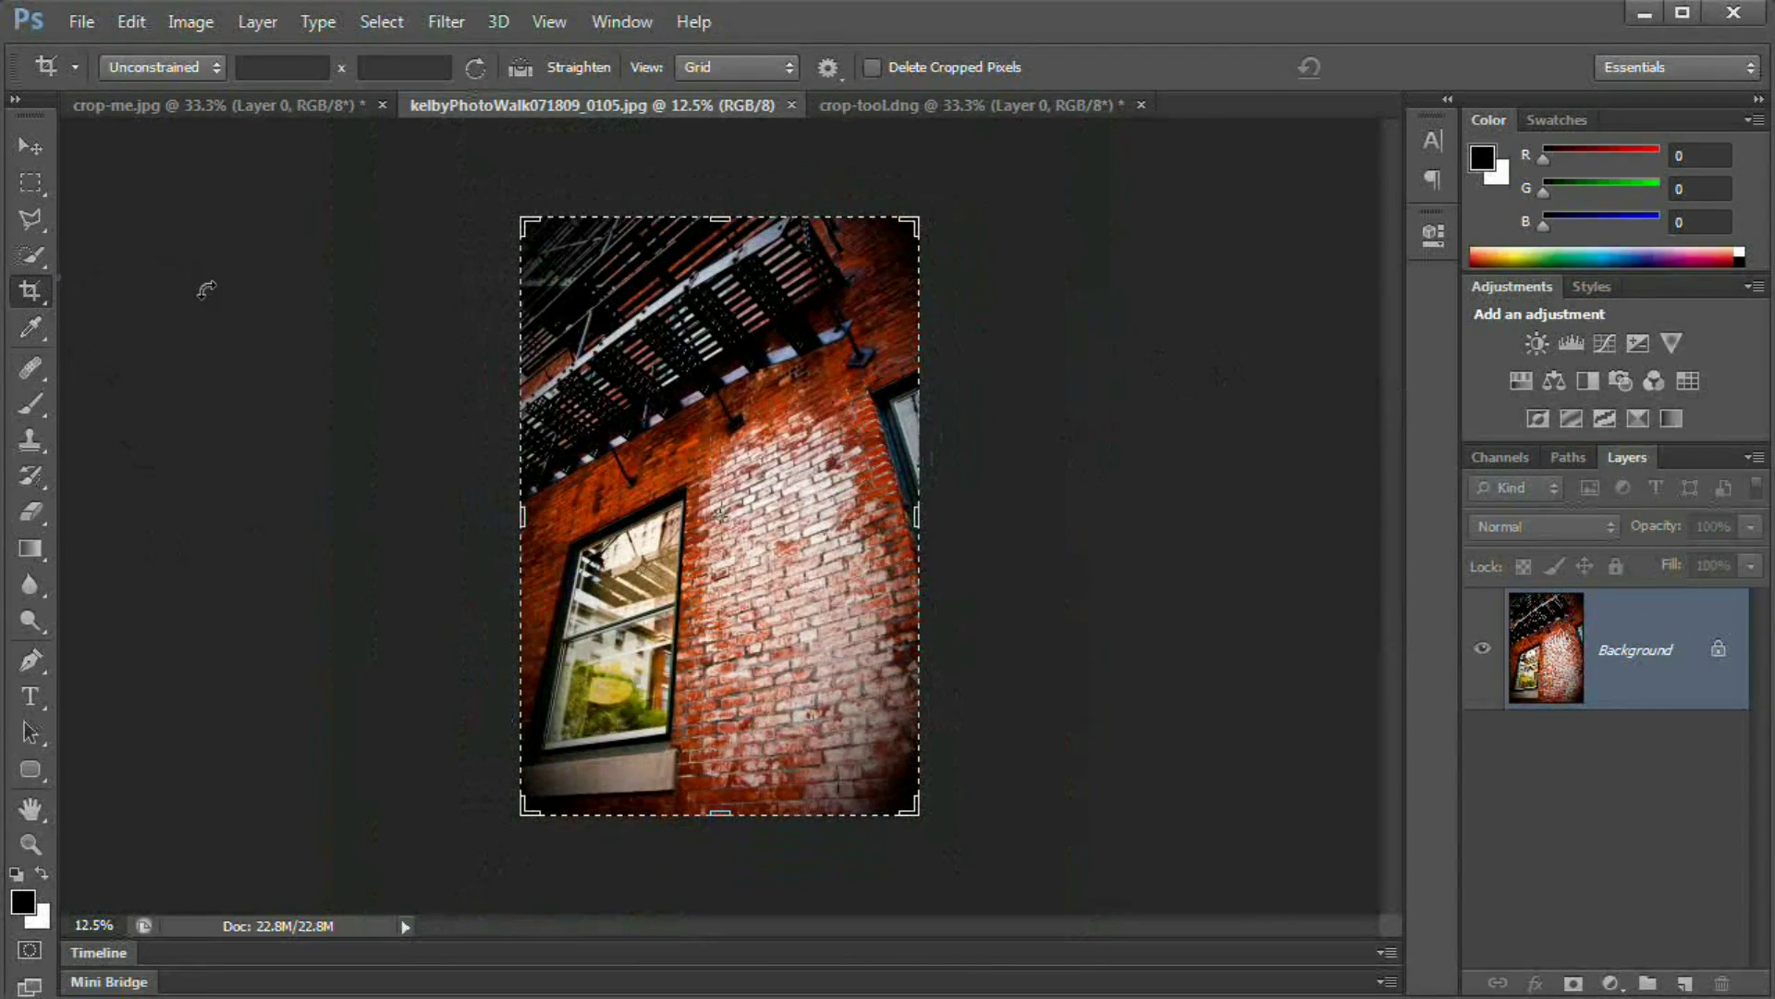
right_click(31, 290)
click(218, 309)
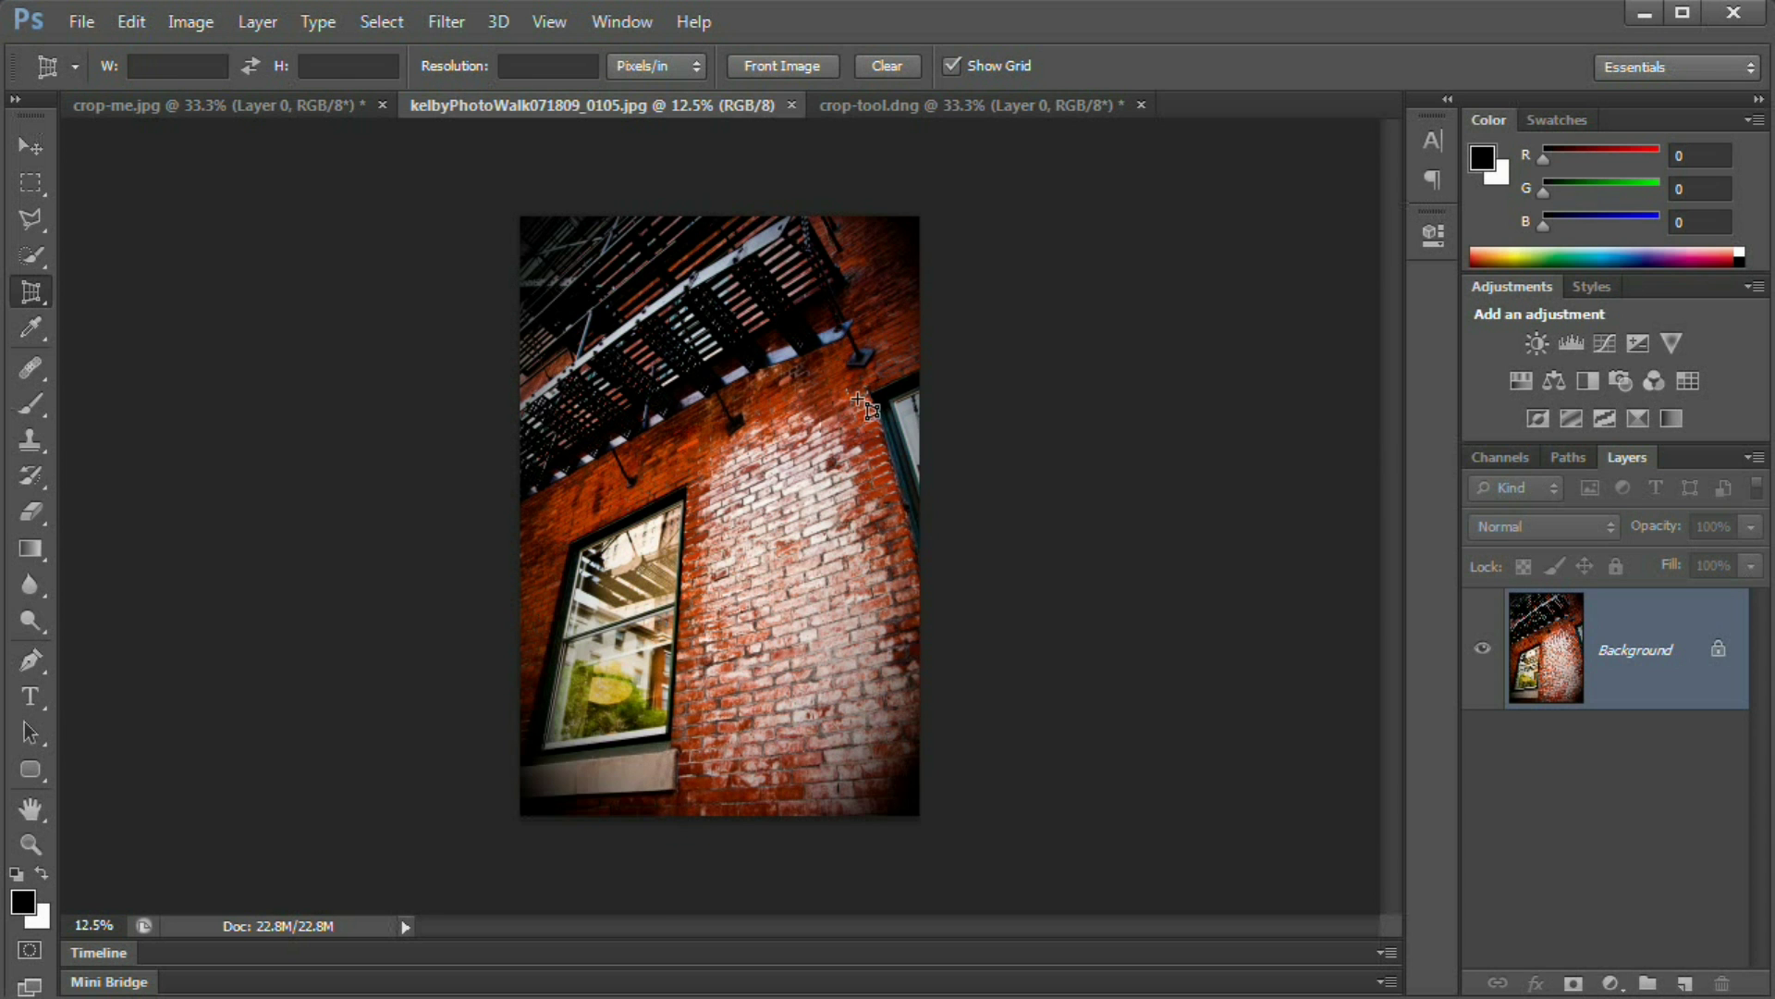
- Zoom in and place four perspective-crop corners around the slanted brick wall beside the window
key(ctrl+plus)
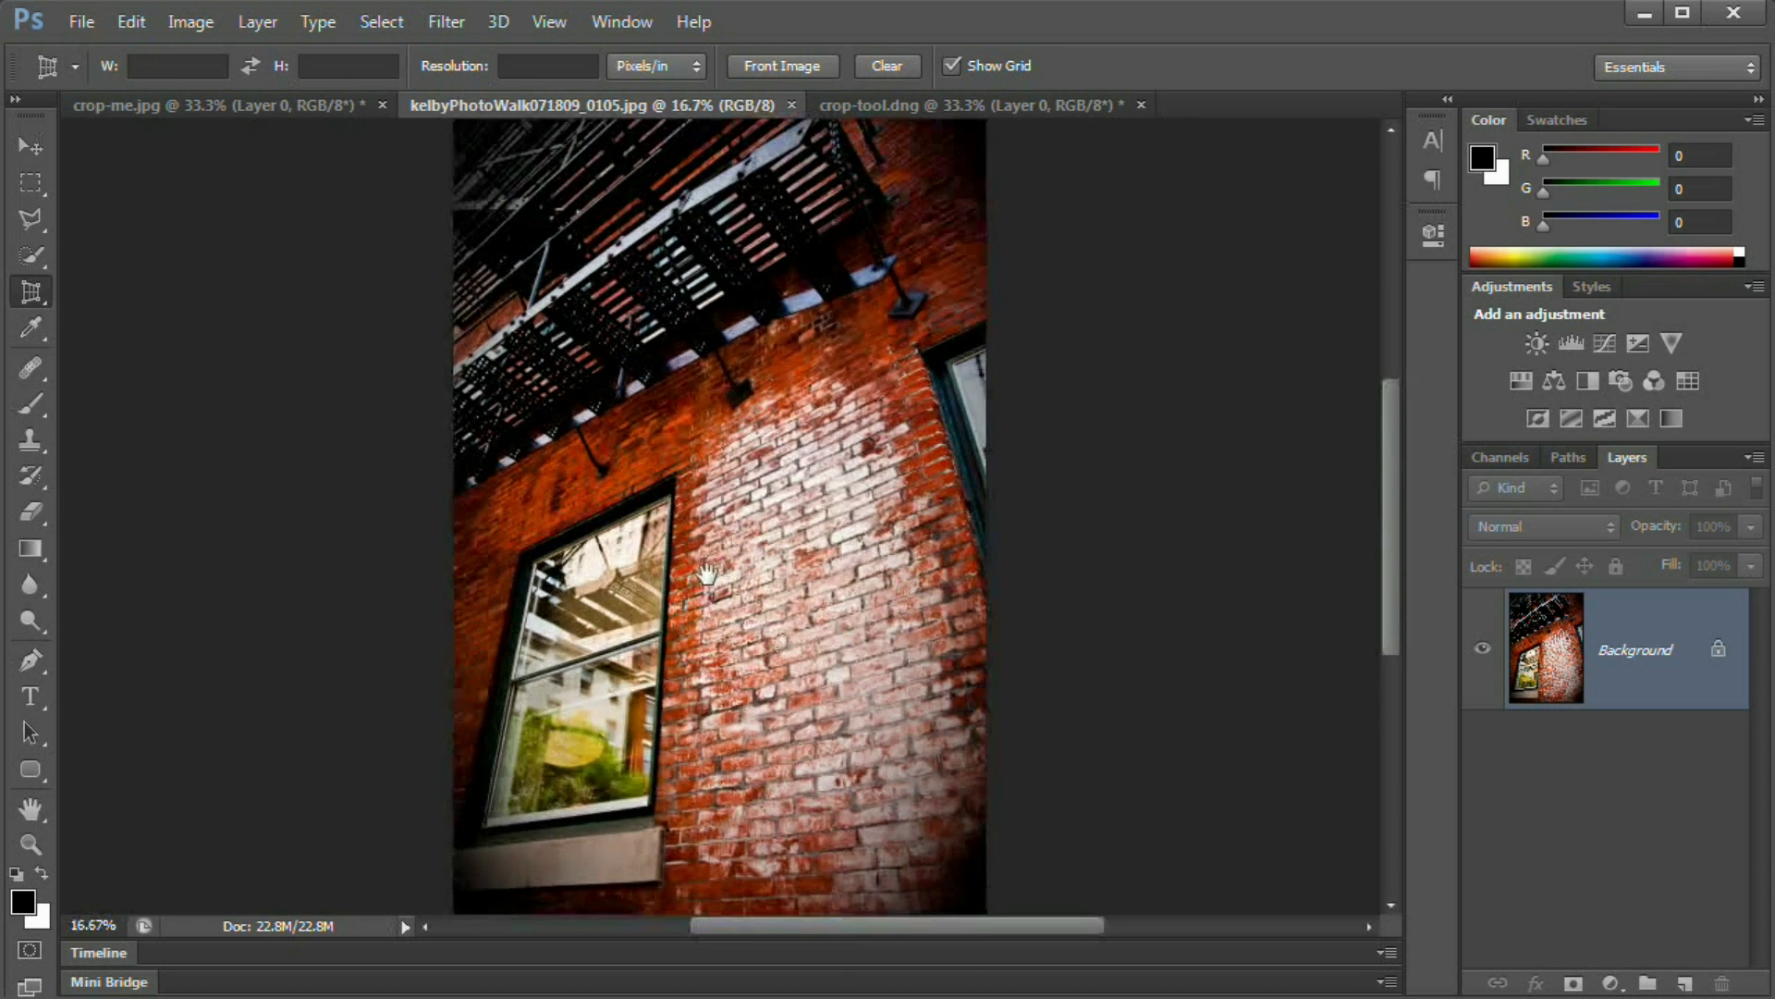
drag(767, 471, 720, 418)
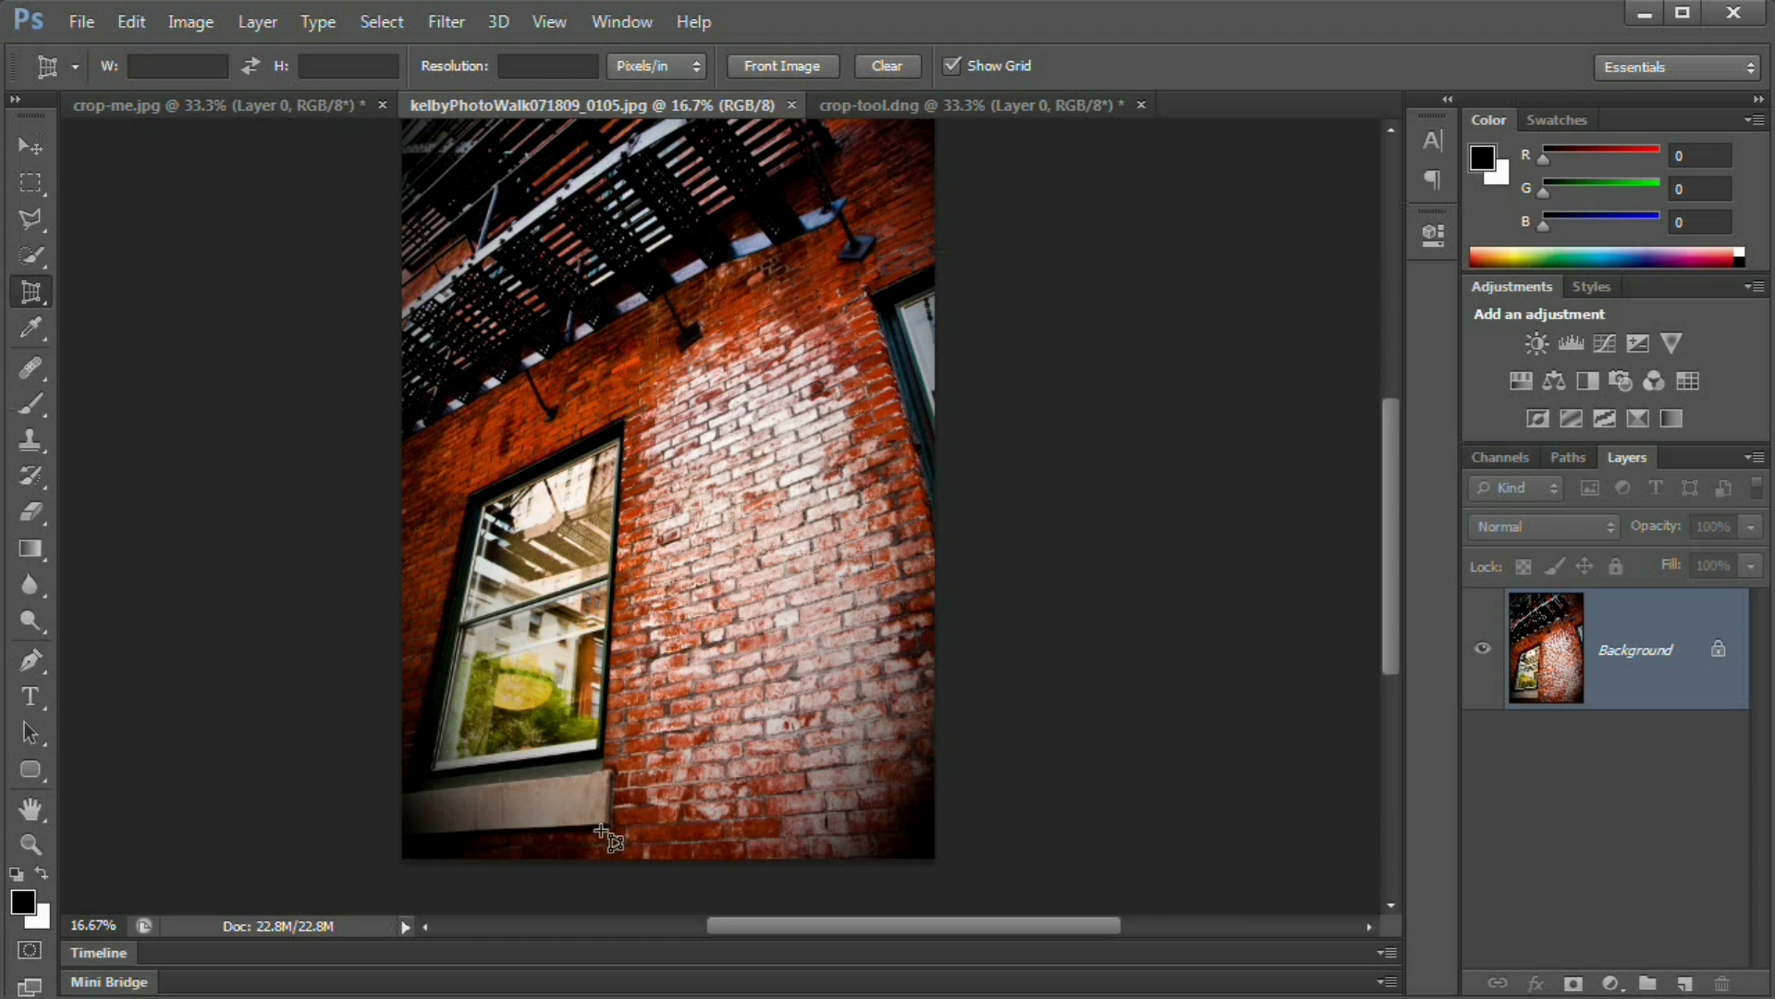
drag(600, 827, 625, 436)
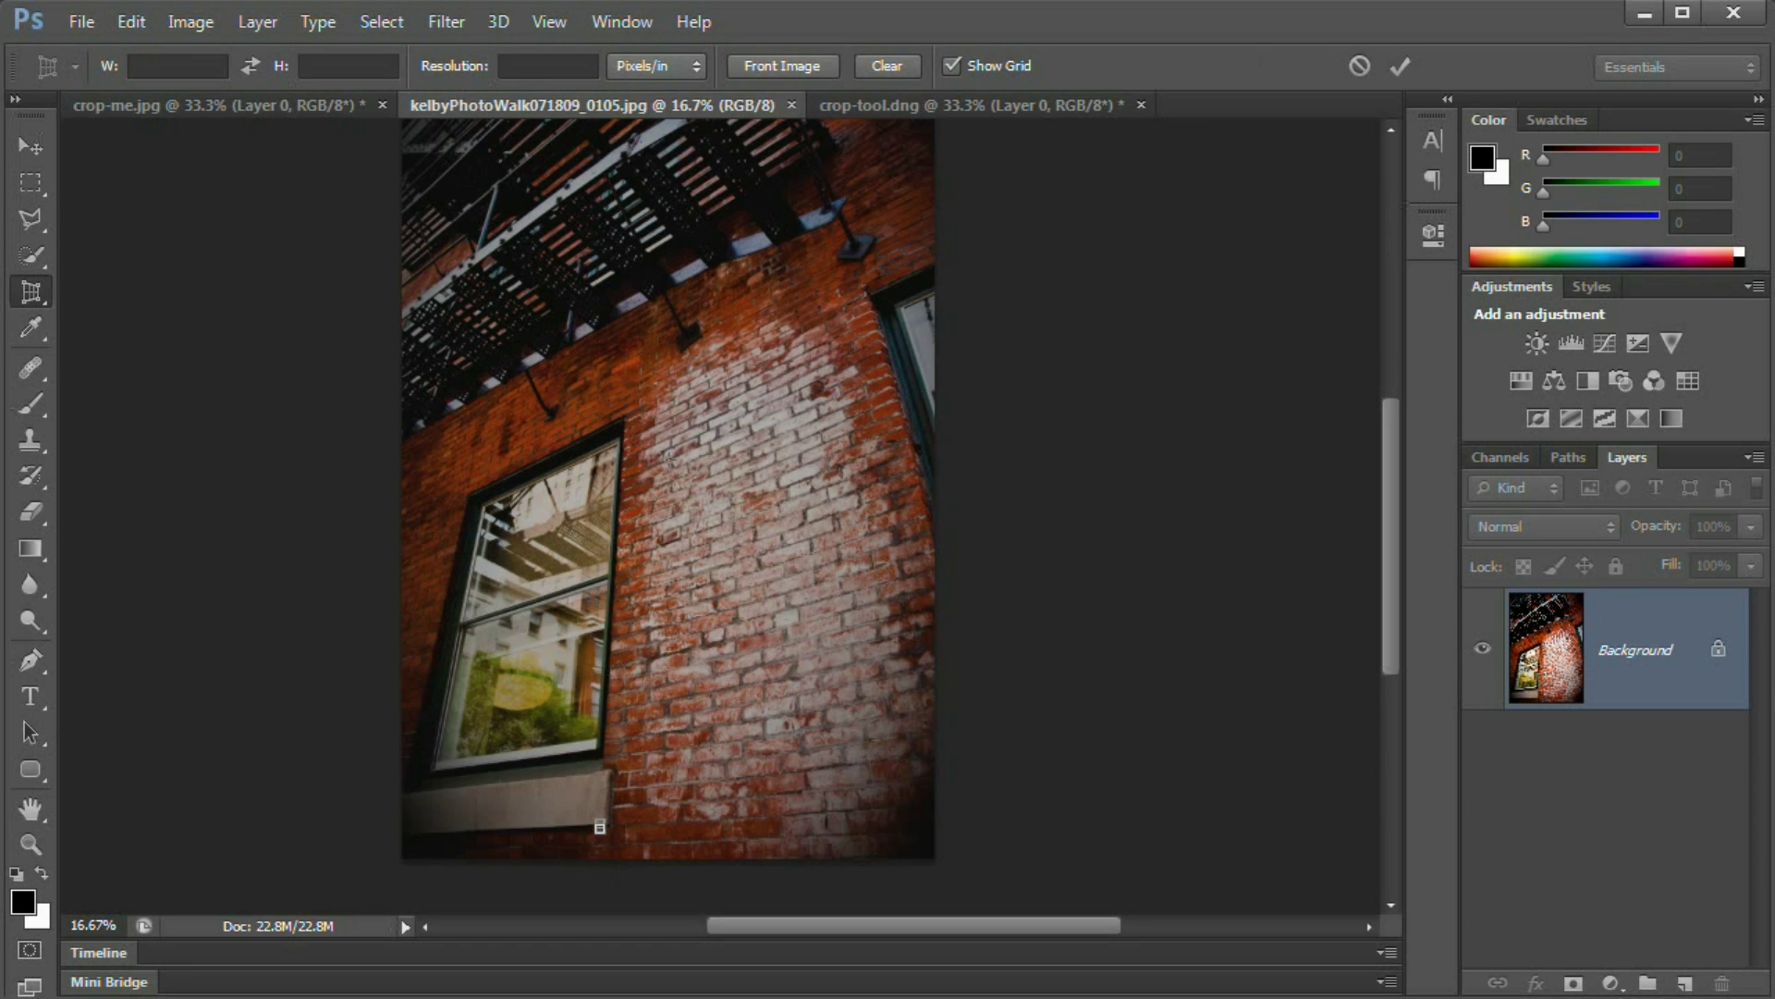
click(1358, 67)
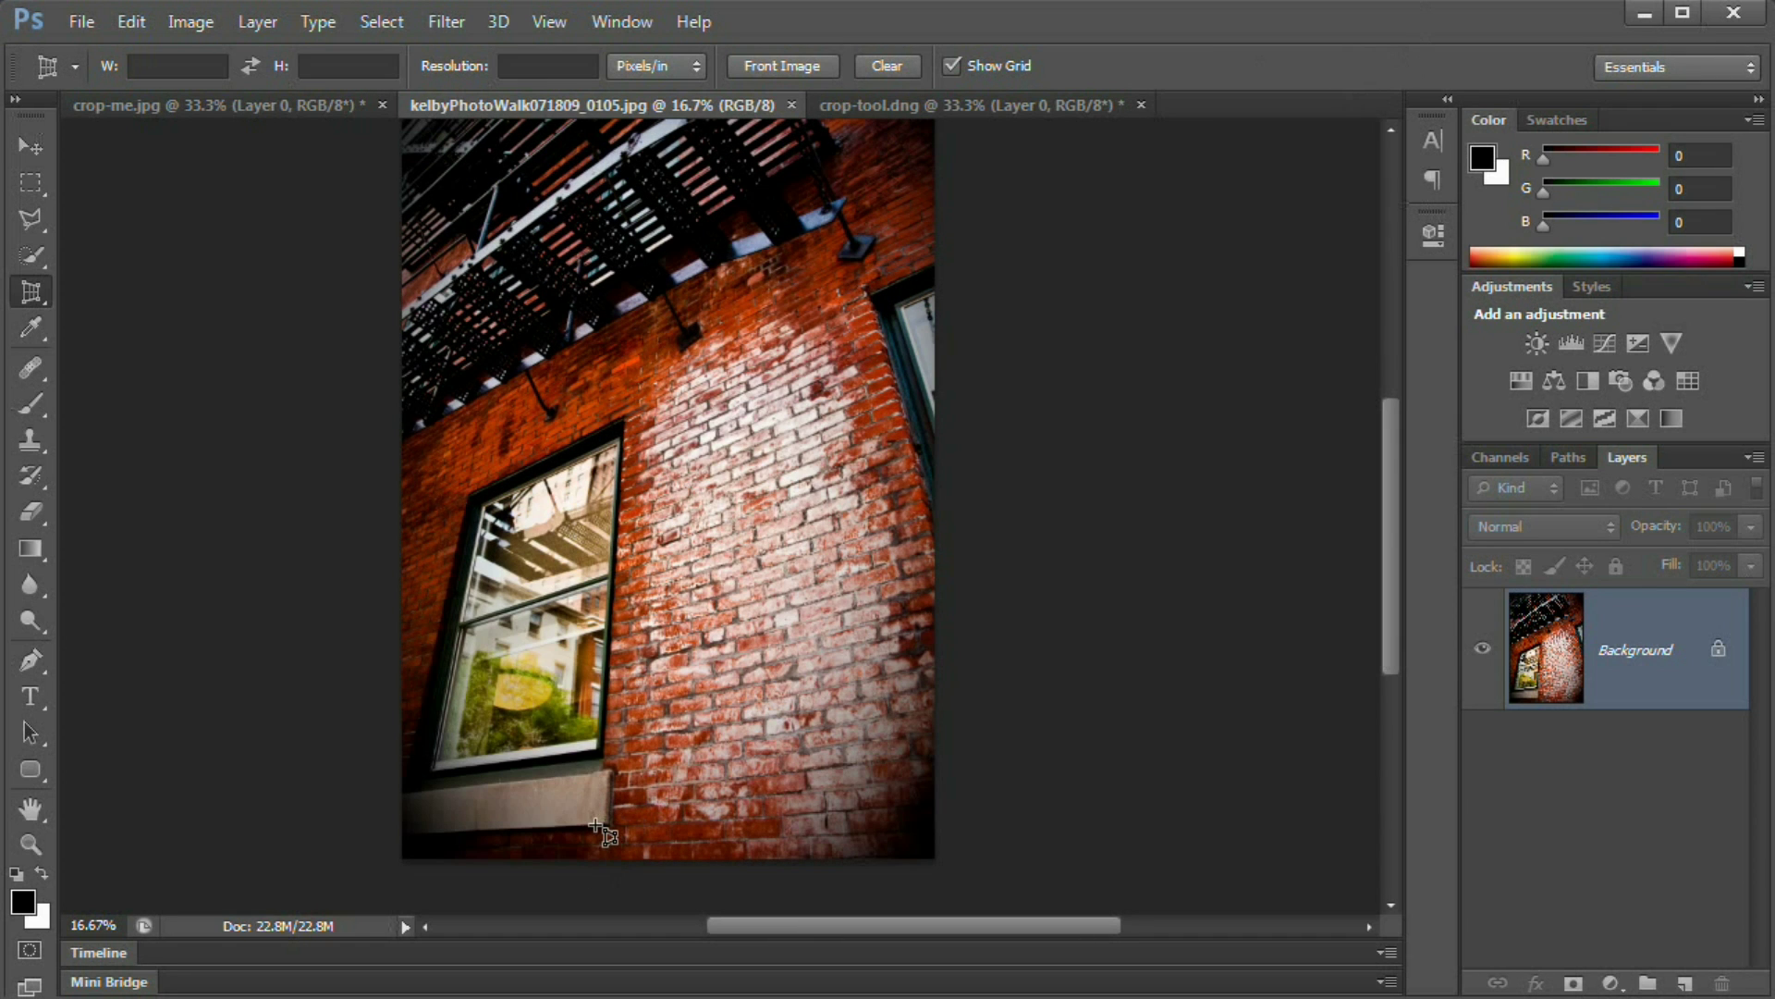
drag(603, 802, 622, 423)
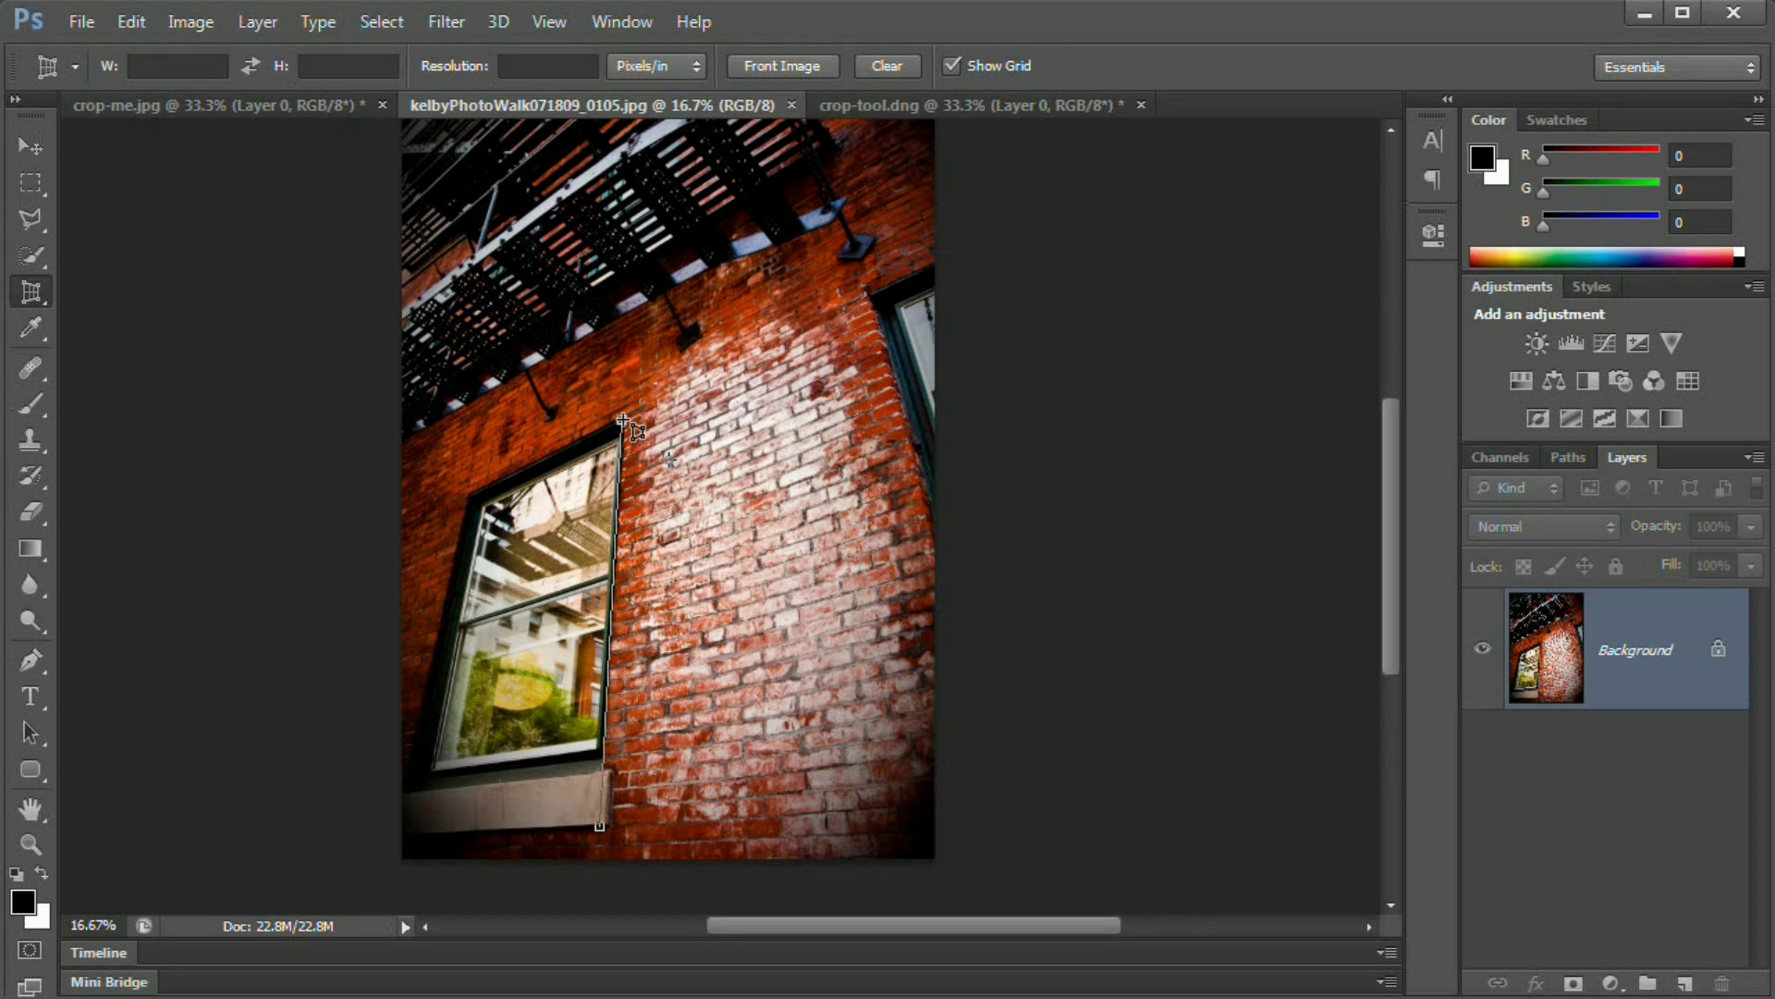
click(622, 421)
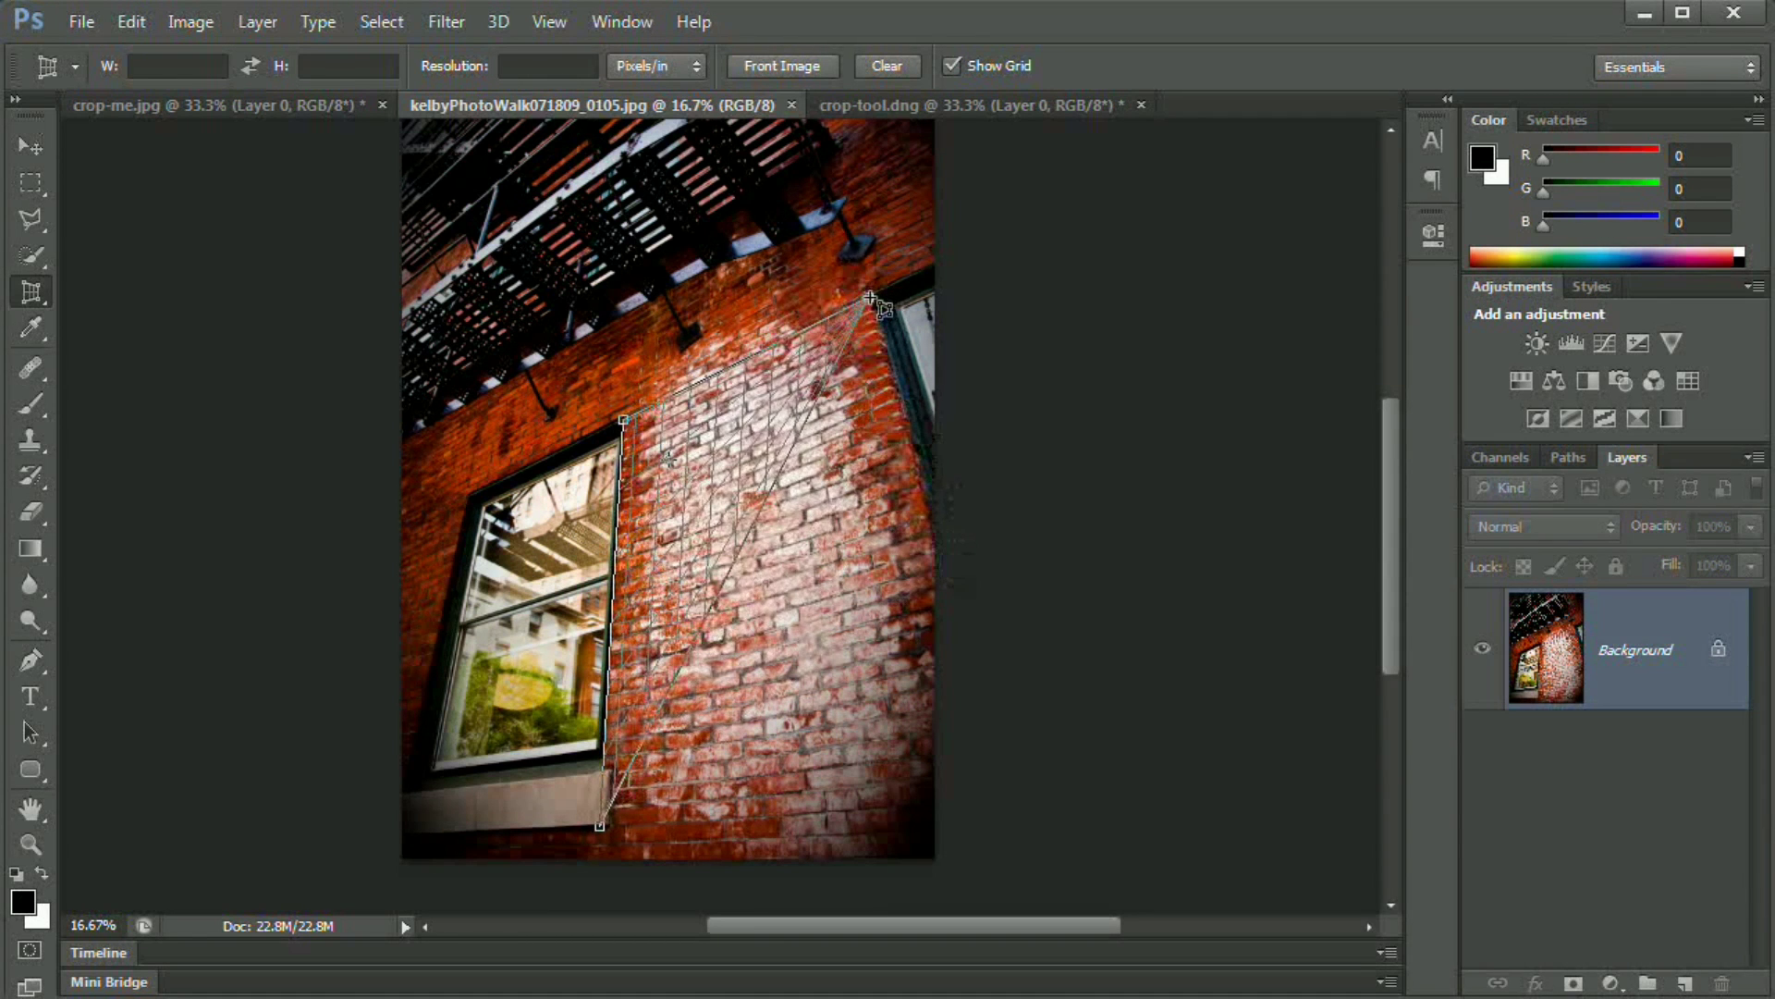
click(870, 298)
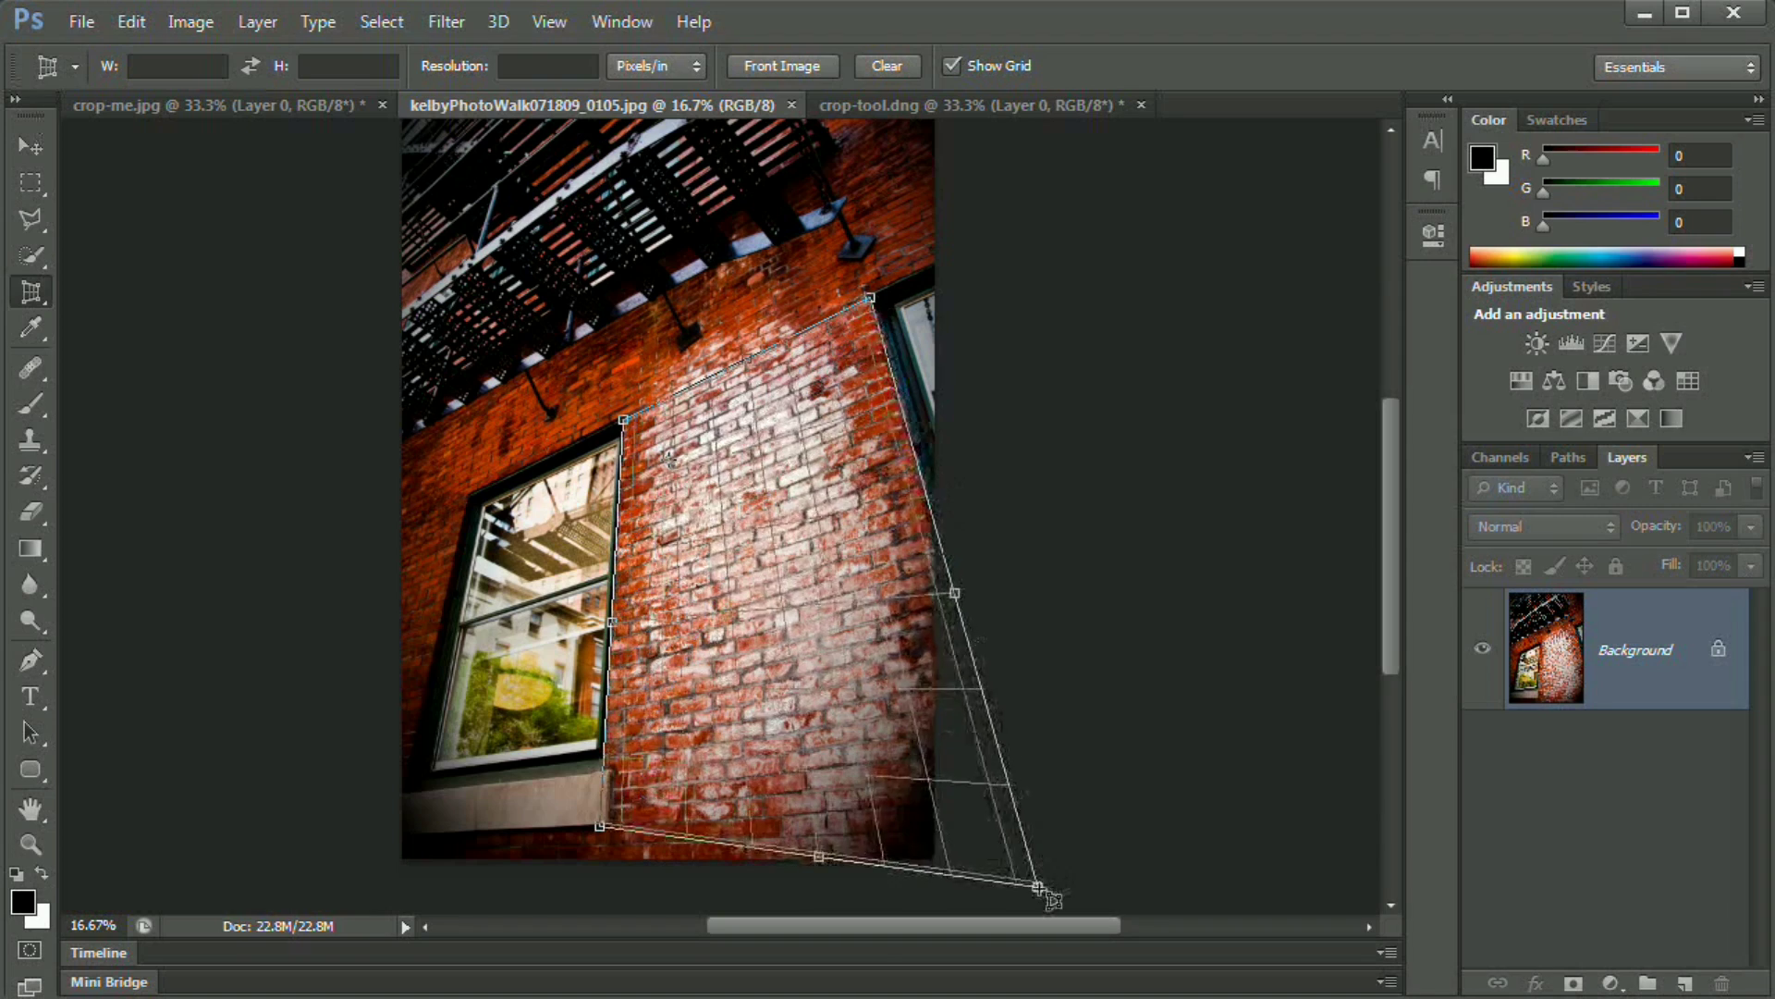
click(1009, 784)
mouse_move(1017, 788)
mouse_down()
mouse_move(758, 647)
mouse_move(814, 601)
mouse_move(970, 837)
mouse_move(644, 823)
mouse_move(939, 808)
mouse_move(660, 837)
mouse_move(1011, 795)
mouse_move(1037, 810)
mouse_up()
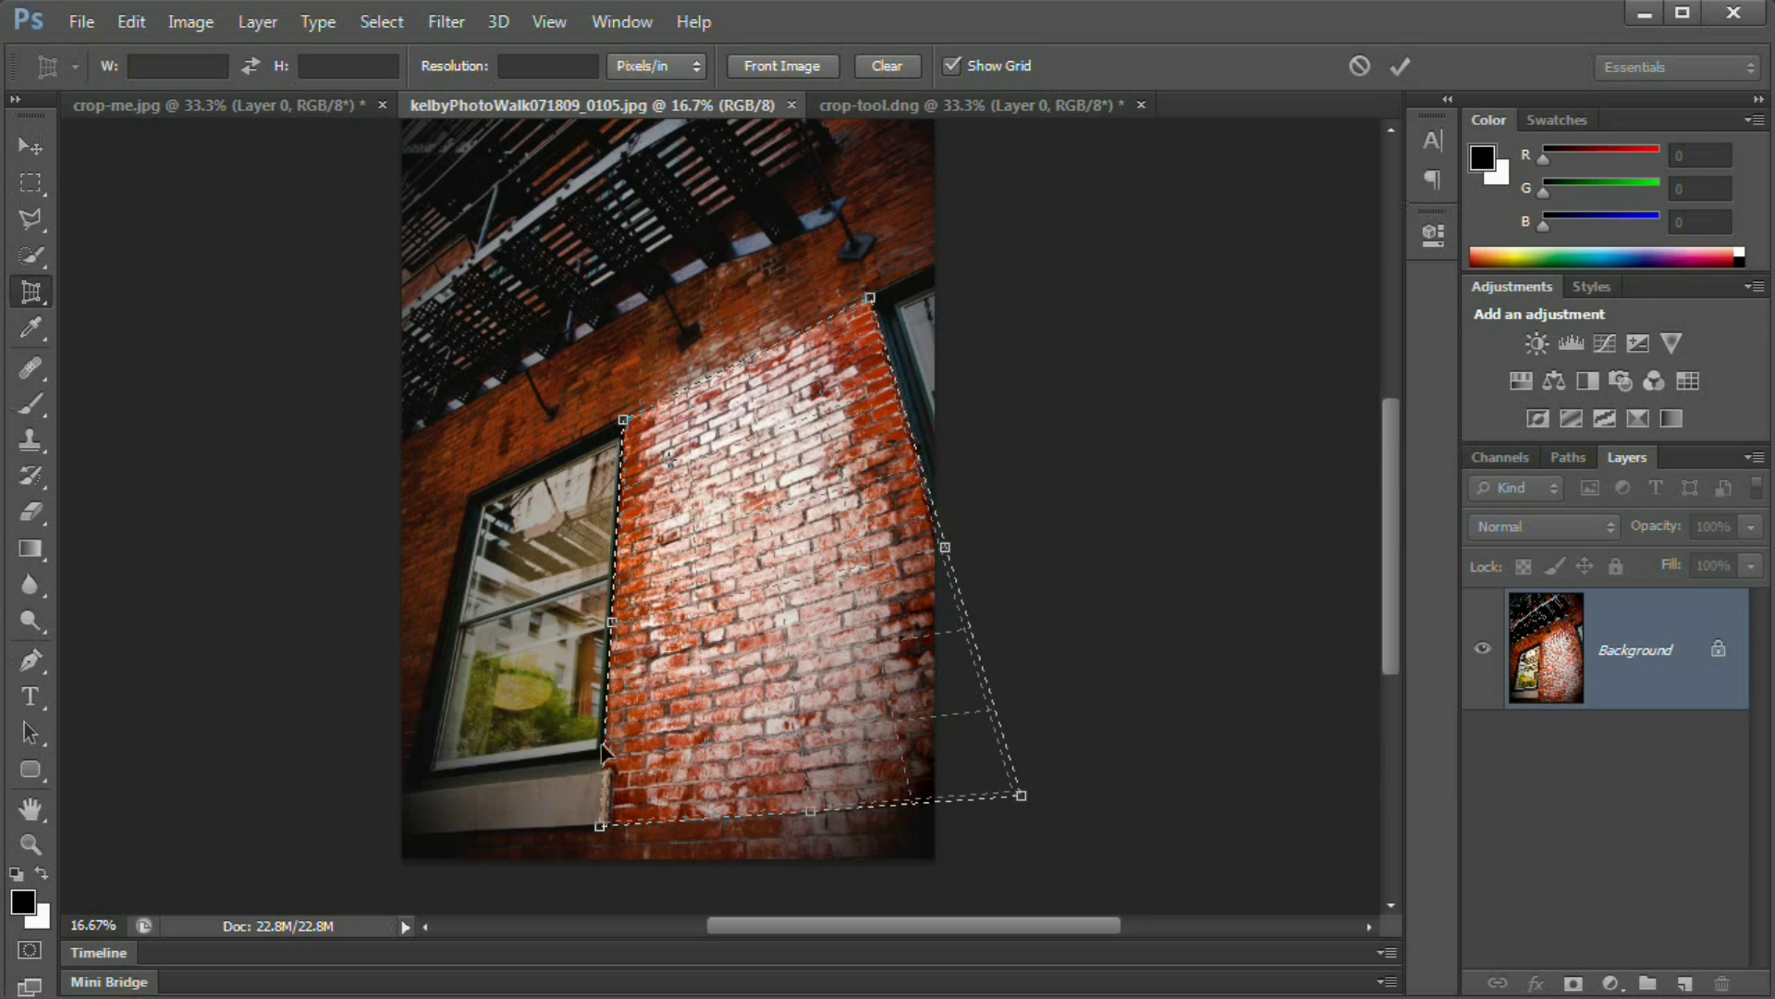
- Commit the perspective crop to flatten the brick wall into a front-on view
click(1400, 67)
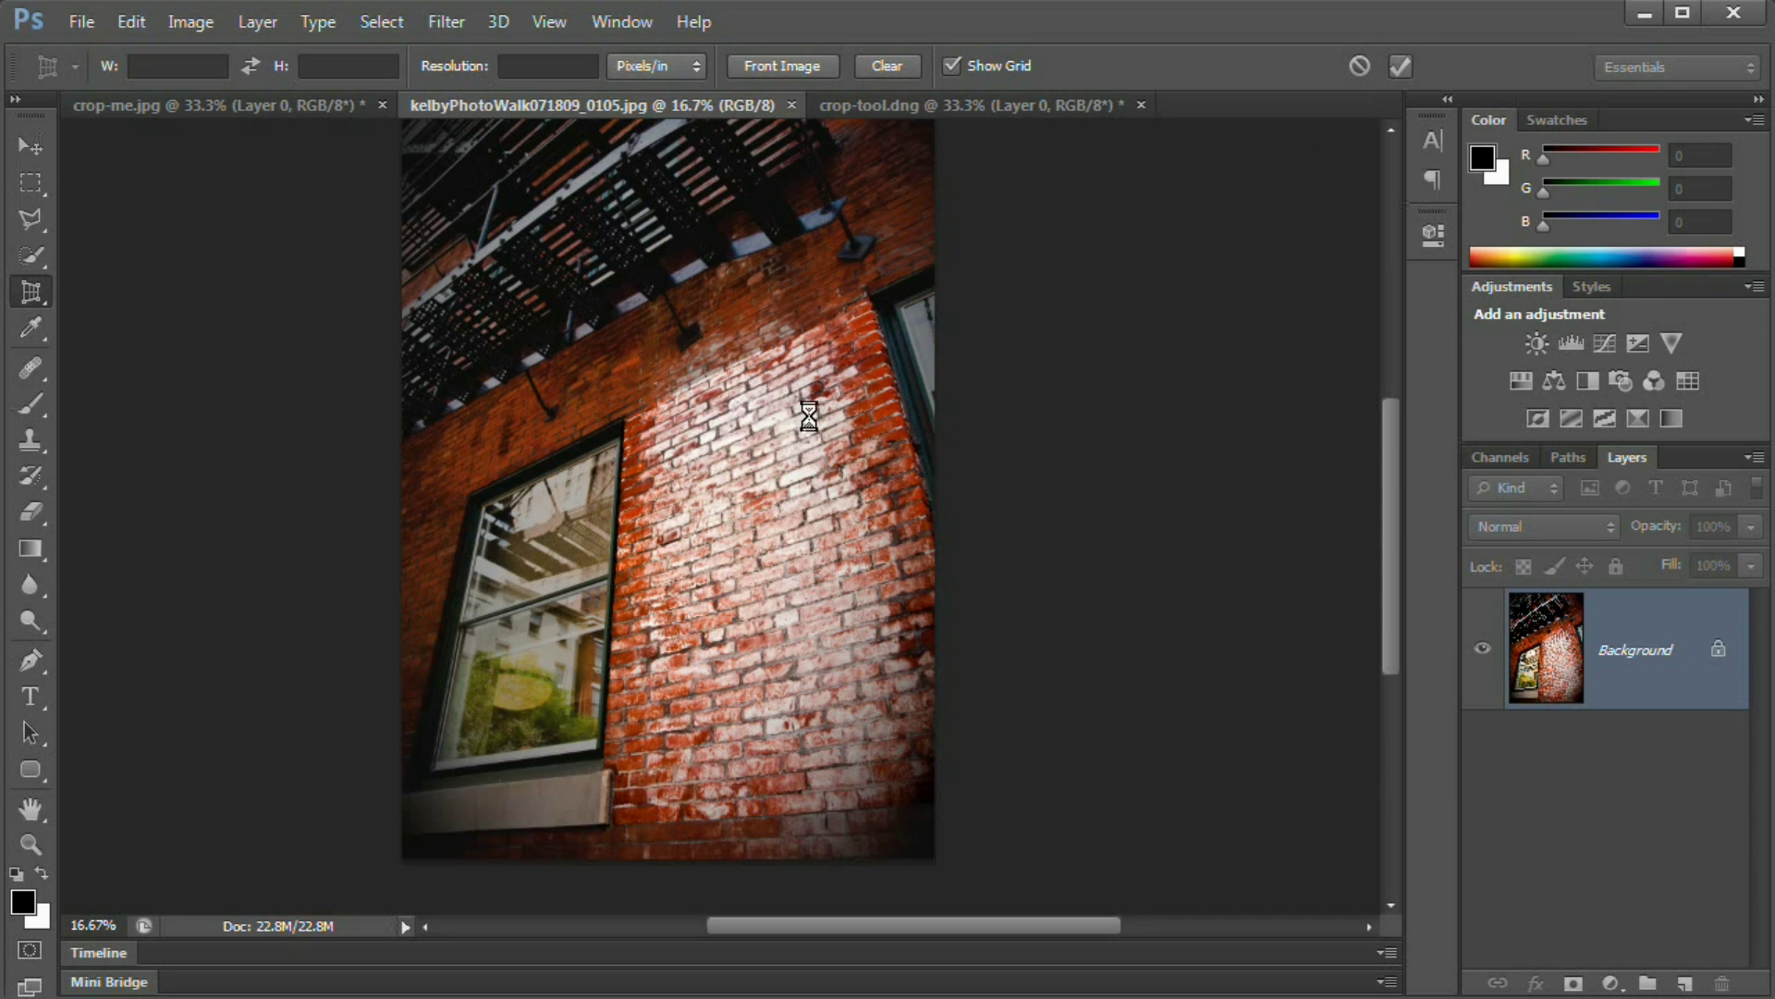